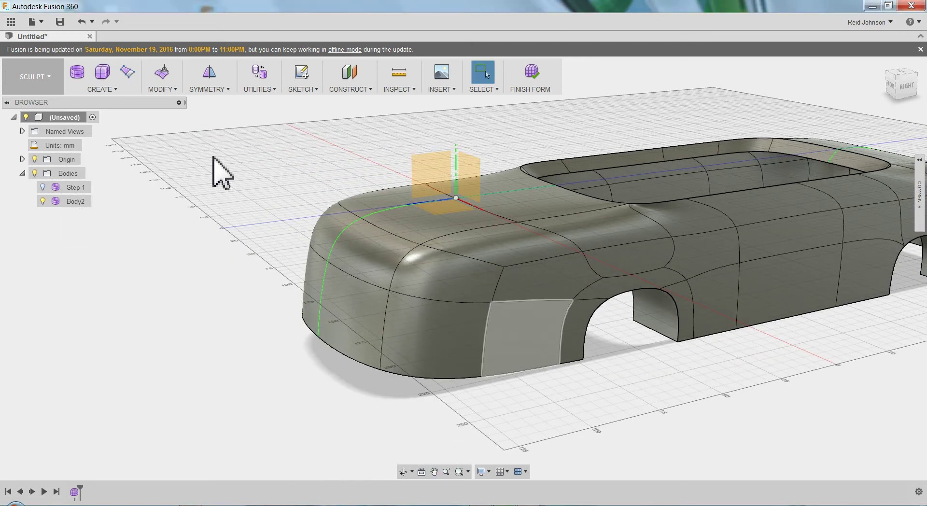
- Create a construction plane offset about 112.9 mm from the XY plane, toward the front of the car body
{"action": "left_click", "coordinate": [410, 207]}
{"action": "scroll", "coordinate": [447, 295], "scroll_direction": "down", "scroll_amount": 3}
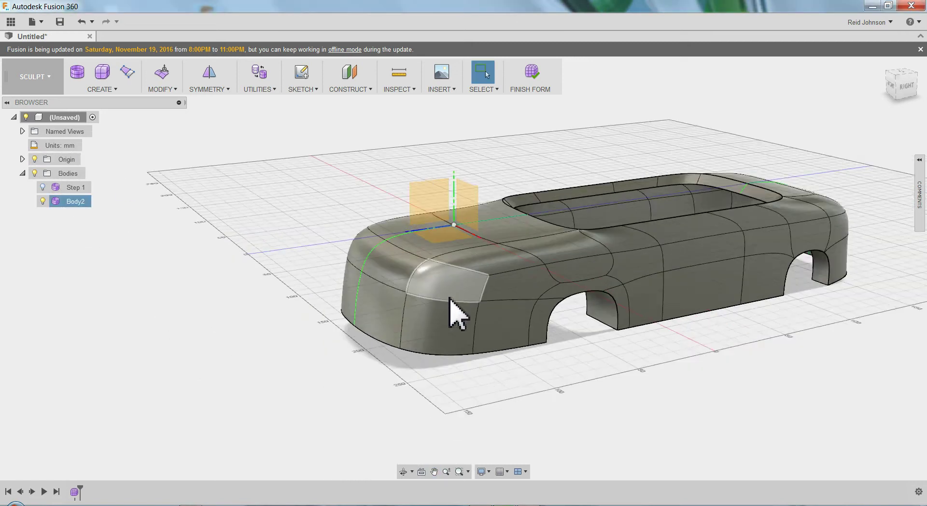
{"action": "scroll", "coordinate": [306, 176], "scroll_direction": "up", "scroll_amount": 3}
{"action": "middle_click_drag", "start_coordinate": [293, 176], "coordinate": [239, 154]}
{"action": "middle_click_drag", "start_coordinate": [347, 206], "coordinate": [327, 191]}
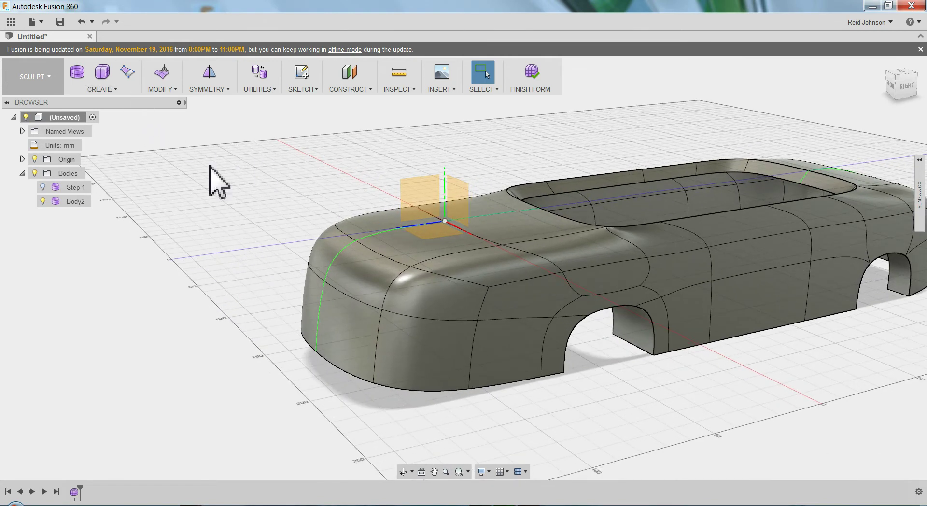
{"action": "left_click", "coordinate": [346, 92]}
{"action": "left_click", "coordinate": [351, 101]}
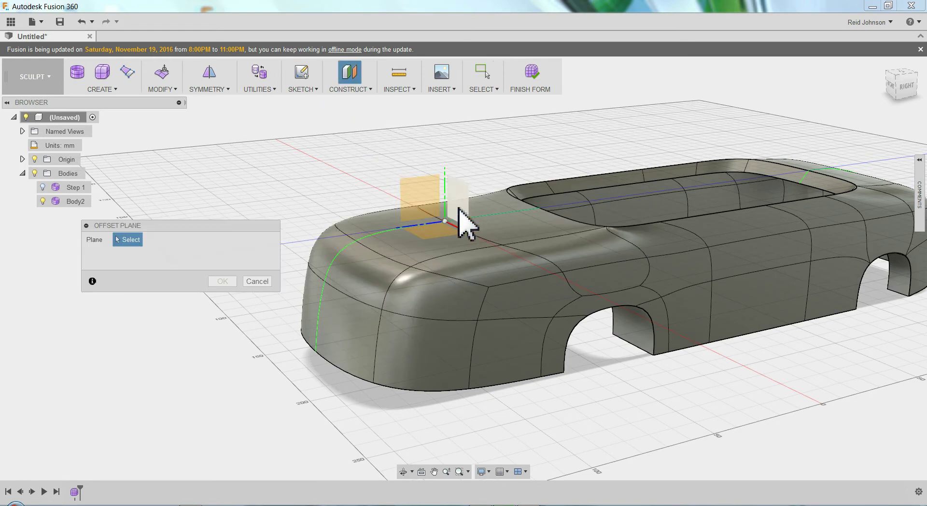
{"action": "left_click", "coordinate": [449, 219]}
{"action": "scroll", "coordinate": [449, 219], "scroll_direction": "up", "scroll_amount": 3}
{"action": "left_click_drag", "start_coordinate": [500, 226], "coordinate": [310, 257]}
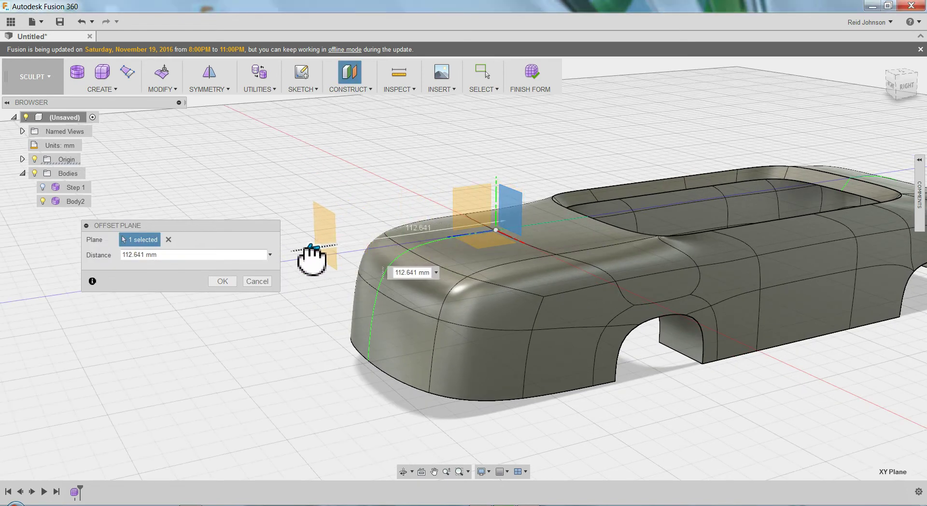
{"action": "left_click", "coordinate": [222, 281]}
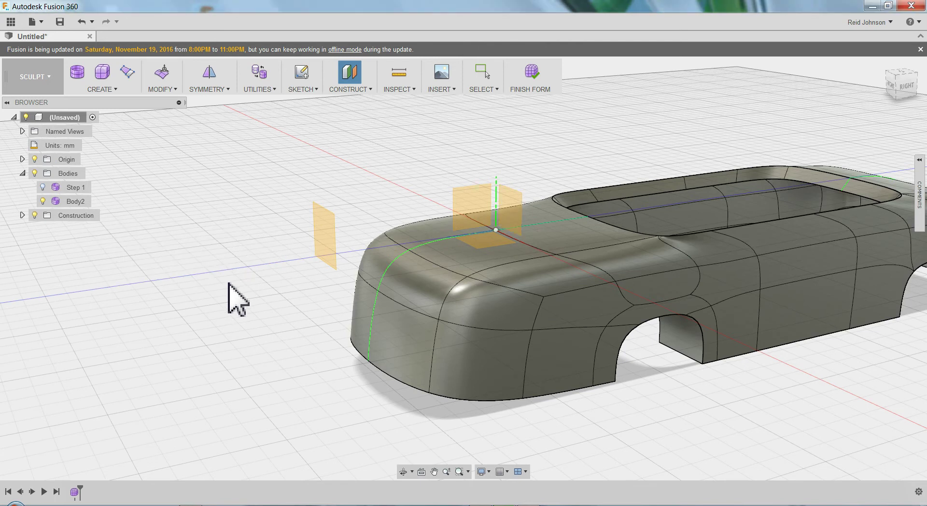
- Look at the car body from the front and switch the camera to orthographic projection
{"action": "left_click", "coordinate": [890, 85]}
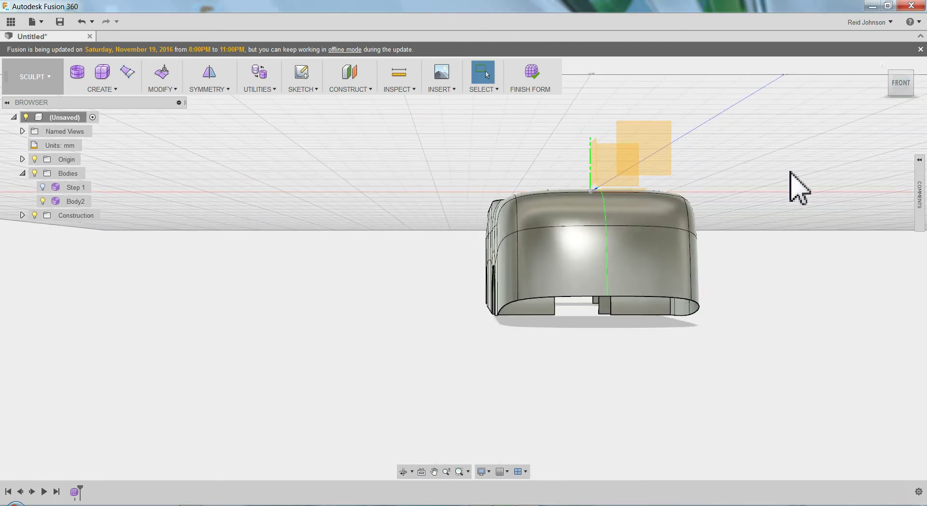
{"action": "left_click", "coordinate": [482, 471]}
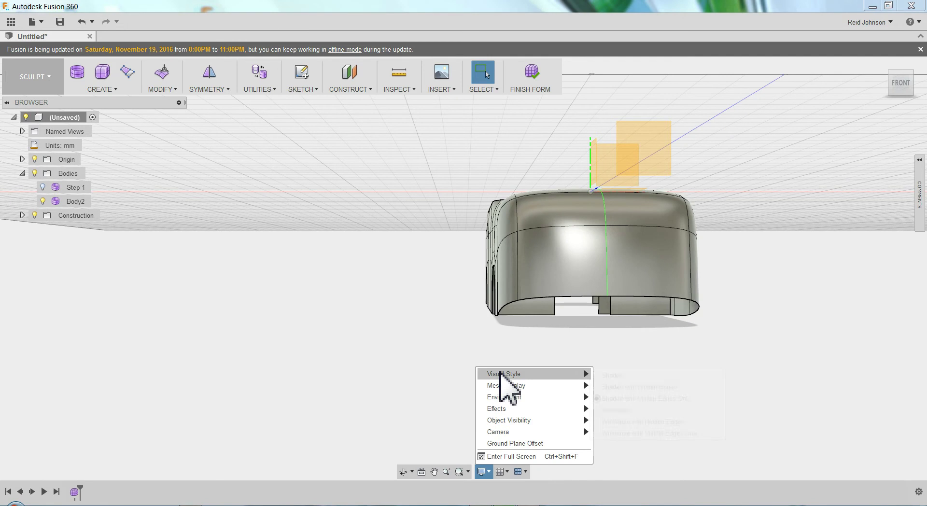
{"action": "mouse_move", "coordinate": [502, 432]}
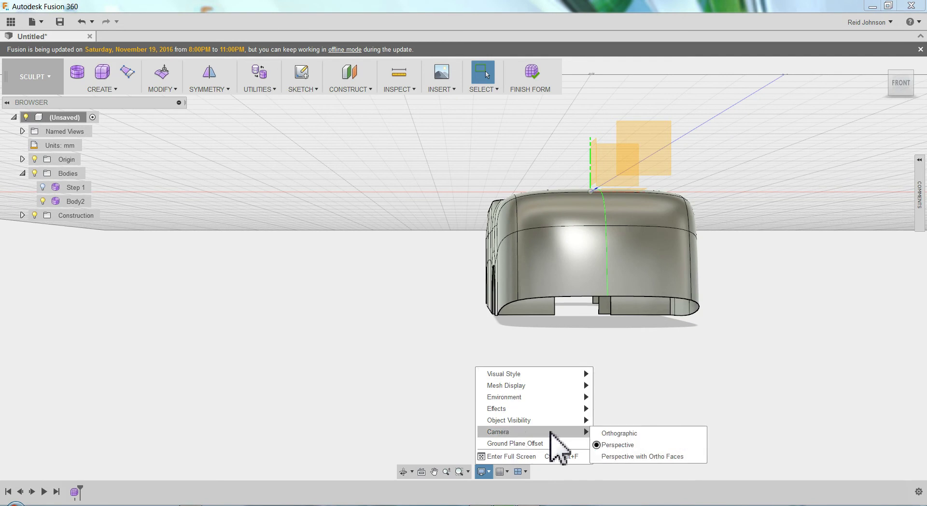
{"action": "left_click", "coordinate": [615, 431]}
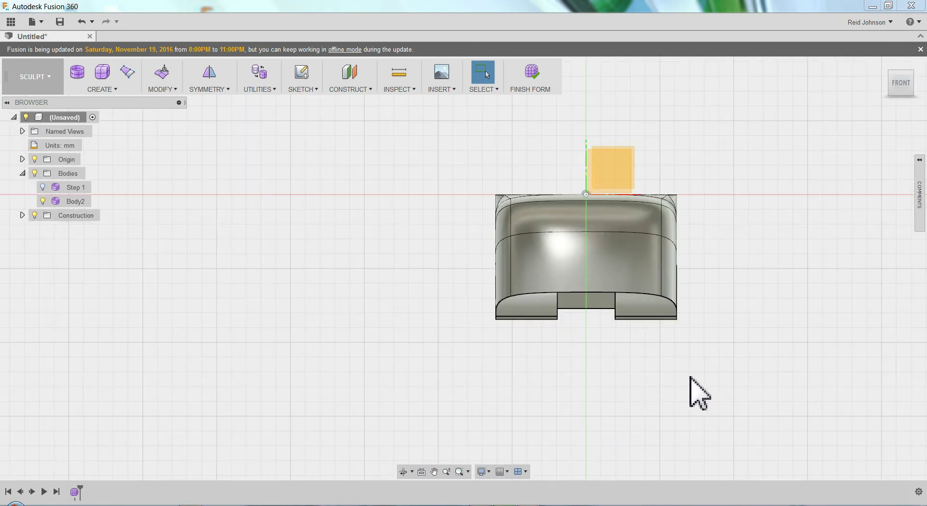
- Select the edge loops along the underside of the car body and scale them vertically with Edit Form to level them
{"action": "middle_click_drag", "start_coordinate": [695, 381], "coordinate": [632, 361], "text": "shift"}
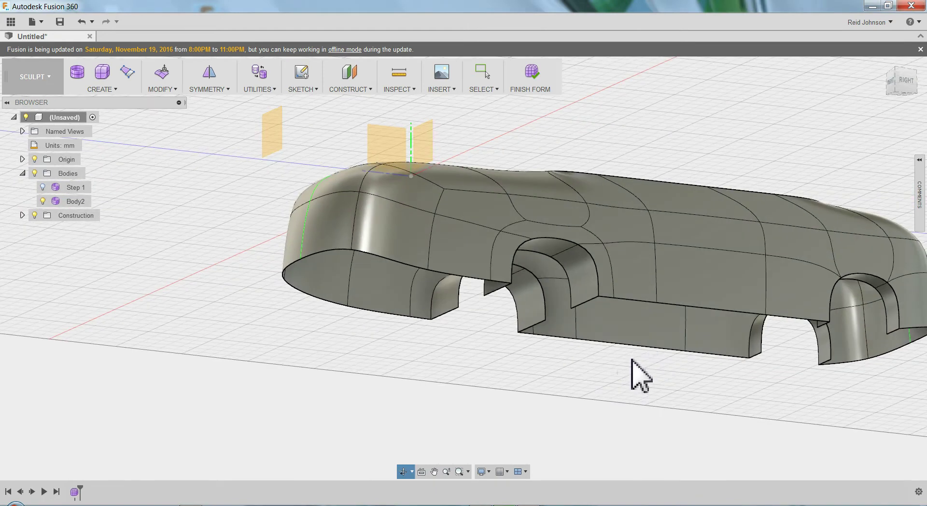
{"action": "double_click", "coordinate": [366, 252]}
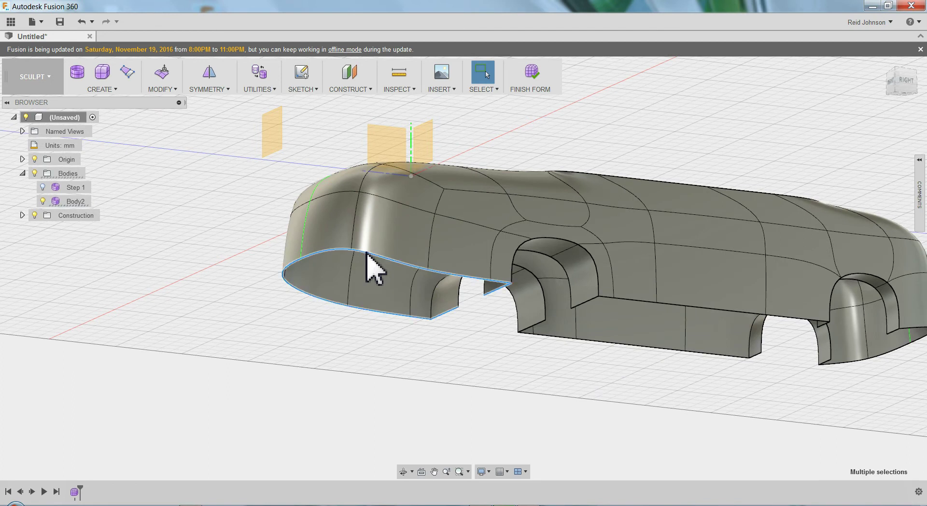
{"action": "double_click", "coordinate": [580, 305], "text": "shift"}
{"action": "middle_click_drag", "start_coordinate": [637, 348], "coordinate": [531, 337]}
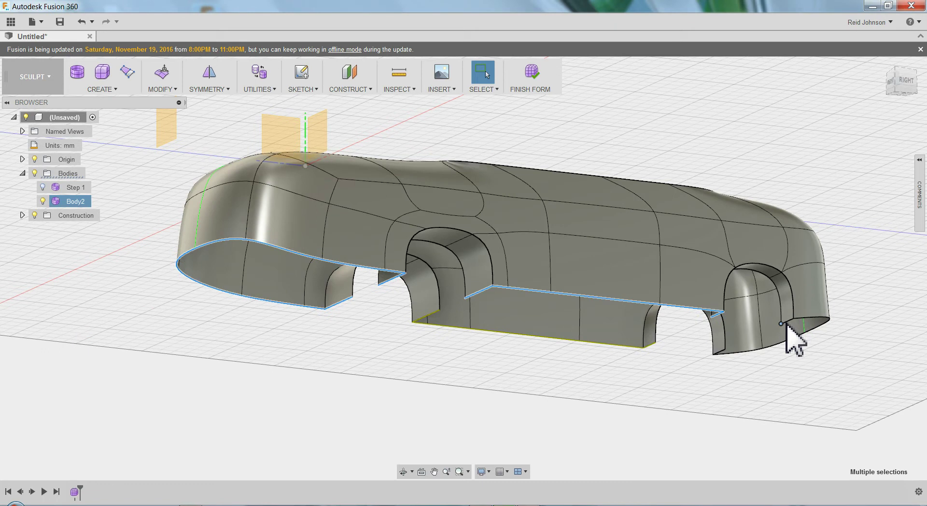
{"action": "scroll", "coordinate": [790, 323], "scroll_direction": "up", "scroll_amount": 3}
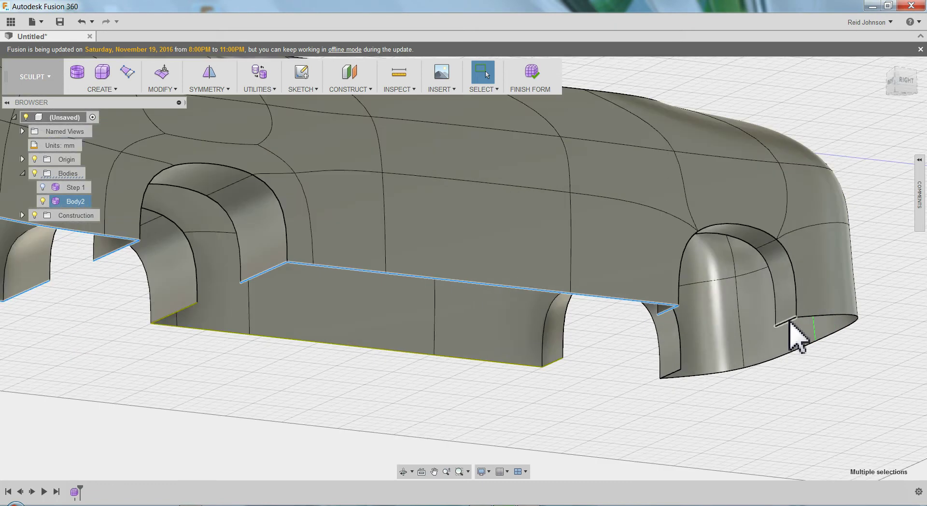
{"action": "double_click", "coordinate": [789, 323], "text": "shift"}
{"action": "scroll", "coordinate": [790, 322], "scroll_direction": "down", "scroll_amount": 5}
{"action": "middle_click_drag", "start_coordinate": [744, 351], "coordinate": [486, 191], "text": "shift"}
{"action": "right_click", "coordinate": [491, 145]}
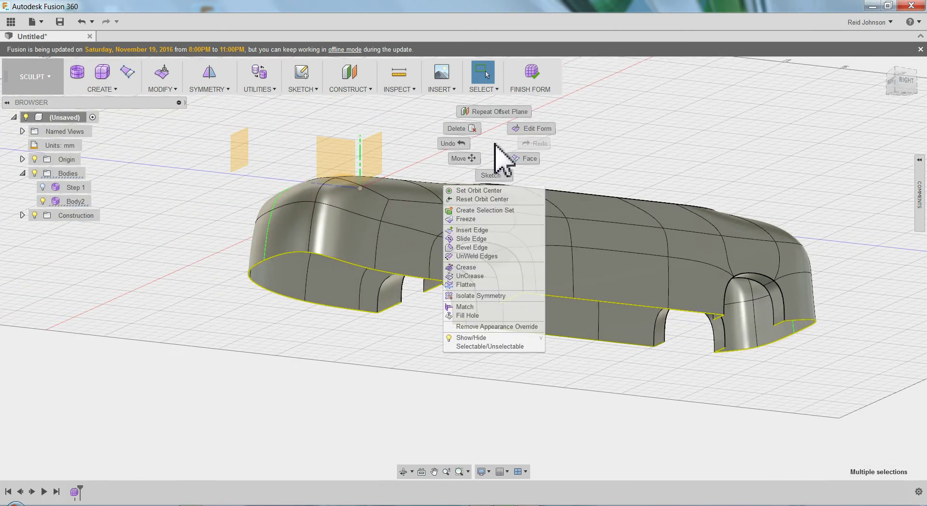
{"action": "left_click", "coordinate": [527, 128]}
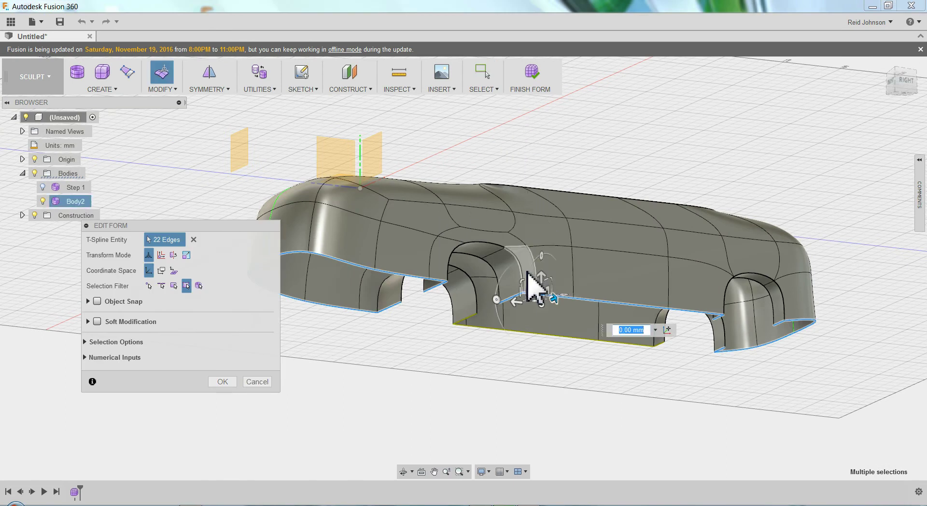
{"action": "left_click_drag", "start_coordinate": [531, 285], "coordinate": [505, 382]}
{"action": "left_click", "coordinate": [222, 382]}
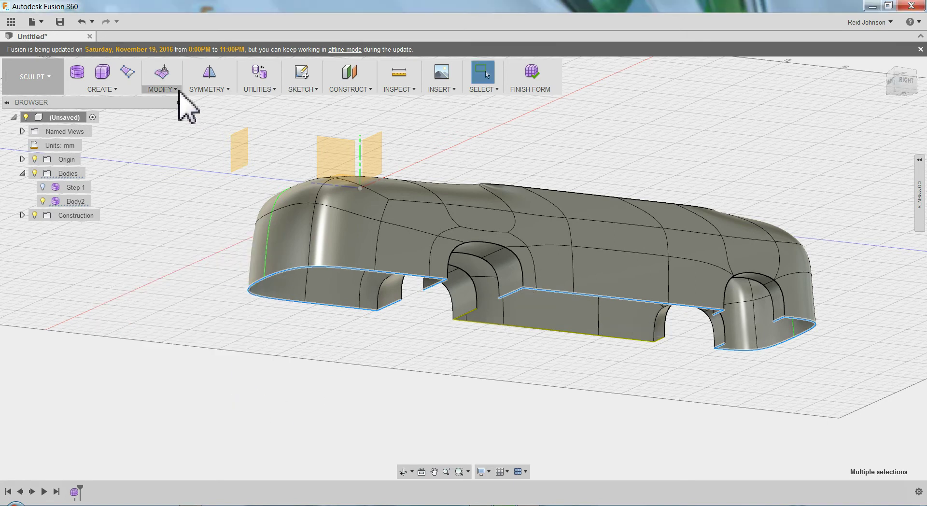
{"action": "left_click", "coordinate": [177, 89]}
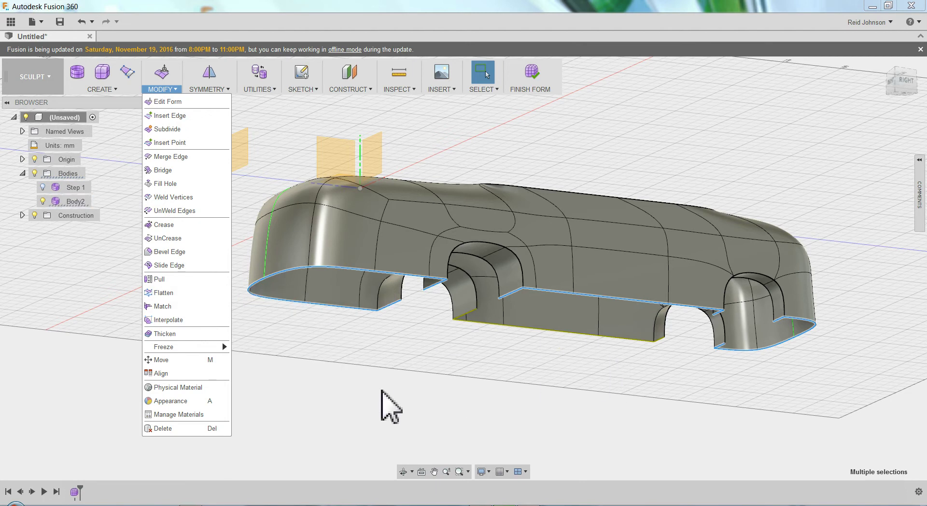
- Pull the lower edge on the nose's centreline forward with Edit Form to round out the front
{"action": "middle_click_drag", "start_coordinate": [368, 385], "coordinate": [488, 363]}
{"action": "left_click", "coordinate": [455, 350]}
{"action": "right_click", "coordinate": [455, 352]}
{"action": "left_click", "coordinate": [502, 333]}
{"action": "left_click_drag", "start_coordinate": [441, 342], "coordinate": [423, 370]}
{"action": "left_click", "coordinate": [222, 382]}
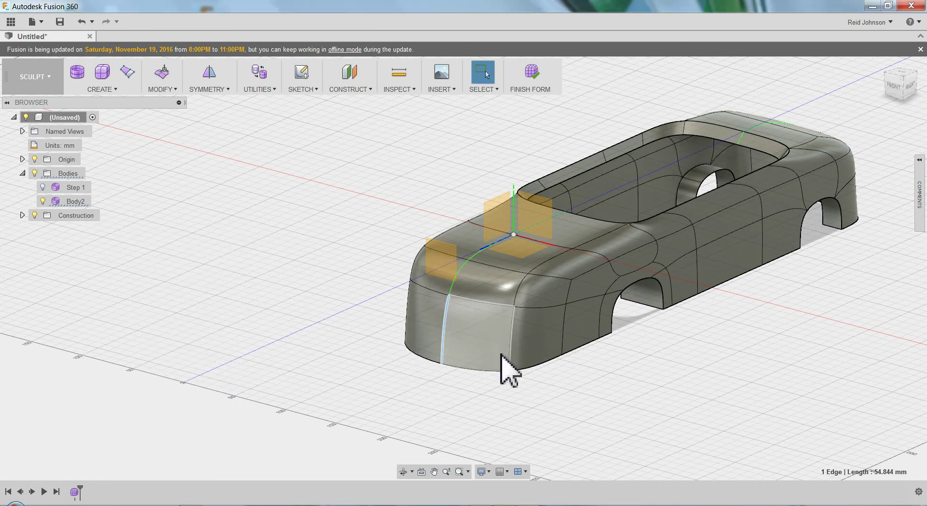
- Select the four front faces beside the centreline and move them back toward the cabin with Edit Form to shorten the nose
{"action": "left_click", "coordinate": [502, 367]}
{"action": "left_click", "coordinate": [503, 295], "text": "ctrl"}
{"action": "left_click", "coordinate": [541, 292], "text": "ctrl"}
{"action": "left_click", "coordinate": [548, 337], "text": "shift"}
{"action": "right_click", "coordinate": [344, 345]}
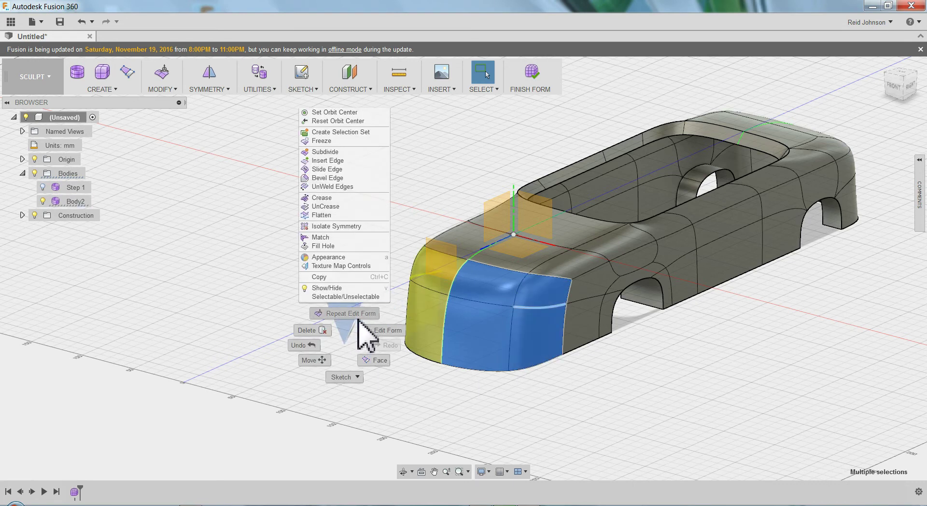
{"action": "left_click", "coordinate": [381, 331]}
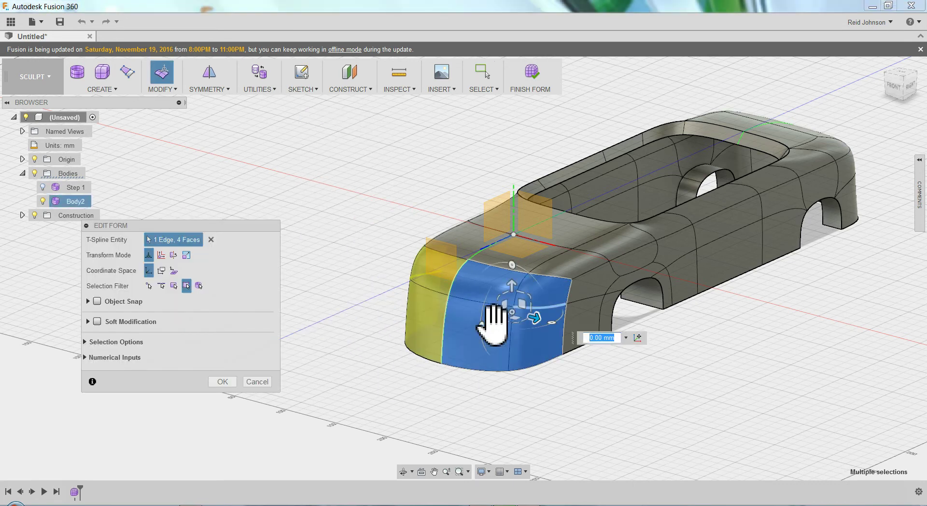
{"action": "left_click_drag", "start_coordinate": [491, 335], "coordinate": [508, 310]}
{"action": "left_click", "coordinate": [219, 381]}
{"action": "left_click", "coordinate": [554, 404]}
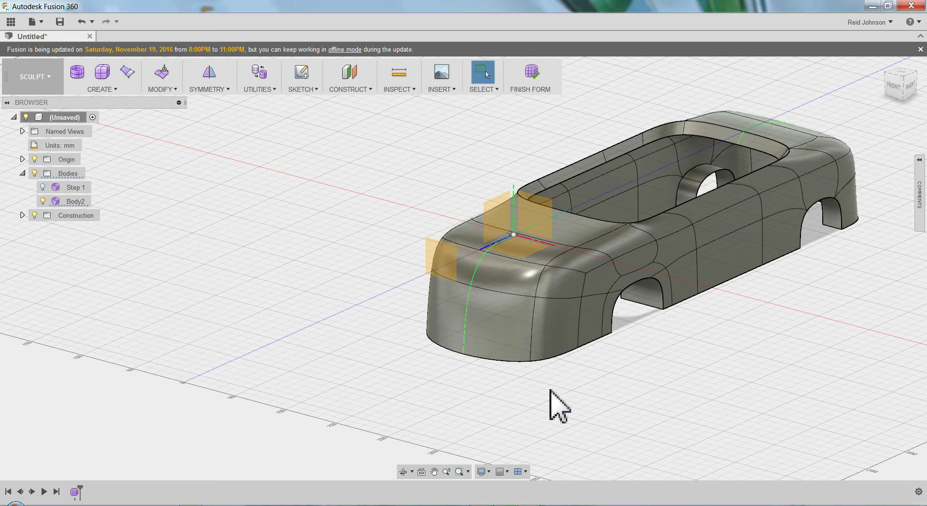
- Sketch a vertical line about 150 mm long on the front offset plane, running down from the origin
{"action": "middle_click_drag", "start_coordinate": [554, 404], "coordinate": [502, 424], "text": "shift"}
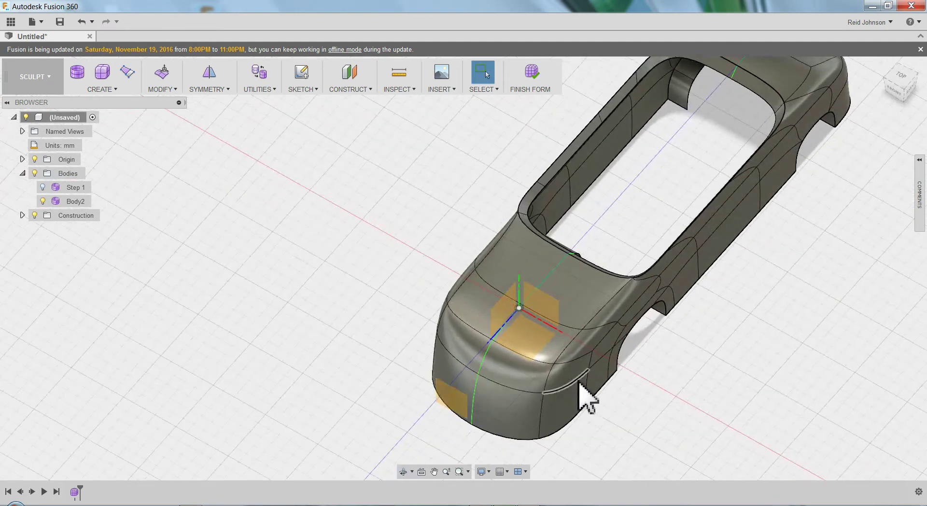
{"action": "middle_click_drag", "start_coordinate": [696, 379], "coordinate": [642, 224], "text": "shift"}
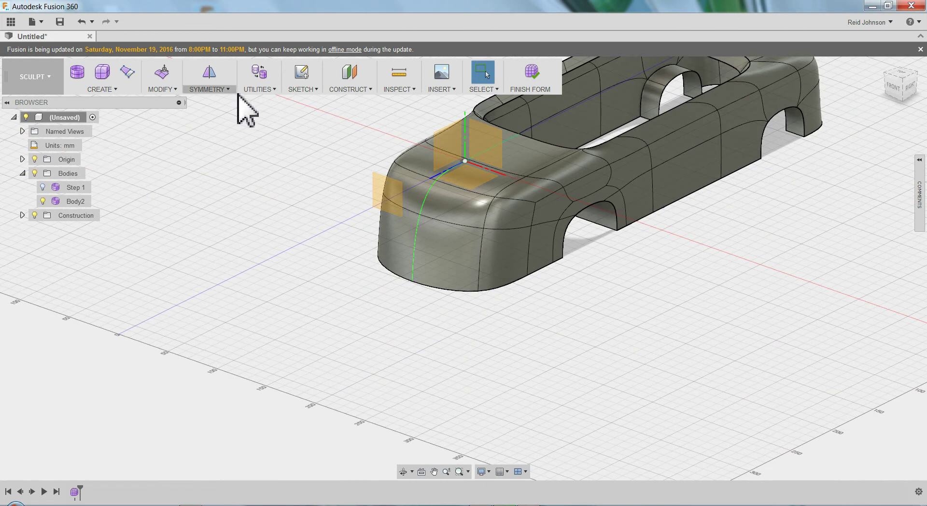
{"action": "left_click", "coordinate": [298, 90]}
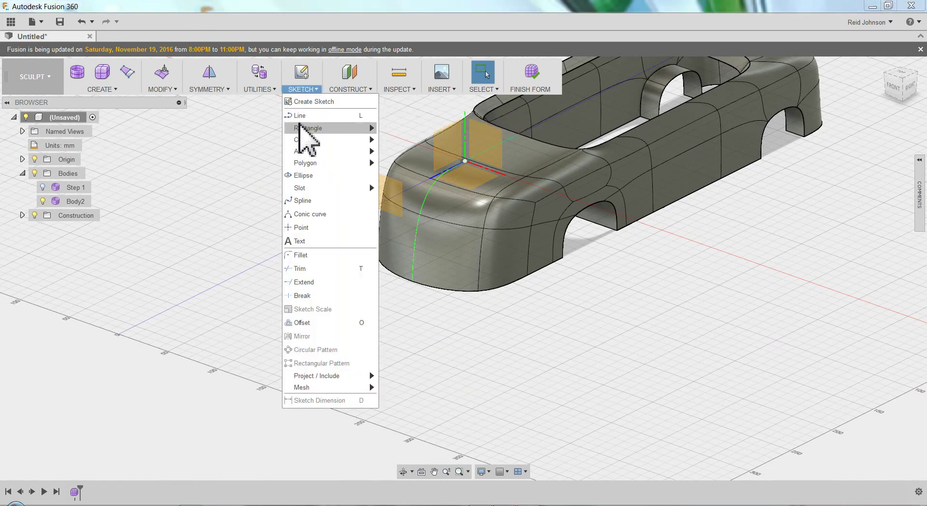
{"action": "left_click", "coordinate": [307, 117]}
{"action": "left_click", "coordinate": [385, 193]}
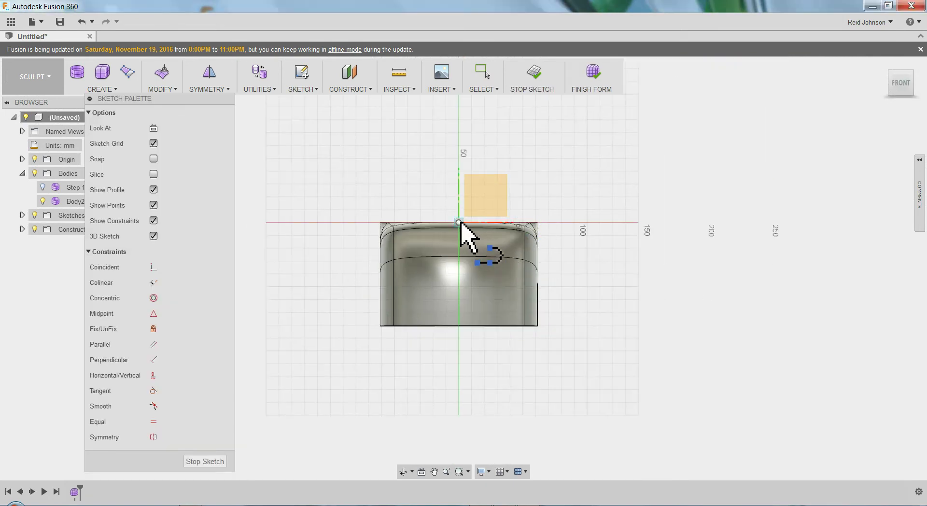
{"action": "left_click", "coordinate": [458, 223]}
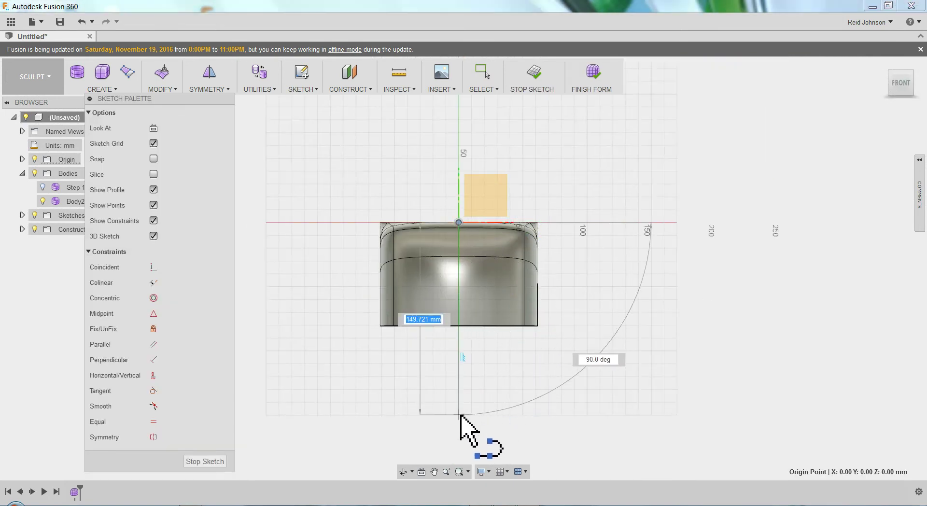
{"action": "left_click", "coordinate": [459, 414]}
{"action": "key", "text": "Escape"}
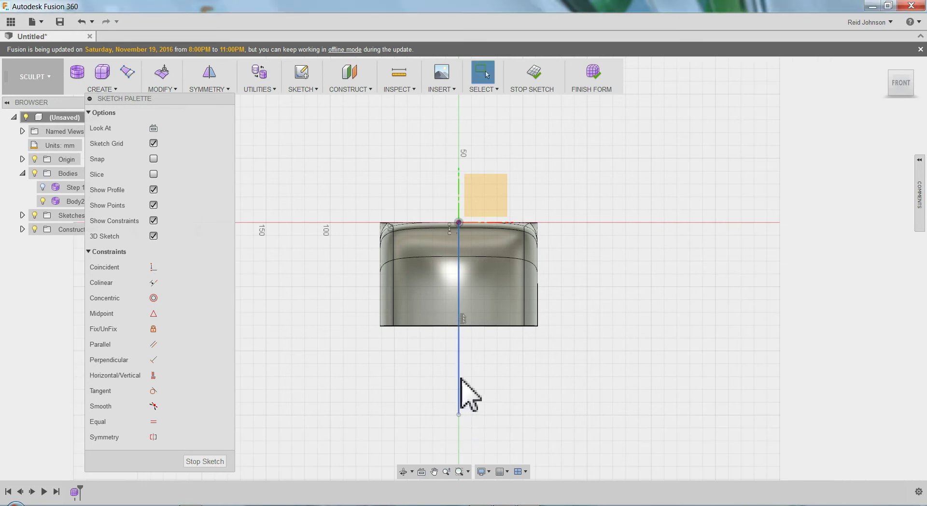
- Convert the vertical sketch line into a construction line
{"action": "left_click", "coordinate": [460, 379]}
{"action": "right_click", "coordinate": [460, 379]}
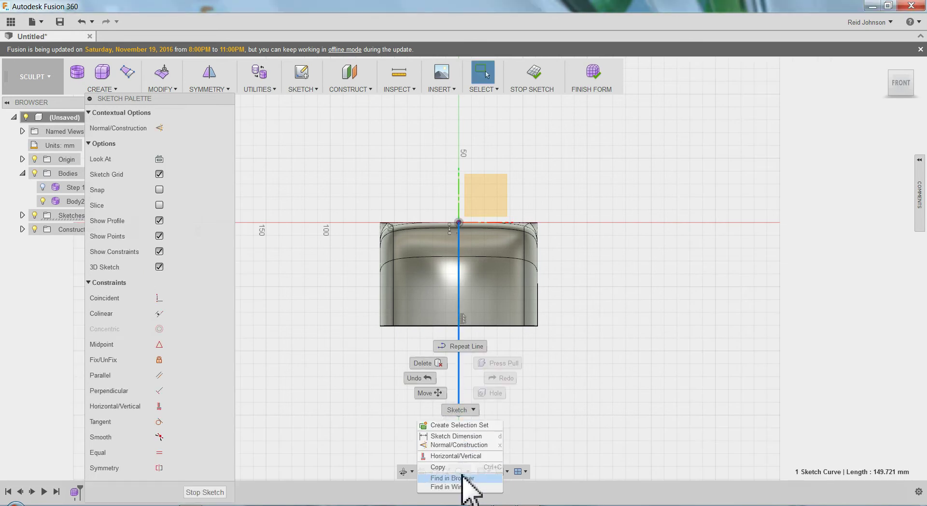
{"action": "left_click", "coordinate": [459, 446]}
- Draw a six-point spline on the nose for half of a rounded opening, starting and ending on the vertical construction line
{"action": "scroll", "coordinate": [512, 386], "scroll_direction": "down", "scroll_amount": 2}
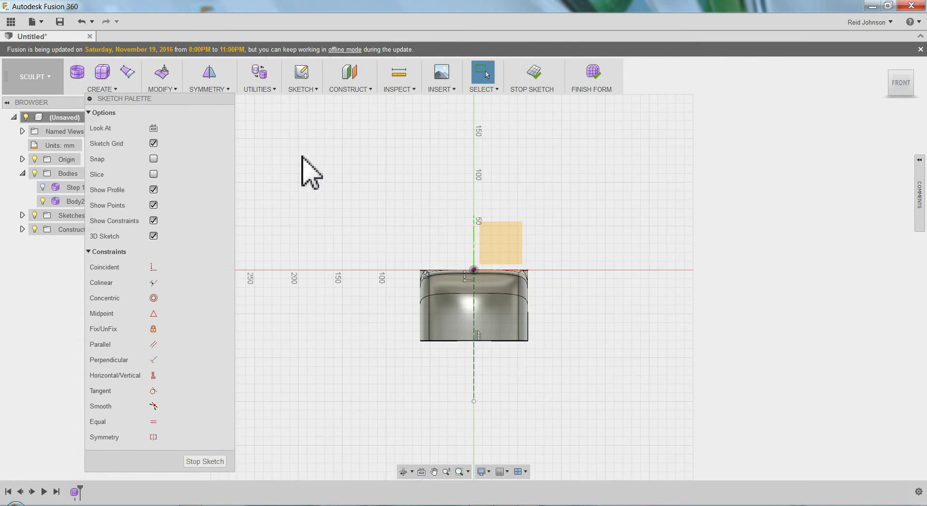
{"action": "left_click", "coordinate": [302, 89]}
{"action": "left_click", "coordinate": [306, 203]}
{"action": "left_click", "coordinate": [527, 341]}
{"action": "left_click", "coordinate": [520, 349]}
{"action": "left_click", "coordinate": [514, 356]}
{"action": "scroll", "coordinate": [504, 330], "scroll_direction": "up", "scroll_amount": 2}
{"action": "scroll", "coordinate": [499, 324], "scroll_direction": "up", "scroll_amount": 4}
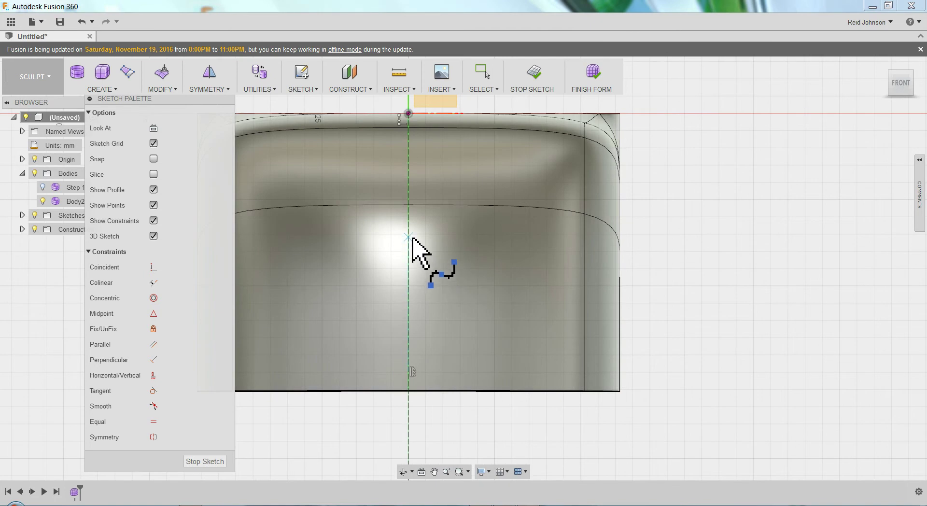
{"action": "left_click", "coordinate": [408, 227]}
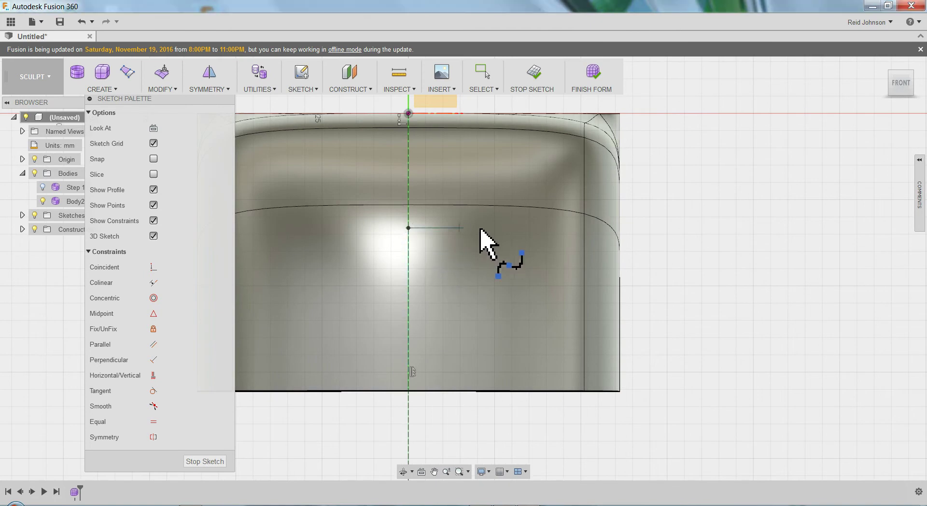
{"action": "left_click", "coordinate": [505, 227]}
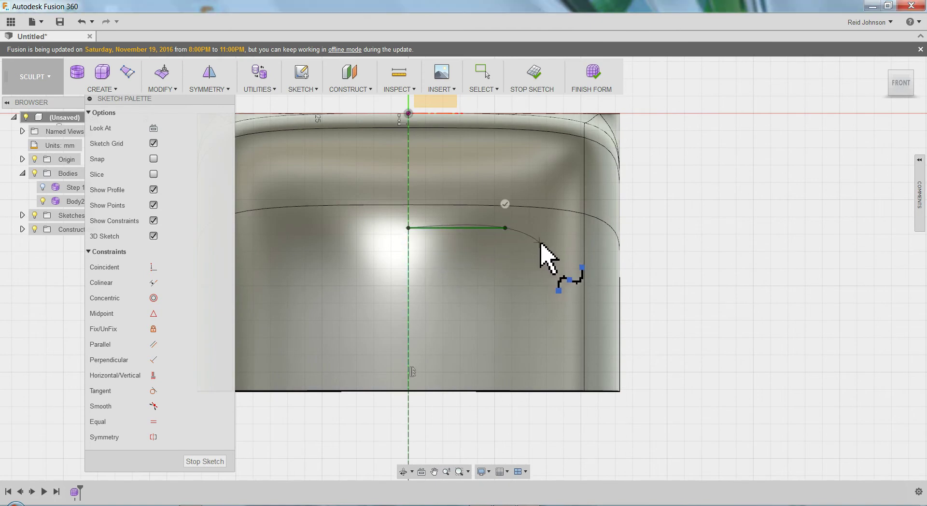
{"action": "left_click", "coordinate": [539, 242]}
{"action": "left_click", "coordinate": [537, 277]}
{"action": "left_click", "coordinate": [469, 289]}
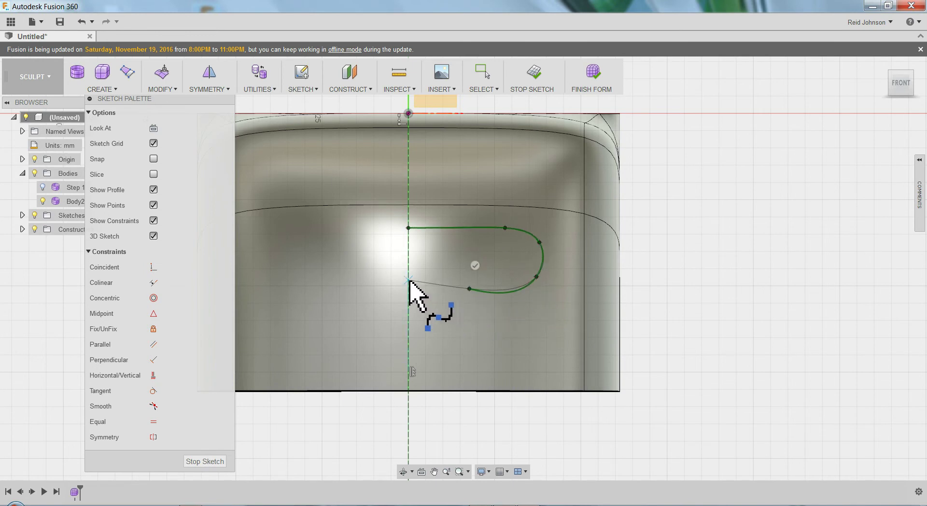
{"action": "left_click", "coordinate": [408, 279]}
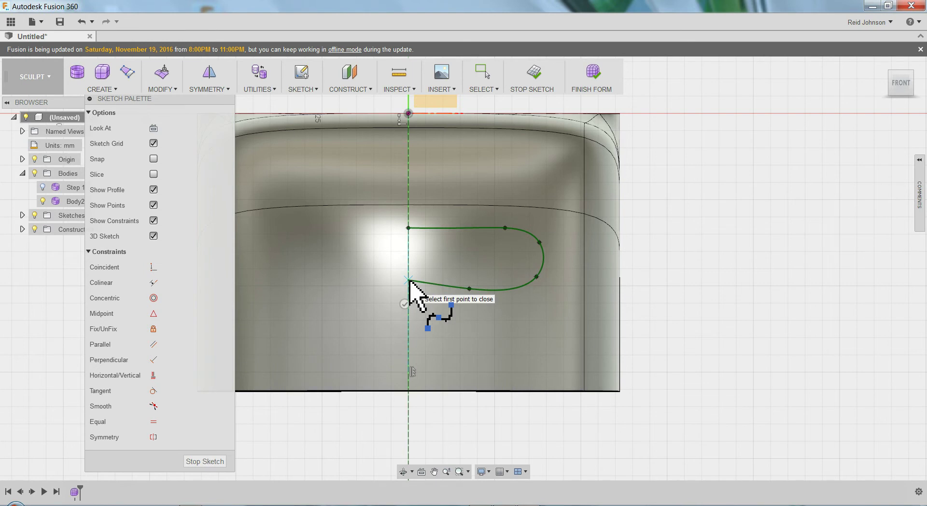
{"action": "left_click", "coordinate": [404, 303]}
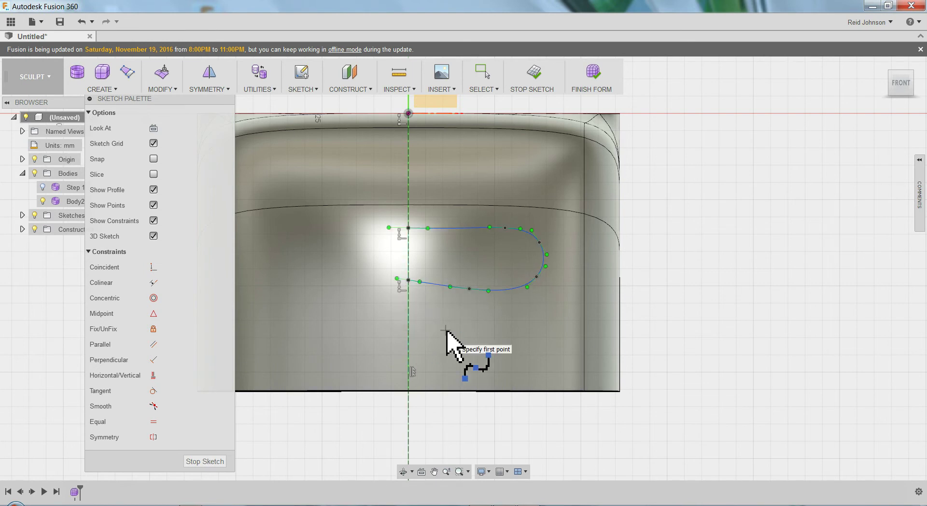
- Adjust the tangent handles at both spline ends on the construction line so the curve crosses the centreline horizontally
{"action": "key", "text": "Escape"}
{"action": "scroll", "coordinate": [423, 290], "scroll_direction": "up", "scroll_amount": 2}
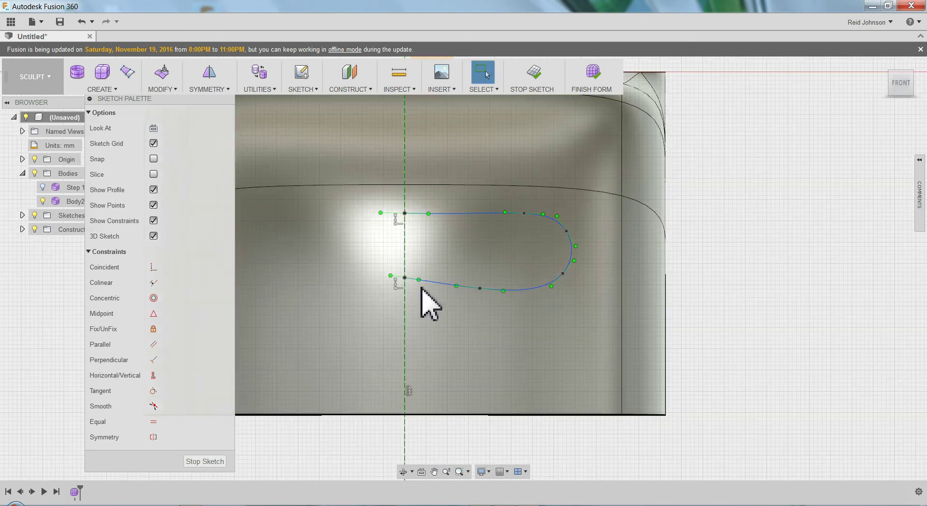
{"action": "left_click", "coordinate": [389, 276]}
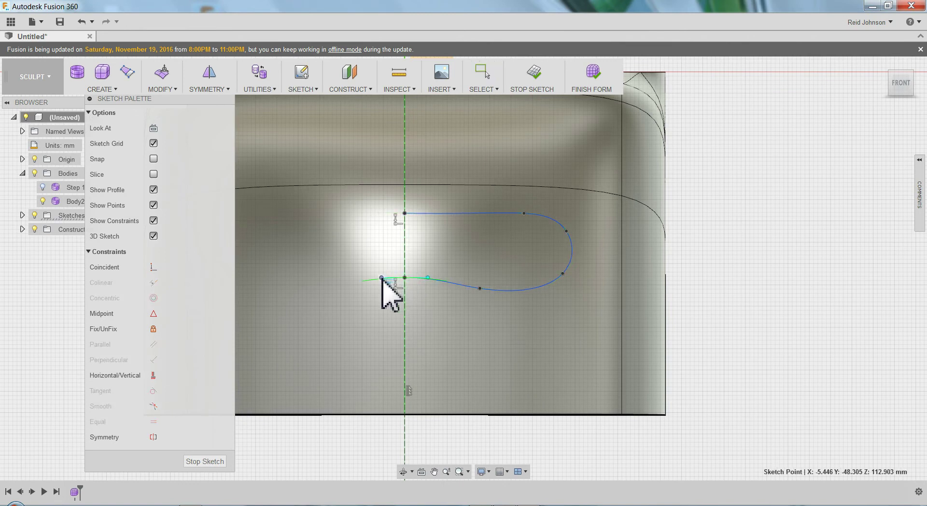
{"action": "left_click", "coordinate": [404, 214]}
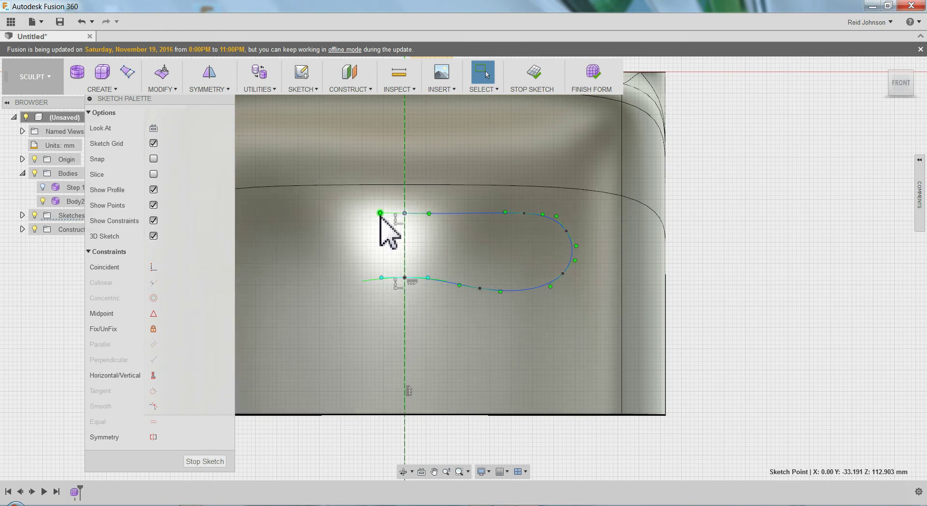
{"action": "left_click_drag", "start_coordinate": [381, 213], "coordinate": [376, 212]}
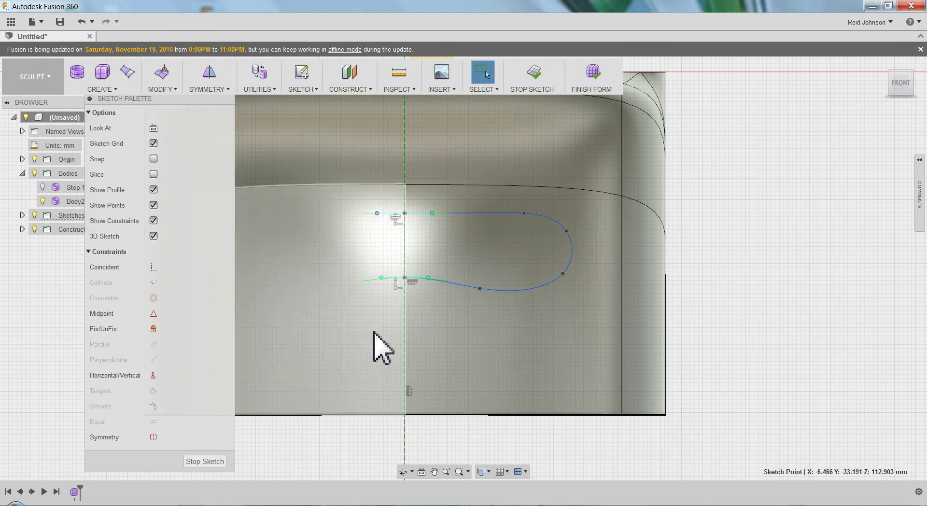
{"action": "middle_click_drag", "start_coordinate": [490, 340], "coordinate": [616, 312]}
{"action": "left_click", "coordinate": [479, 418]}
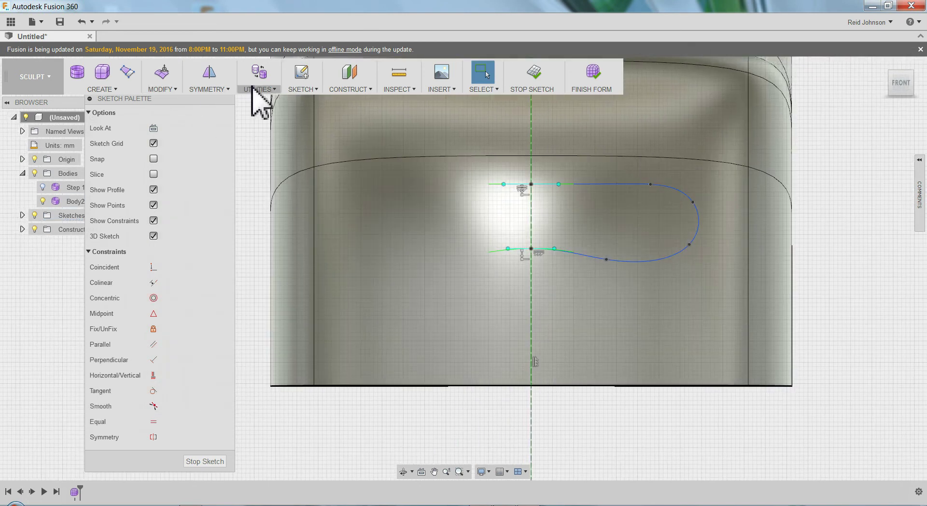
- Mirror the half-opening spline about the vertical construction line and finish the sketch
{"action": "left_click", "coordinate": [301, 89]}
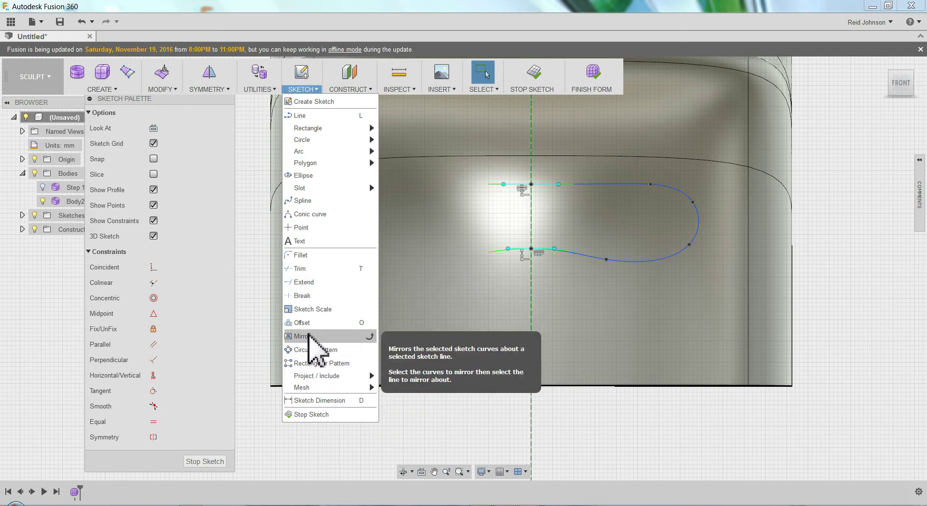
{"action": "left_click", "coordinate": [309, 336]}
{"action": "left_click", "coordinate": [615, 262]}
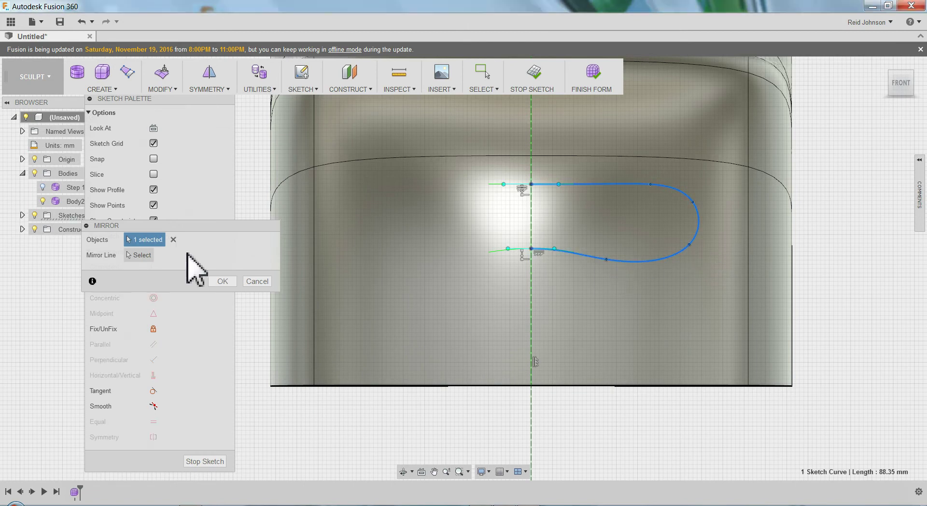
{"action": "left_click", "coordinate": [148, 255]}
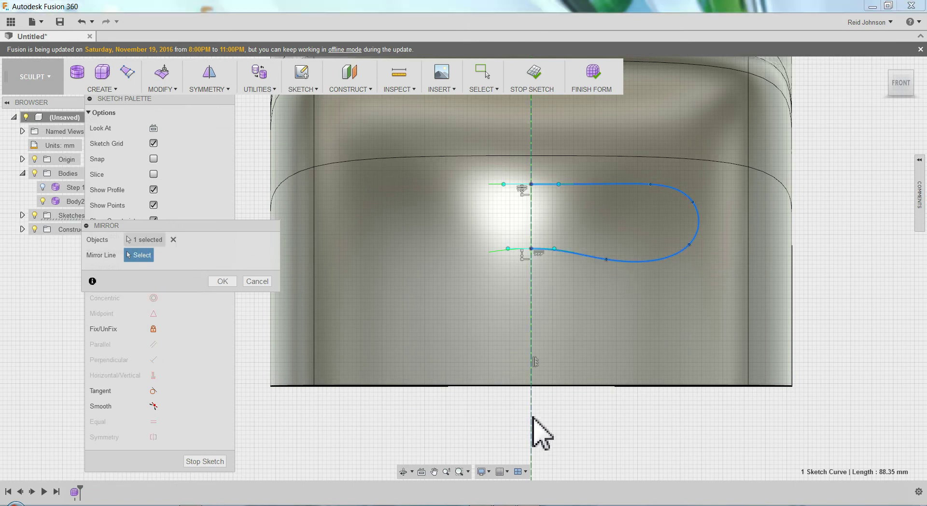
{"action": "left_click", "coordinate": [532, 418]}
{"action": "left_click", "coordinate": [212, 282]}
{"action": "scroll", "coordinate": [613, 324], "scroll_direction": "down", "scroll_amount": 3}
{"action": "middle_click_drag", "start_coordinate": [632, 325], "coordinate": [580, 330], "text": "shift"}
{"action": "key", "text": "Escape"}
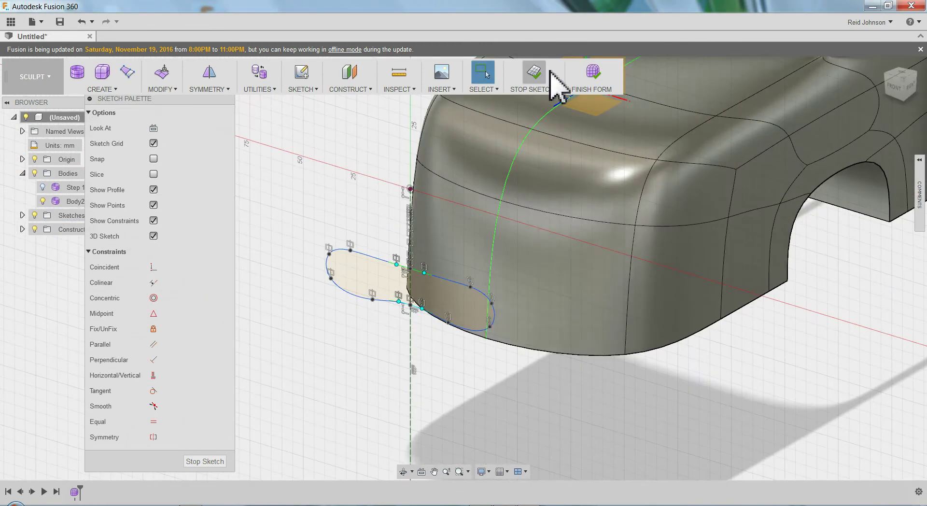
{"action": "left_click", "coordinate": [536, 76]}
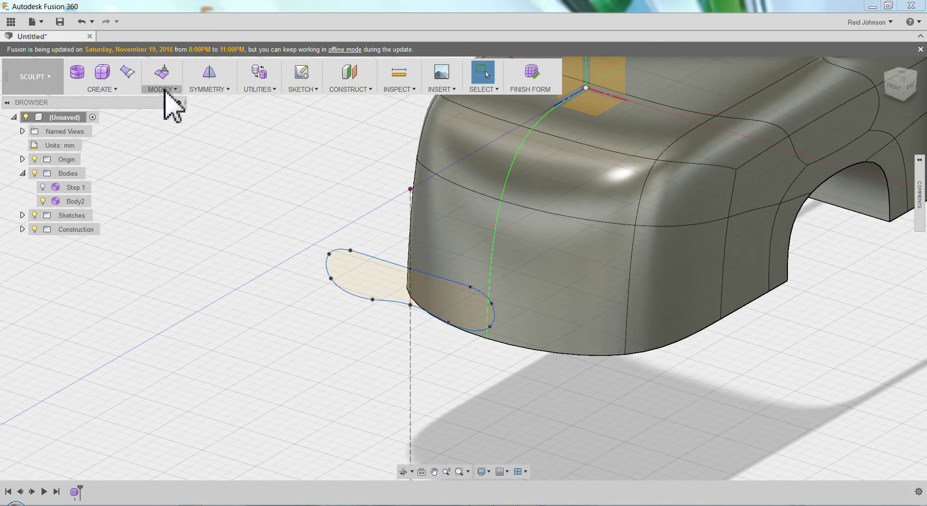
- Extrude the front opening profile about -87.6 mm into the nose as a new body, with curvature spacing and 8 faces
{"action": "left_click", "coordinate": [102, 86]}
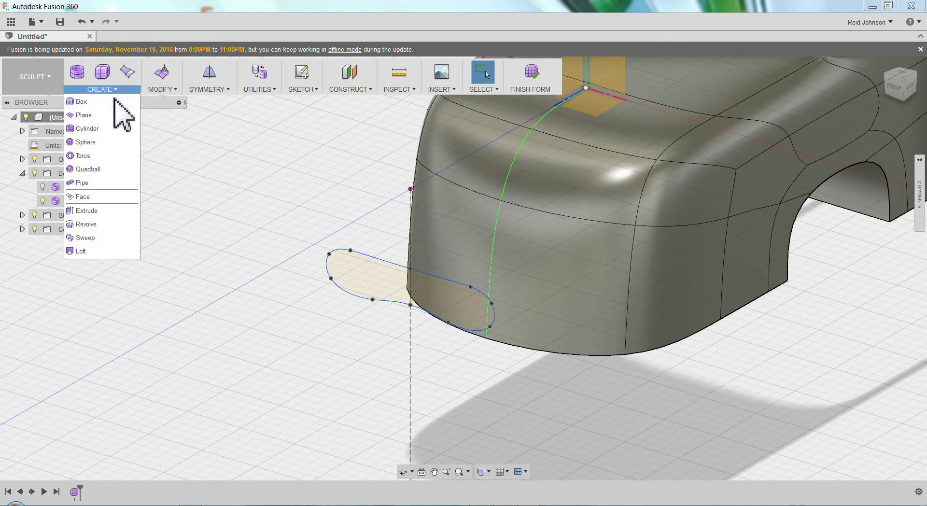
{"action": "left_click", "coordinate": [114, 224]}
{"action": "left_click", "coordinate": [367, 261]}
{"action": "left_click_drag", "start_coordinate": [414, 295], "coordinate": [544, 232]}
{"action": "middle_click_drag", "start_coordinate": [491, 384], "coordinate": [526, 345], "text": "shift"}
{"action": "scroll", "coordinate": [540, 350], "scroll_direction": "up", "scroll_amount": 5}
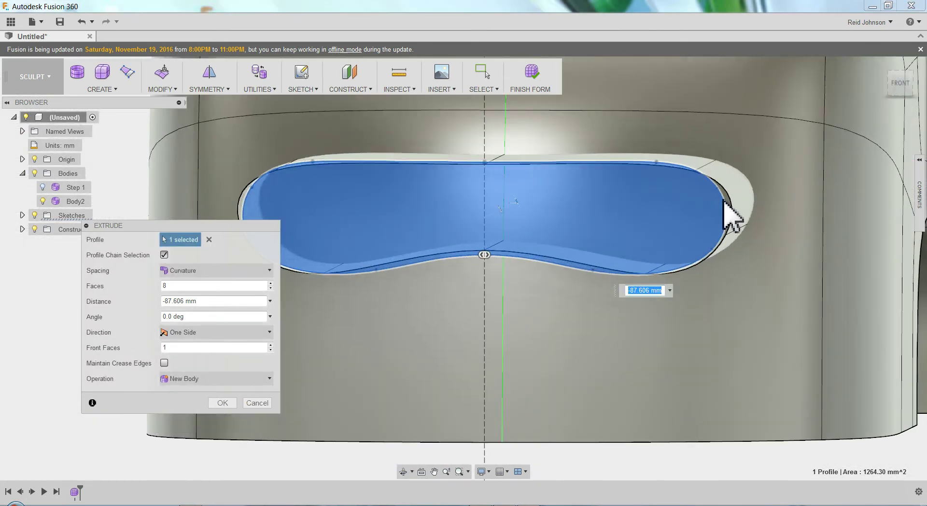
{"action": "left_click", "coordinate": [900, 83]}
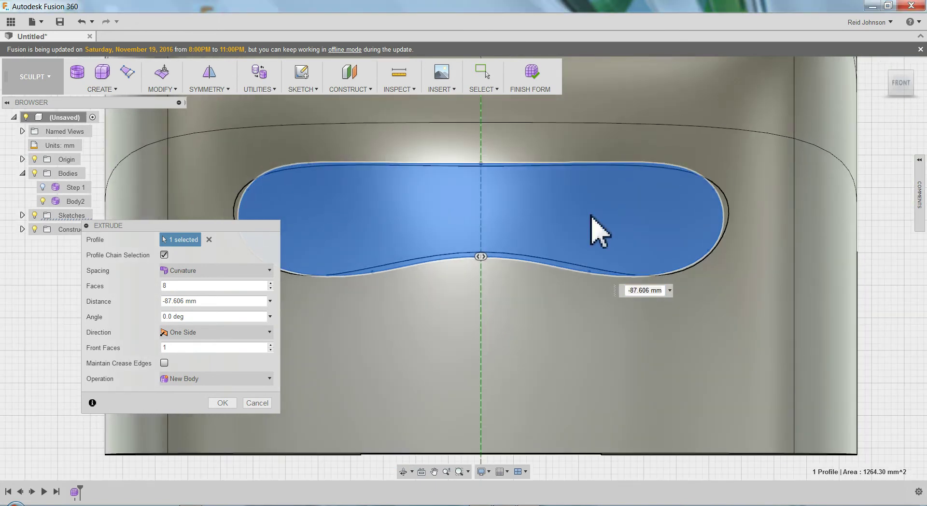
{"action": "left_click", "coordinate": [227, 285]}
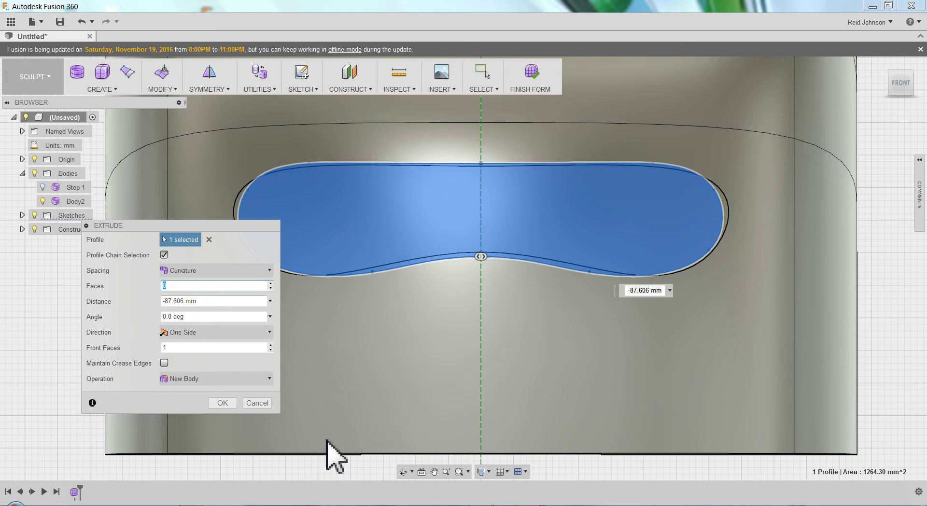
{"action": "scroll", "coordinate": [488, 393], "scroll_direction": "down", "scroll_amount": 5}
{"action": "left_click", "coordinate": [222, 404]}
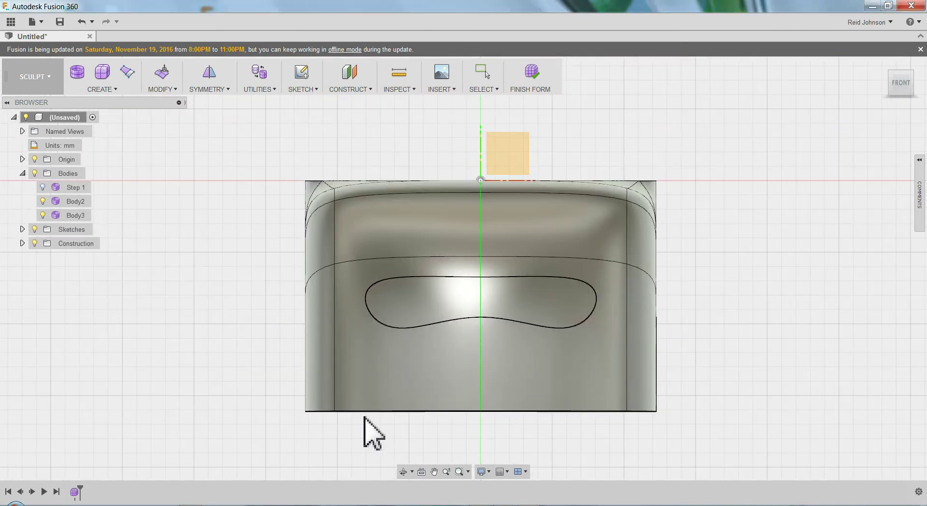
- Select the front edge loop of the extruded opening and move it back toward the nose with Edit Form to shorten the tube
{"action": "middle_click_drag", "start_coordinate": [446, 425], "coordinate": [414, 438], "text": "shift"}
{"action": "scroll", "coordinate": [353, 319], "scroll_direction": "up", "scroll_amount": 3}
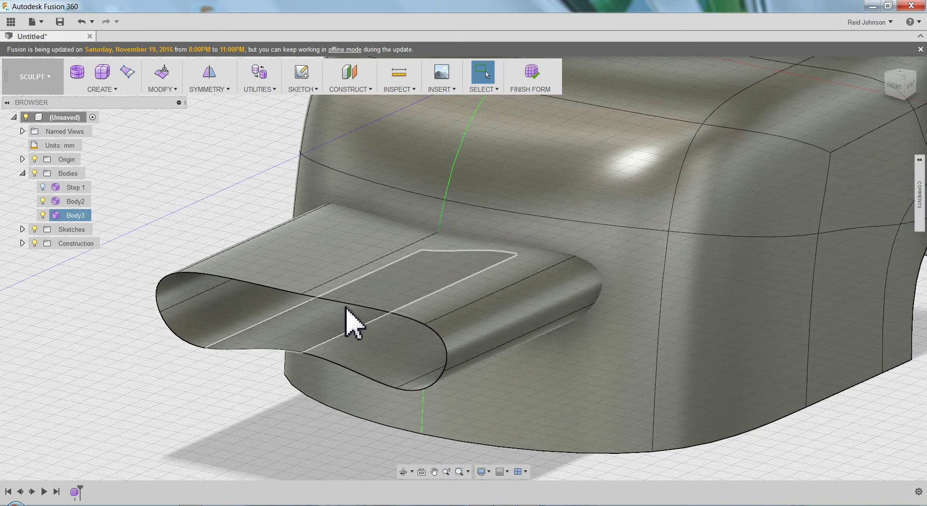
{"action": "double_click", "coordinate": [345, 303]}
{"action": "right_click", "coordinate": [345, 303]}
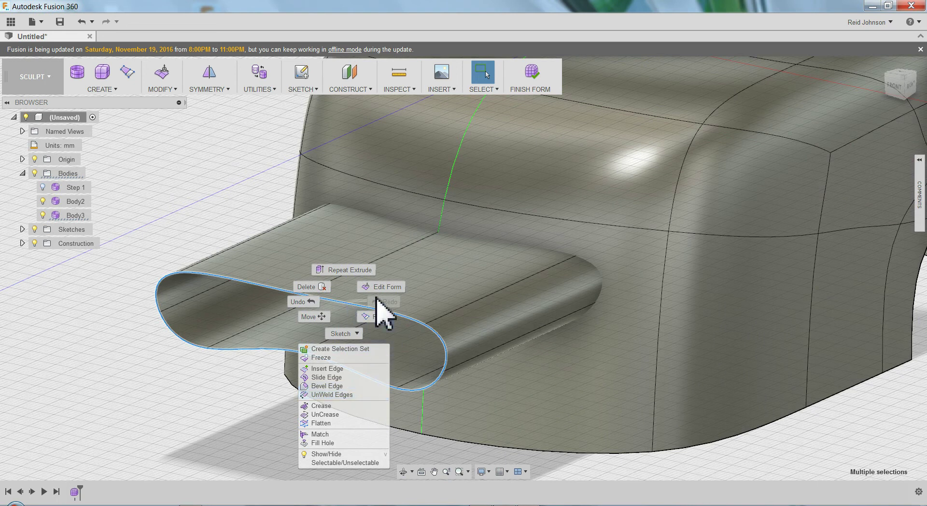
{"action": "left_click", "coordinate": [415, 291]}
{"action": "middle_click_drag", "start_coordinate": [378, 361], "coordinate": [475, 375]}
{"action": "left_click_drag", "start_coordinate": [383, 362], "coordinate": [502, 321]}
{"action": "left_click_drag", "start_coordinate": [535, 280], "coordinate": [555, 286]}
{"action": "left_click", "coordinate": [262, 382]}
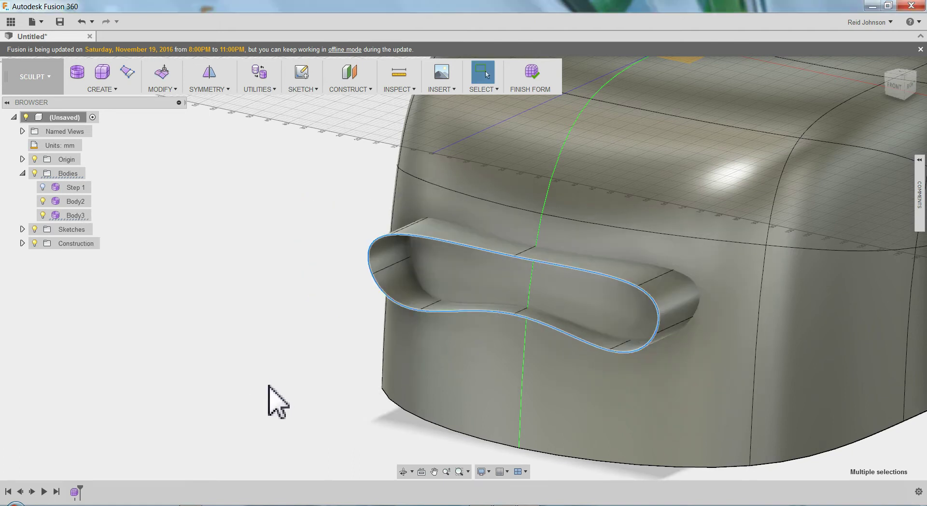
- Clear the edge selection and show the offset plane and the front opening sketch
{"action": "scroll", "coordinate": [328, 417], "scroll_direction": "down", "scroll_amount": 3}
{"action": "middle_click_drag", "start_coordinate": [333, 419], "coordinate": [392, 417], "text": "shift"}
{"action": "middle_click_drag", "start_coordinate": [368, 340], "coordinate": [340, 308]}
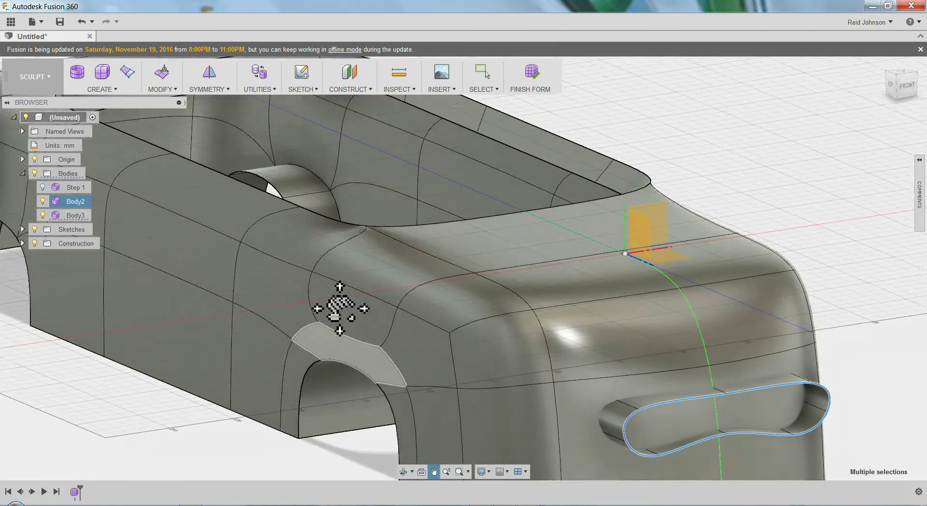
{"action": "scroll", "coordinate": [428, 378], "scroll_direction": "down", "scroll_amount": 3}
{"action": "middle_click_drag", "start_coordinate": [428, 379], "coordinate": [353, 407], "text": "shift"}
{"action": "key", "text": "Escape"}
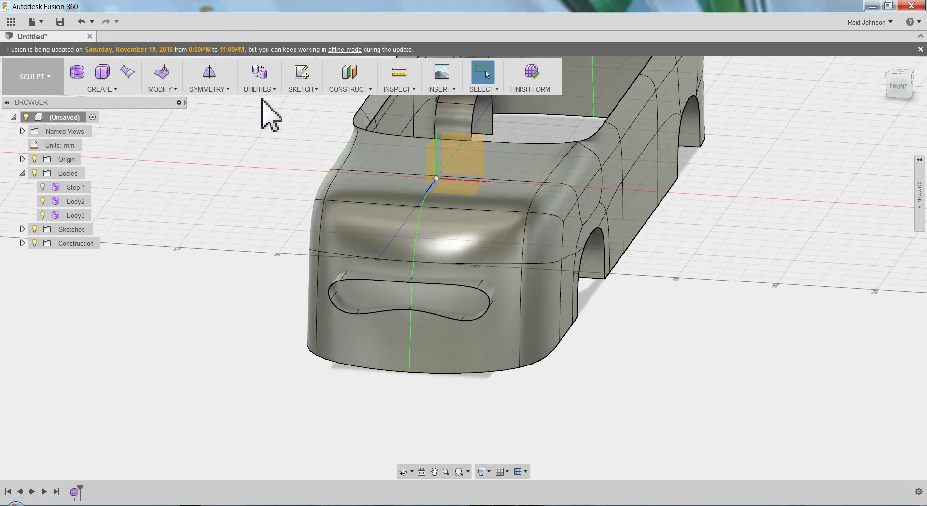
{"action": "left_click", "coordinate": [301, 90]}
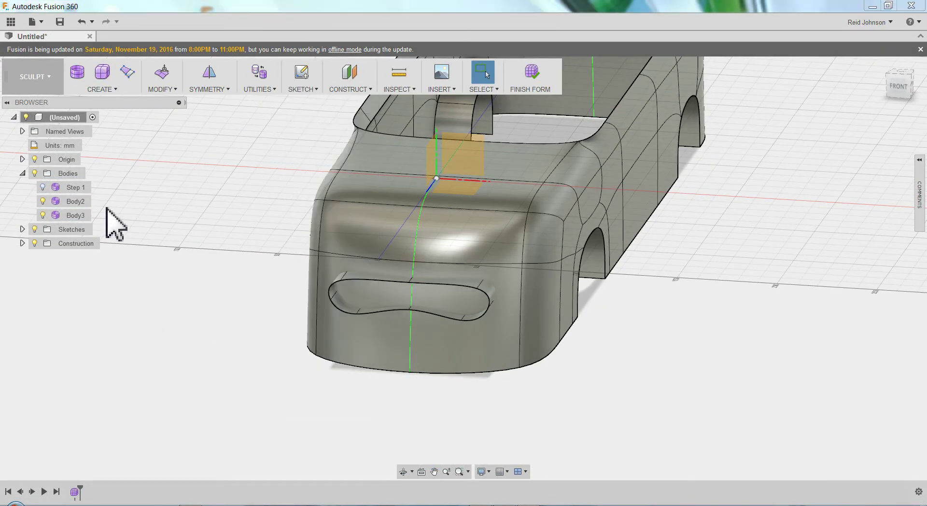
{"action": "left_click", "coordinate": [43, 257]}
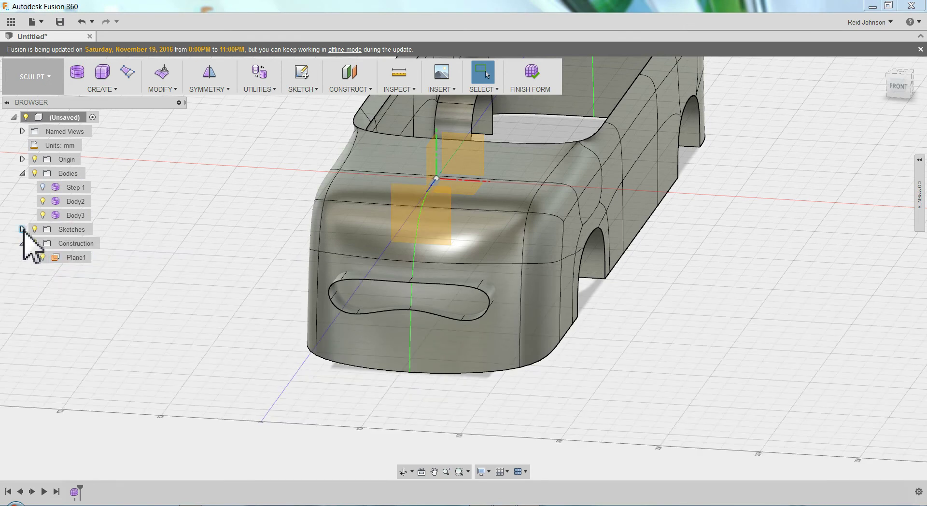
{"action": "left_click", "coordinate": [22, 229]}
{"action": "left_click", "coordinate": [43, 245]}
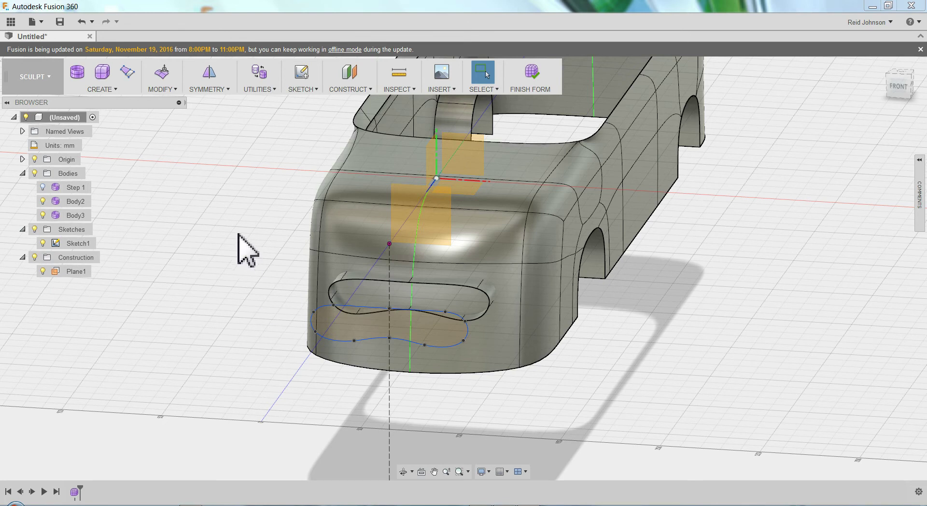
- Draw a closed five-point oval spline on the offset plane, above one end of the front opening near the nose's corner, and finish the sketch
{"action": "left_click", "coordinate": [301, 88]}
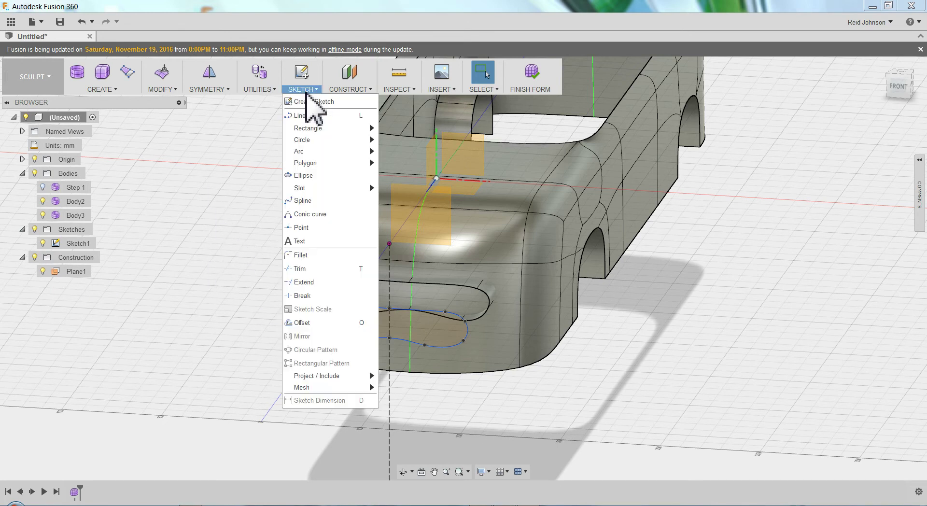
{"action": "left_click", "coordinate": [309, 203]}
{"action": "left_click", "coordinate": [405, 220]}
{"action": "left_click", "coordinate": [406, 219]}
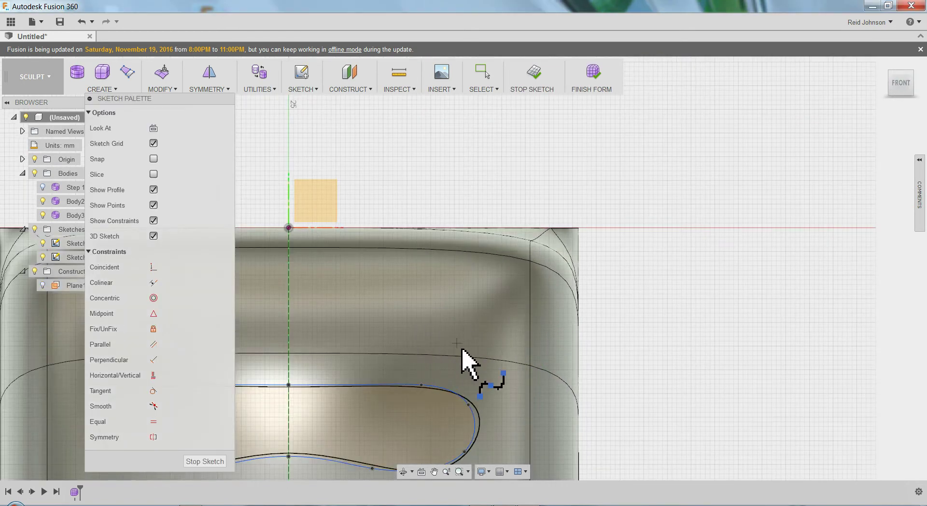
{"action": "left_click", "coordinate": [461, 298]}
{"action": "left_click", "coordinate": [534, 275]}
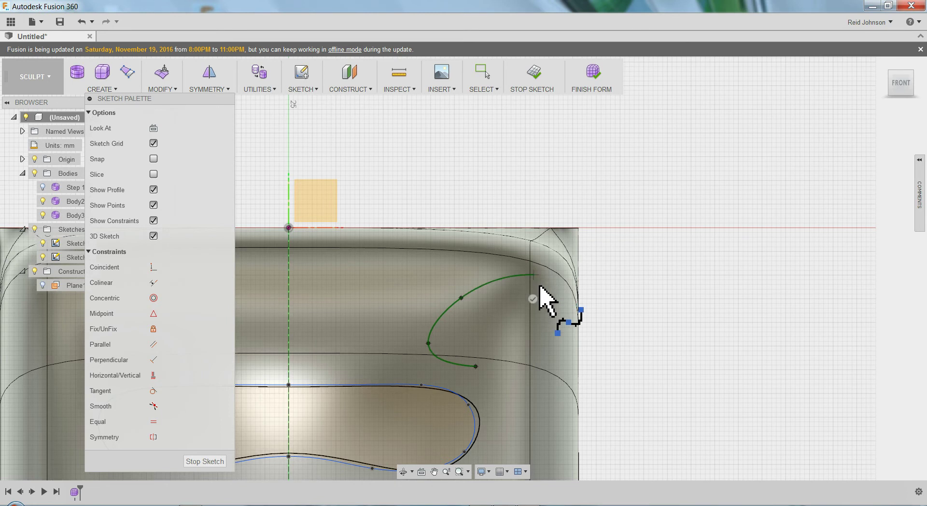
{"action": "left_click", "coordinate": [476, 367]}
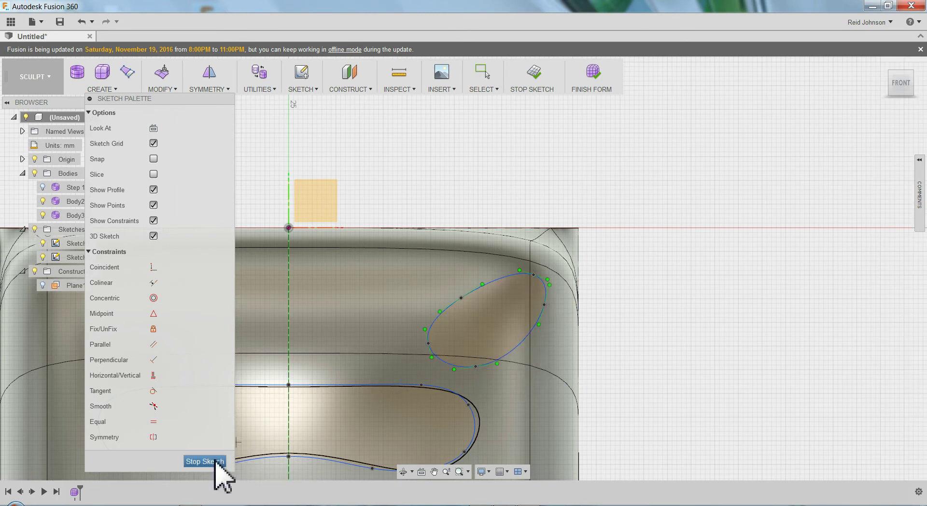
{"action": "middle_click_drag", "start_coordinate": [486, 182], "coordinate": [658, 191]}
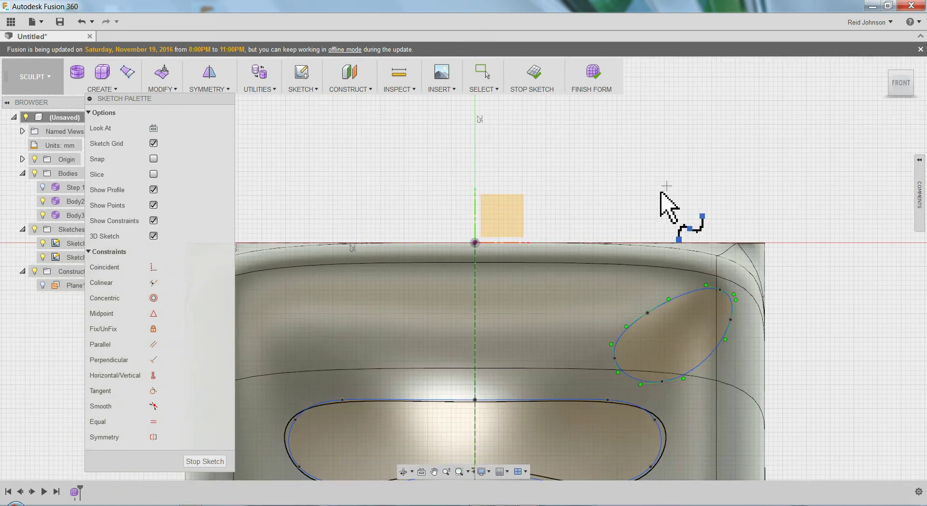
{"action": "left_click", "coordinate": [205, 462]}
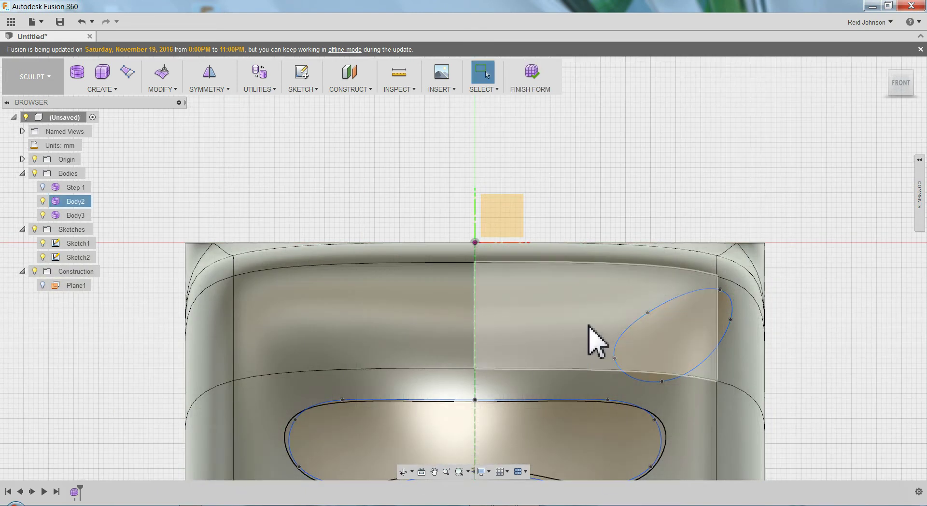
- Extrude the corner oval profile about -109.3 mm into the nose as a new body, with curvature spacing and 8 faces
{"action": "scroll", "coordinate": [610, 341], "scroll_direction": "down", "scroll_amount": 5}
{"action": "middle_click_drag", "start_coordinate": [721, 341], "coordinate": [671, 365], "text": "shift"}
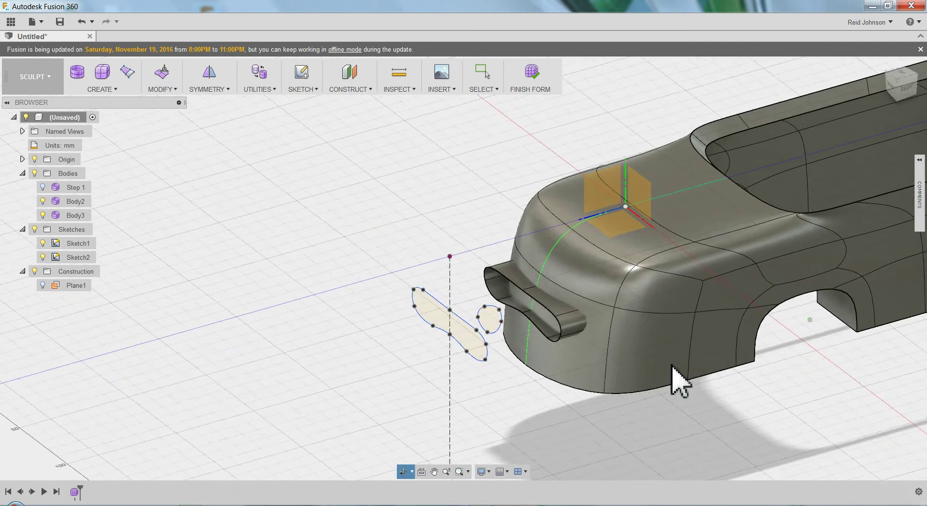
{"action": "left_click", "coordinate": [170, 91]}
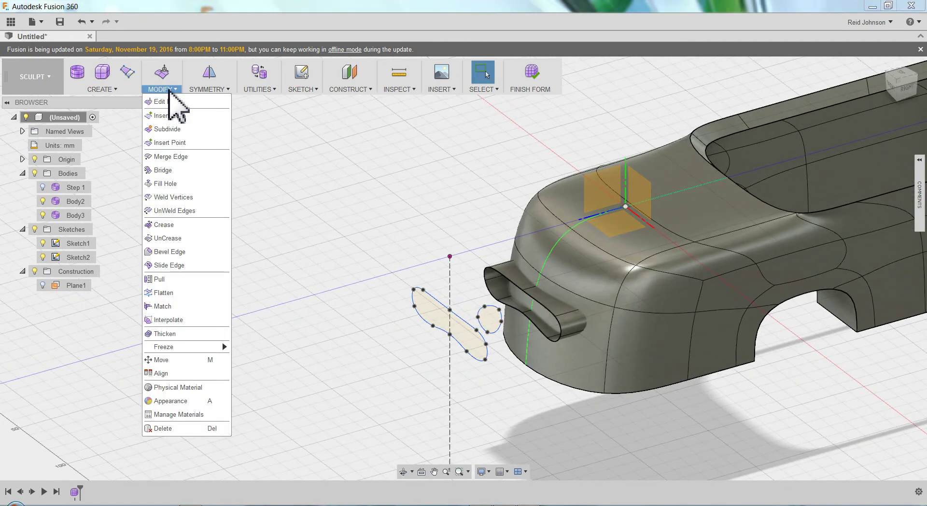
{"action": "left_click", "coordinate": [103, 90]}
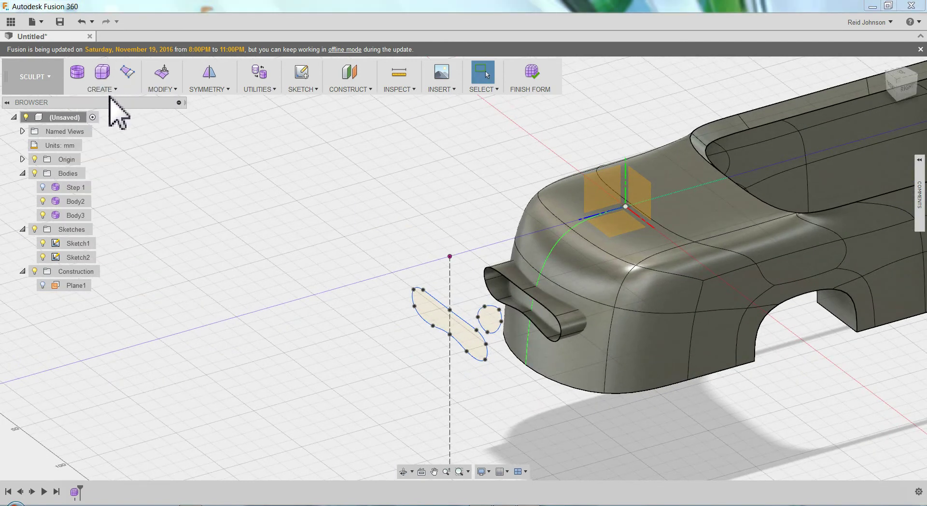
{"action": "left_click", "coordinate": [103, 90]}
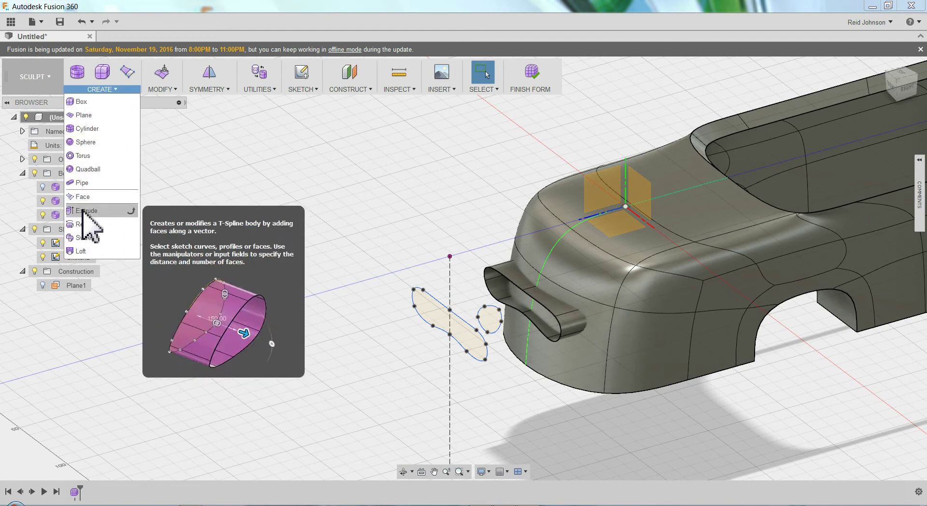
{"action": "left_click", "coordinate": [94, 212]}
{"action": "left_click", "coordinate": [486, 321]}
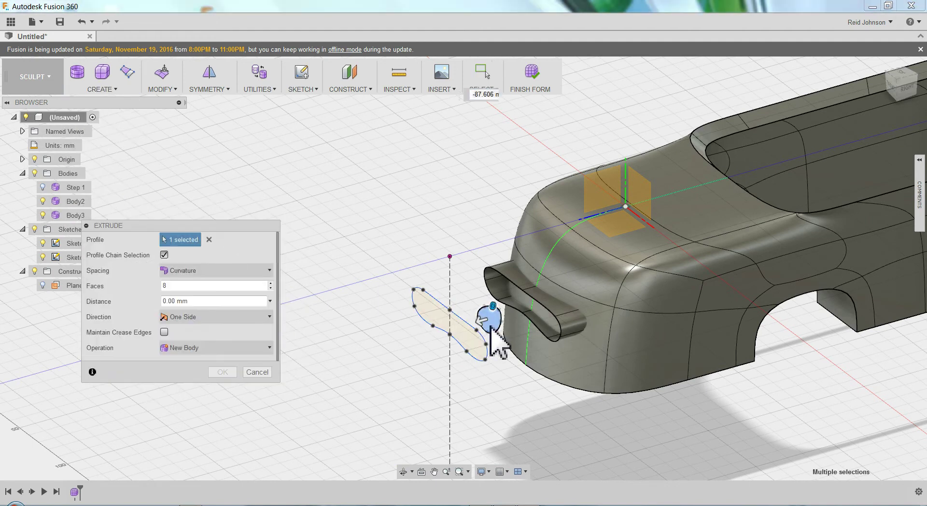
{"action": "left_click_drag", "start_coordinate": [492, 309], "coordinate": [650, 275]}
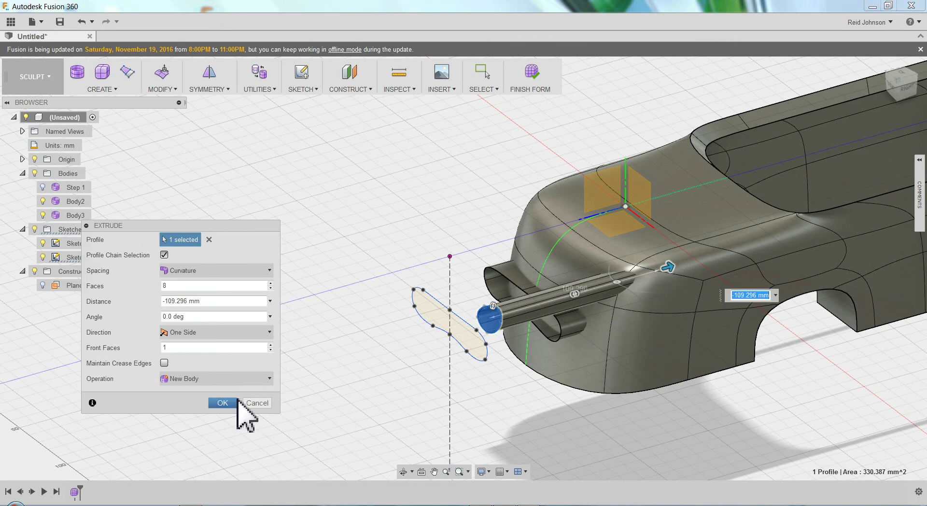
{"action": "left_click", "coordinate": [223, 403]}
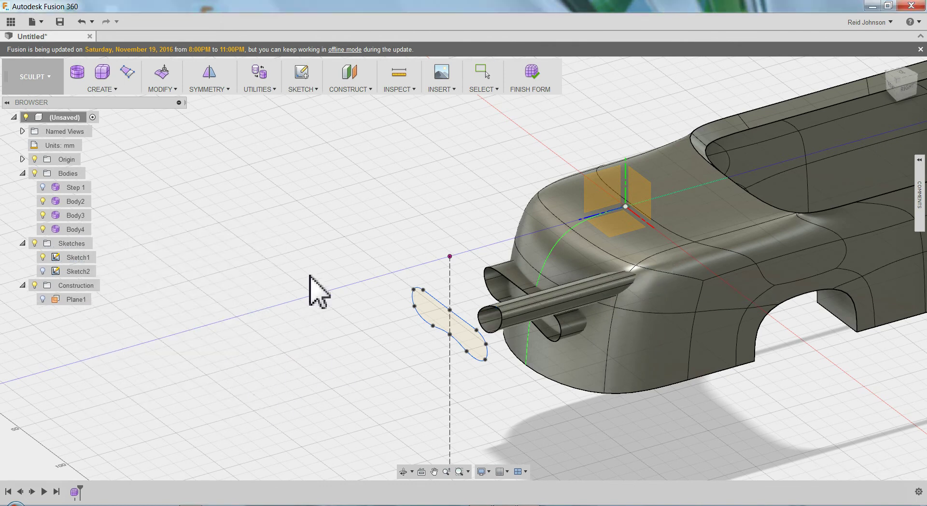
- Select the front edge loop of the oval tube and move it back toward the nose with Edit Form
{"action": "right_click", "coordinate": [312, 272]}
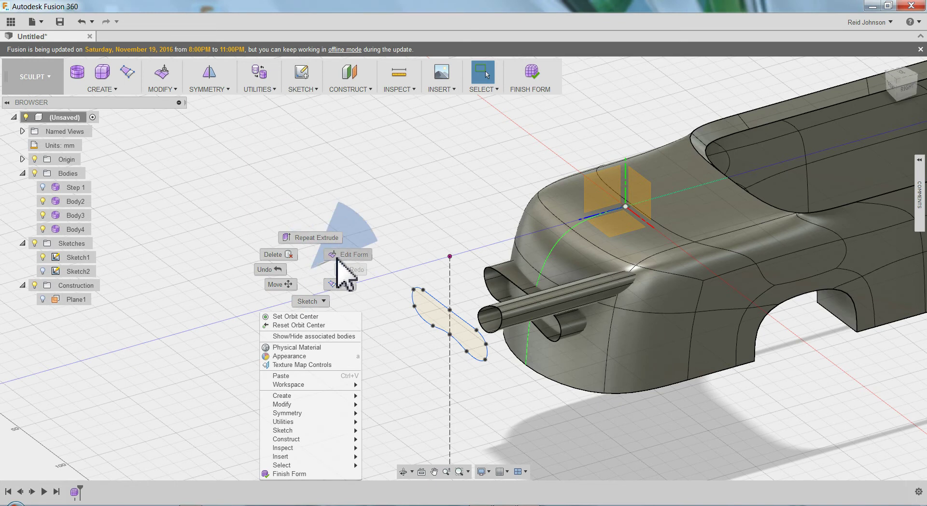
{"action": "left_click", "coordinate": [338, 259]}
{"action": "scroll", "coordinate": [504, 328], "scroll_direction": "up", "scroll_amount": 3}
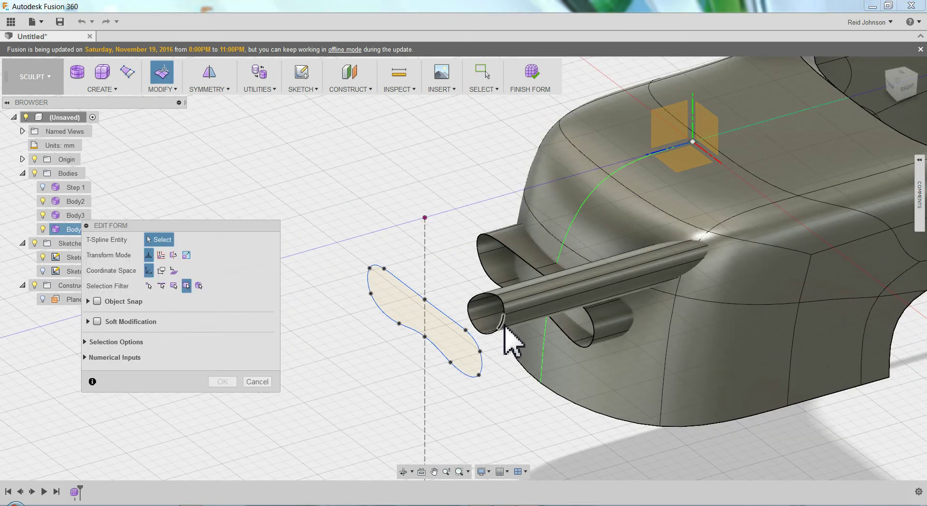
{"action": "double_click", "coordinate": [504, 331]}
{"action": "left_click_drag", "start_coordinate": [467, 321], "coordinate": [600, 299]}
{"action": "left_click", "coordinate": [220, 383]}
- Mirror-duplicate the oval tube body across the car's vertical centre plane, with Weld on and a 0.01 mm weld tolerance
{"action": "middle_click_drag", "start_coordinate": [368, 409], "coordinate": [695, 333], "text": "shift"}
{"action": "left_click", "coordinate": [208, 89]}
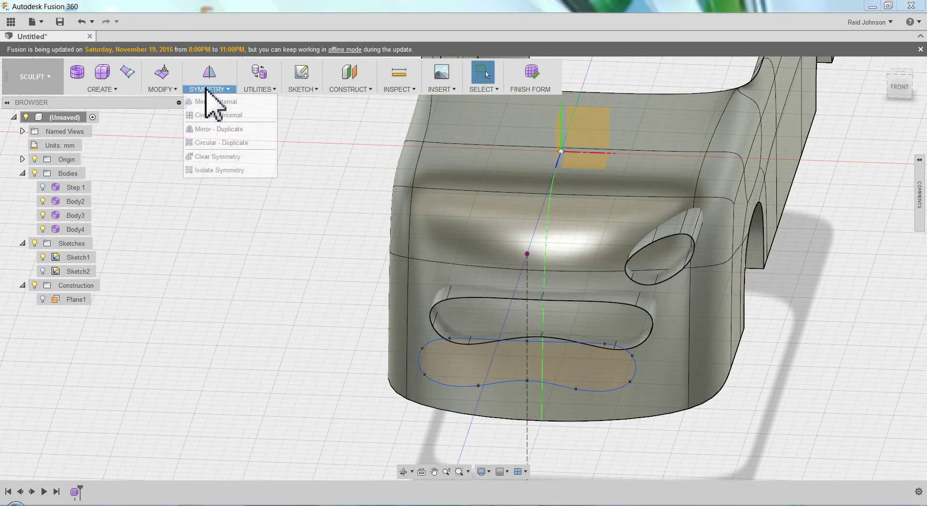
{"action": "left_click", "coordinate": [222, 129]}
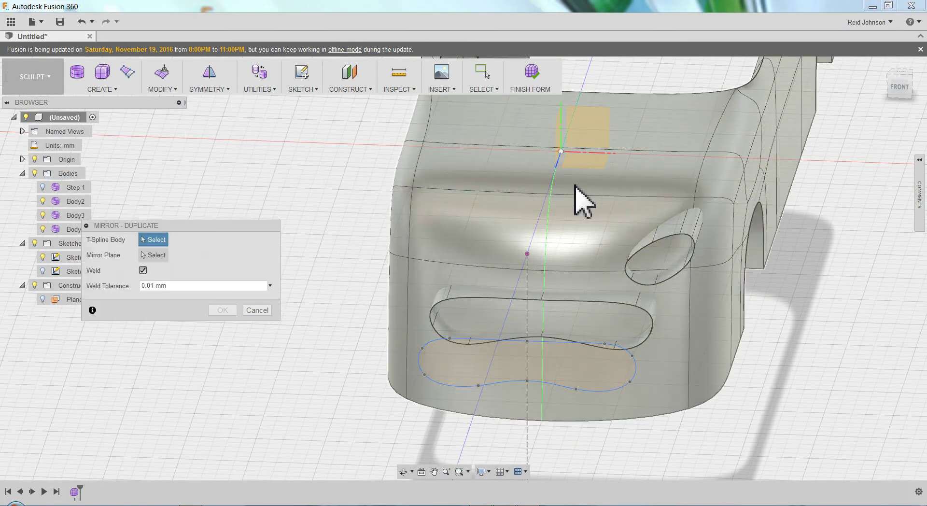
{"action": "left_click", "coordinate": [633, 239]}
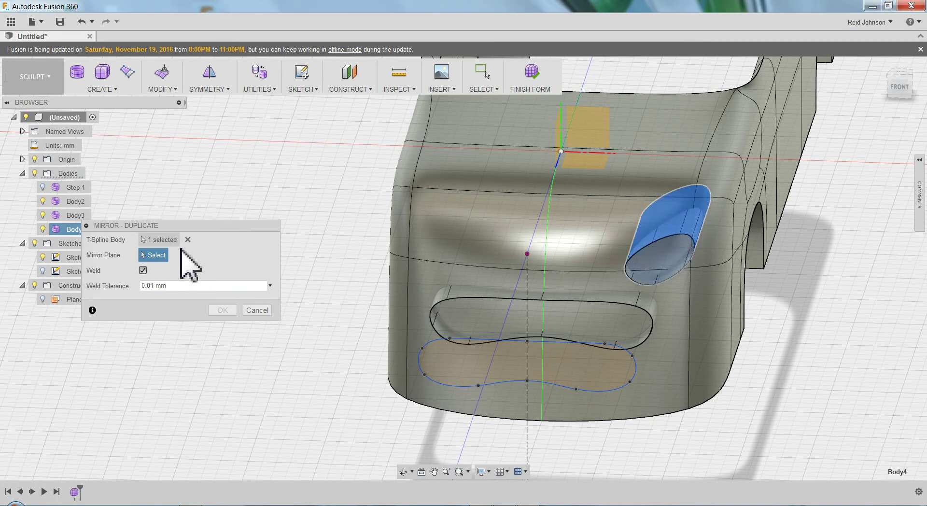
{"action": "scroll", "coordinate": [523, 378], "scroll_direction": "down", "scroll_amount": 6}
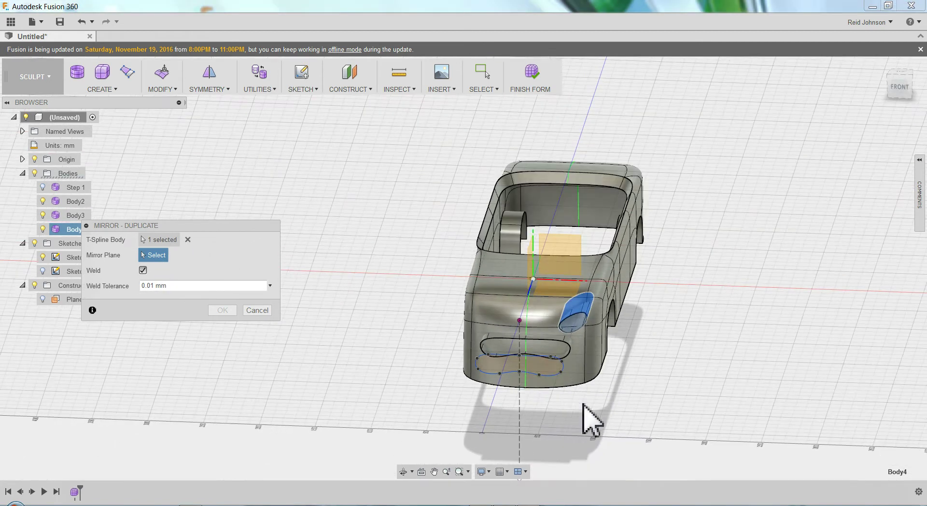
{"action": "middle_click_drag", "start_coordinate": [589, 406], "coordinate": [548, 367], "text": "shift"}
{"action": "left_click", "coordinate": [543, 235]}
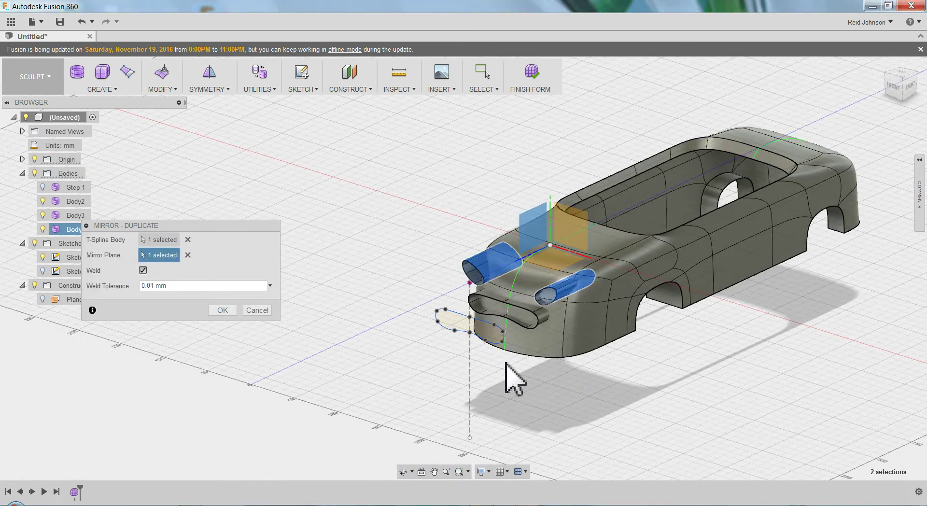
{"action": "scroll", "coordinate": [507, 376], "scroll_direction": "up", "scroll_amount": 3}
{"action": "left_click", "coordinate": [222, 310]}
- Hide the front opening sketch and finish the form
{"action": "middle_click_drag", "start_coordinate": [337, 356], "coordinate": [436, 358], "text": "shift"}
{"action": "left_click", "coordinate": [436, 359]}
{"action": "scroll", "coordinate": [441, 378], "scroll_direction": "up", "scroll_amount": 2}
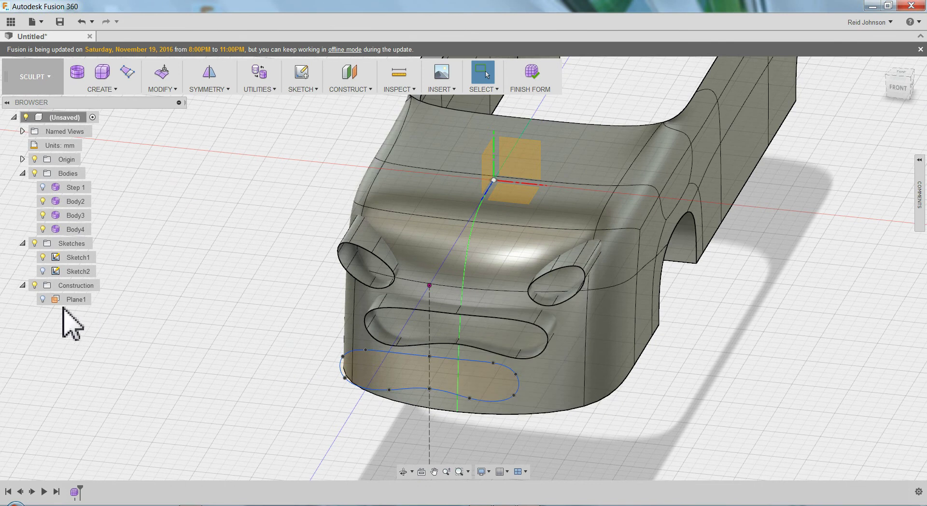
{"action": "left_click", "coordinate": [42, 259]}
{"action": "left_click", "coordinate": [190, 347]}
{"action": "scroll", "coordinate": [203, 351], "scroll_direction": "down", "scroll_amount": 8}
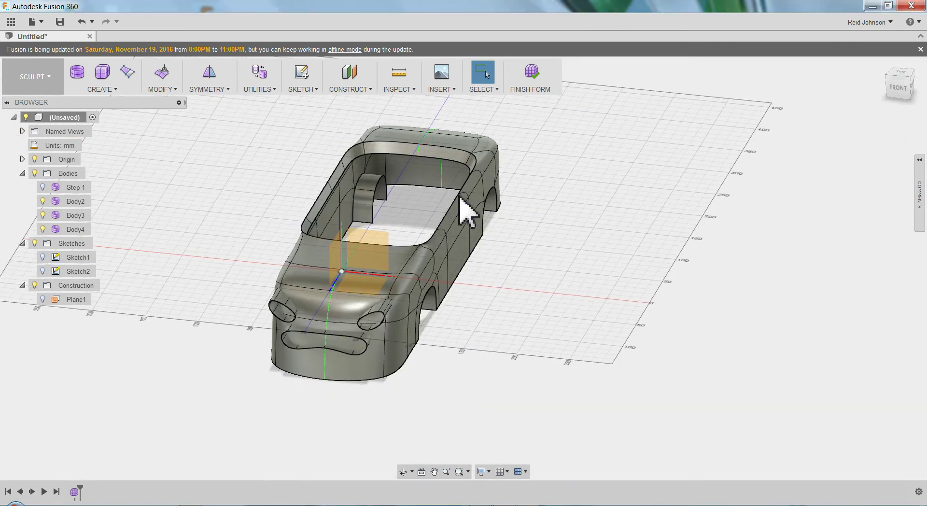
{"action": "left_click", "coordinate": [530, 77]}
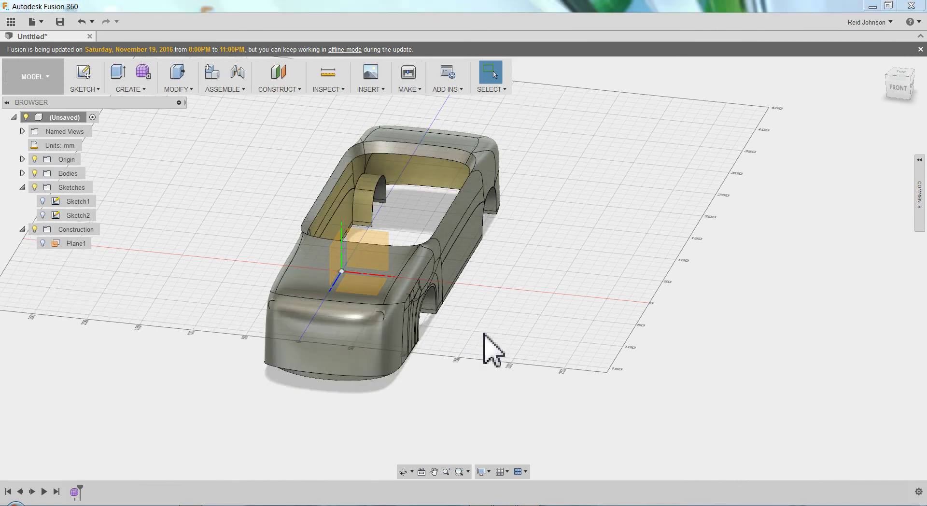
- List the converted bodies and hide the Step 1 body so the nose and its three tubes are exposed
{"action": "mouse_move", "coordinate": [484, 333]}
{"action": "middle_mouse_down", "text": "shift"}
{"action": "mouse_move", "coordinate": [507, 342]}
{"action": "mouse_move", "coordinate": [542, 338]}
{"action": "mouse_move", "coordinate": [486, 334]}
{"action": "middle_mouse_up", "text": "shift"}
{"action": "scroll", "coordinate": [482, 328], "scroll_direction": "up", "scroll_amount": 3}
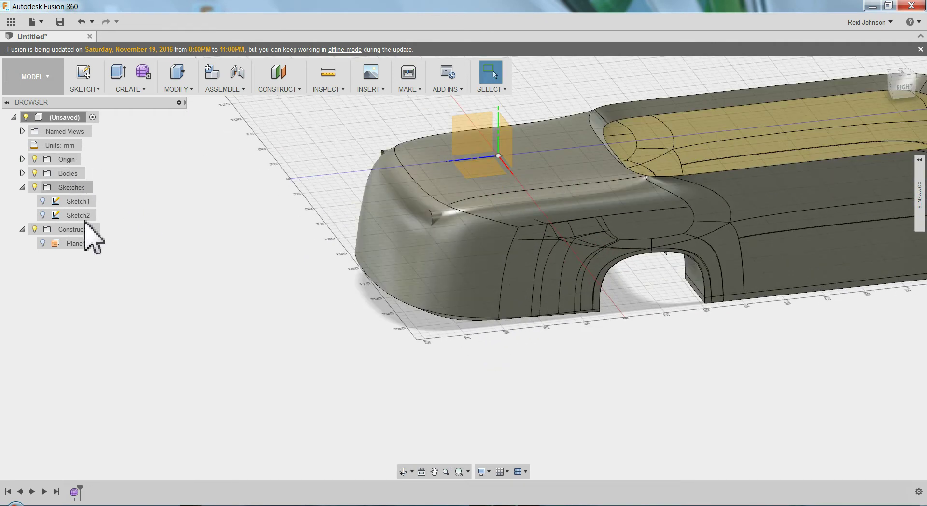
{"action": "left_click", "coordinate": [22, 173]}
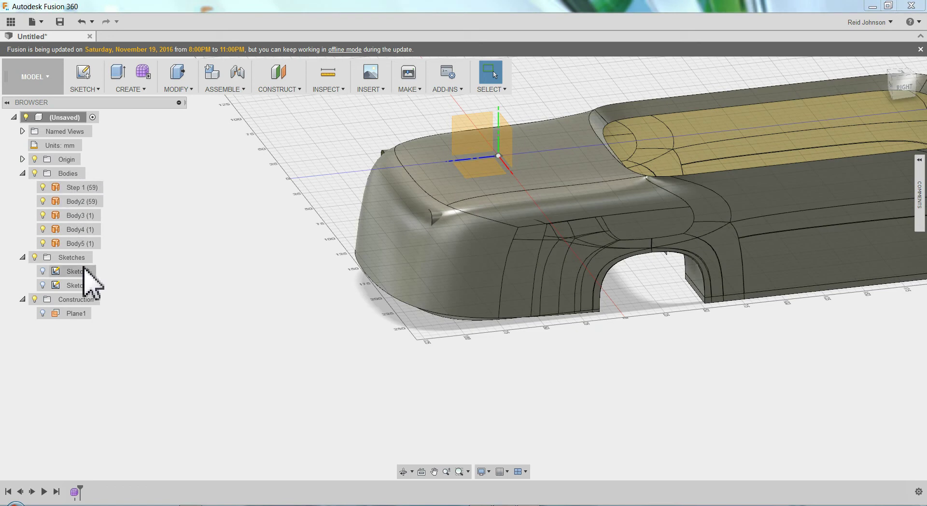
{"action": "left_click", "coordinate": [42, 187]}
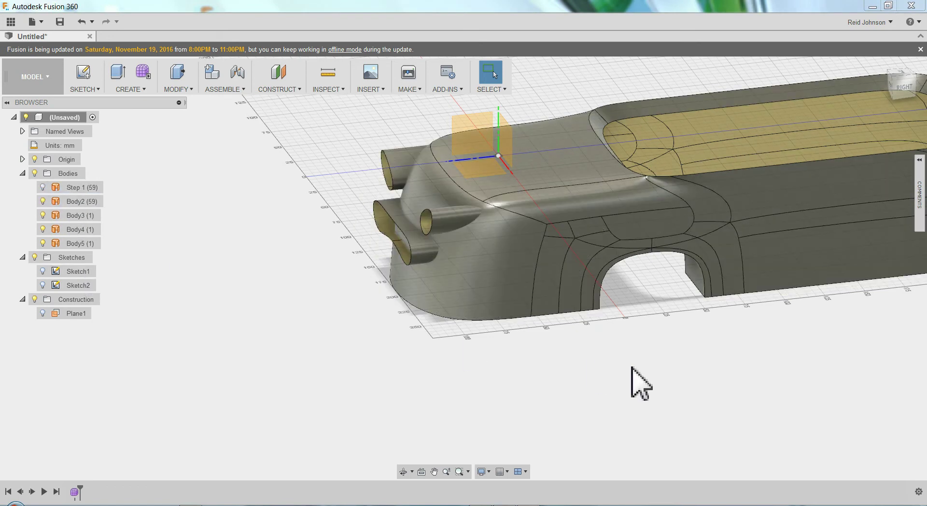
{"action": "middle_click_drag", "start_coordinate": [626, 382], "coordinate": [668, 384], "text": "shift"}
{"action": "middle_click_drag", "start_coordinate": [534, 352], "coordinate": [632, 287]}
{"action": "scroll", "coordinate": [555, 309], "scroll_direction": "up", "scroll_amount": 2}
{"action": "middle_click_drag", "start_coordinate": [539, 302], "coordinate": [558, 355]}
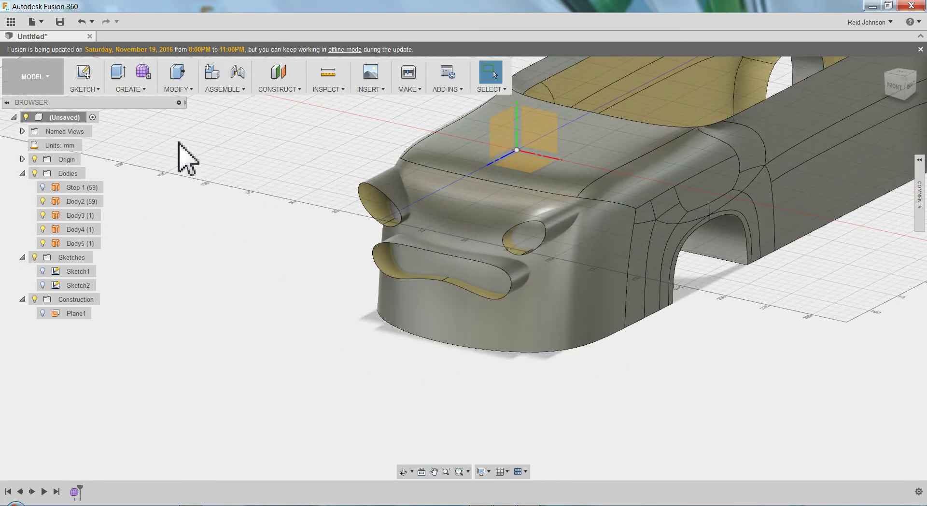
- In the Patch workspace, split the nose's front face with the wide front opening tube, using Split with Surface without extending the splitting tool
{"action": "left_click", "coordinate": [49, 86]}
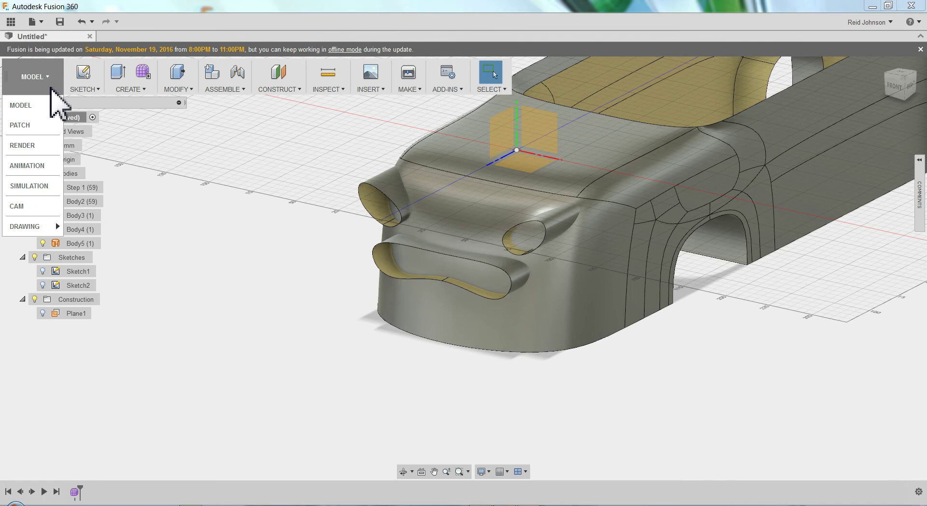
{"action": "left_click", "coordinate": [44, 124]}
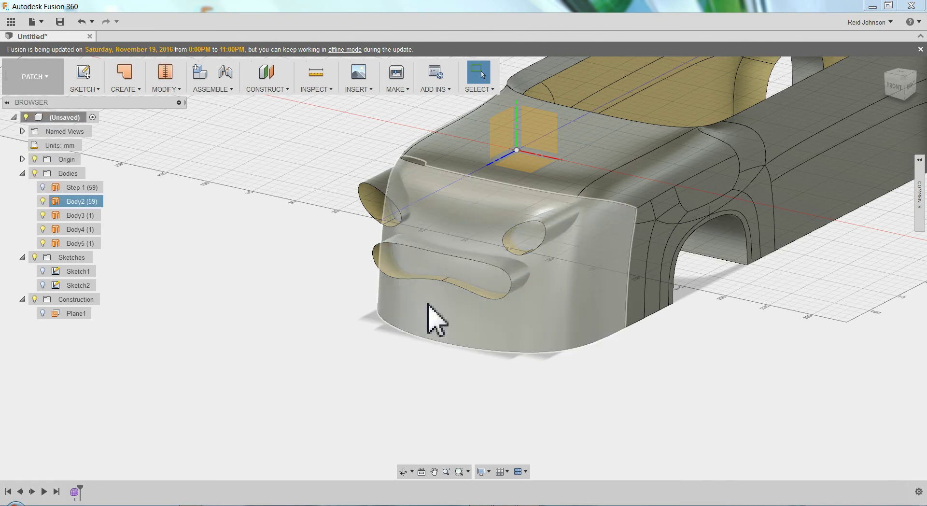
{"action": "scroll", "coordinate": [427, 304], "scroll_direction": "up", "scroll_amount": 3}
{"action": "left_click", "coordinate": [165, 90]}
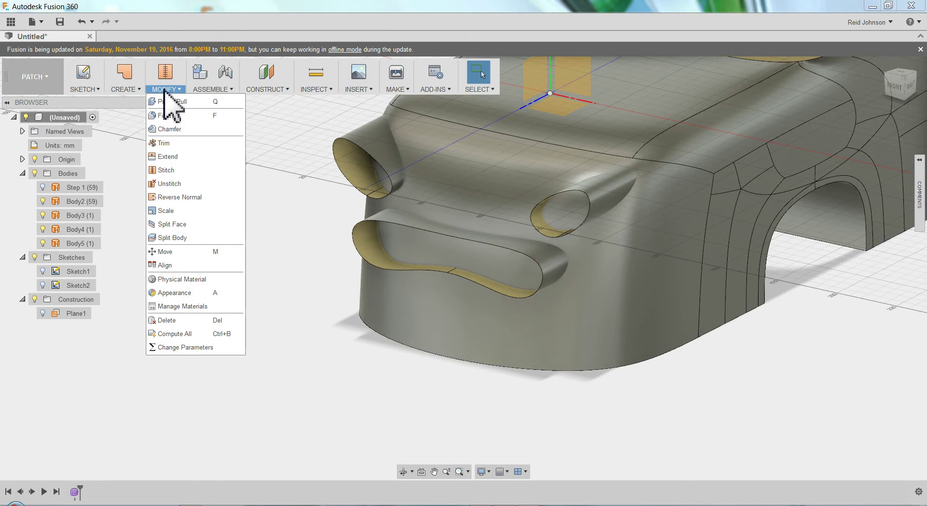
{"action": "left_click", "coordinate": [170, 225]}
{"action": "left_click", "coordinate": [479, 314]}
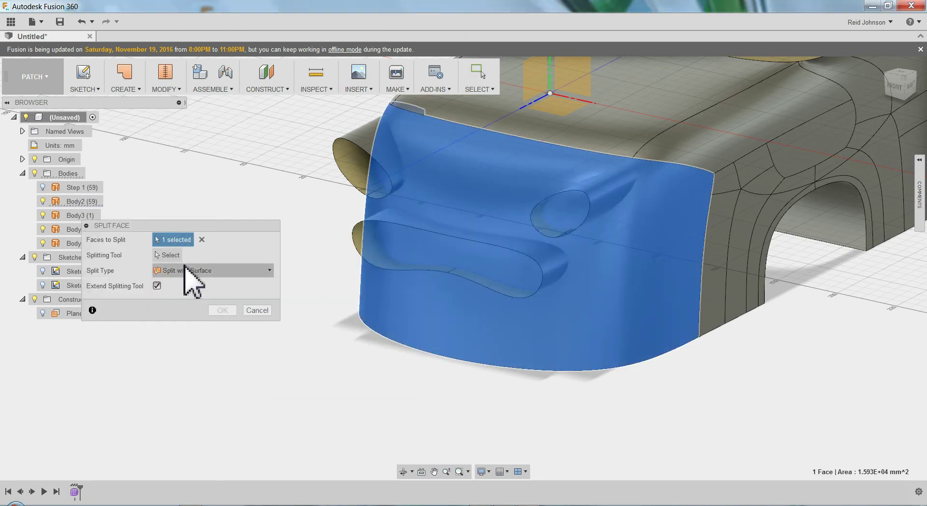
{"action": "left_click", "coordinate": [168, 255]}
{"action": "left_click", "coordinate": [377, 269]}
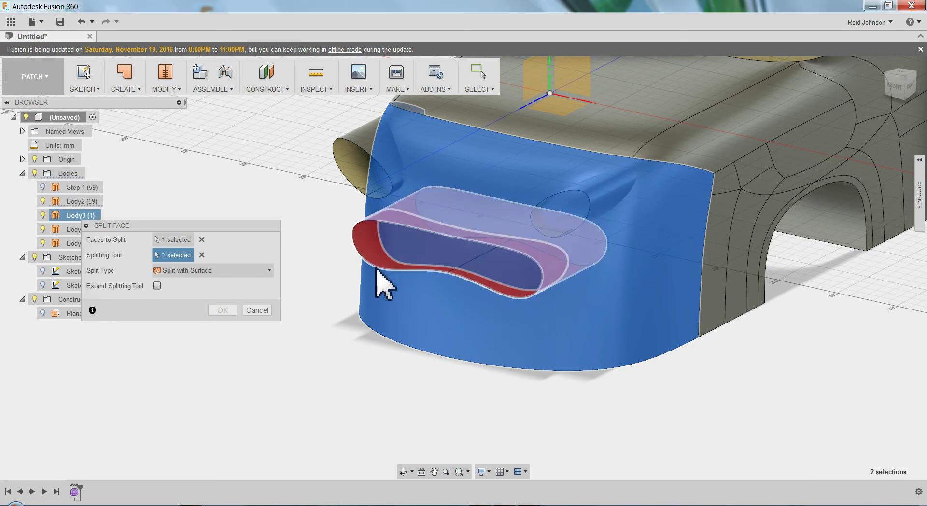
{"action": "left_click", "coordinate": [222, 311]}
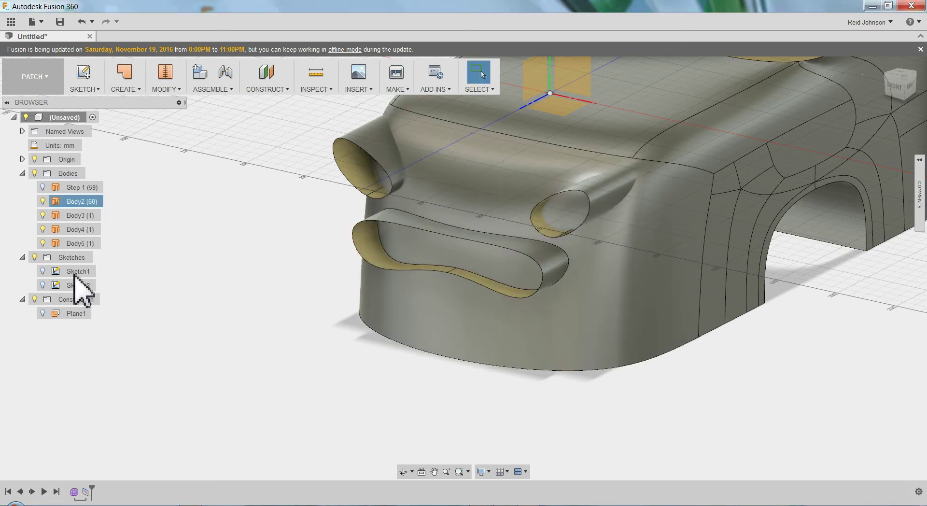
- Hide the wide front opening tube and offset the split face inward with Press Pull to recess it into the nose
{"action": "left_click", "coordinate": [43, 205]}
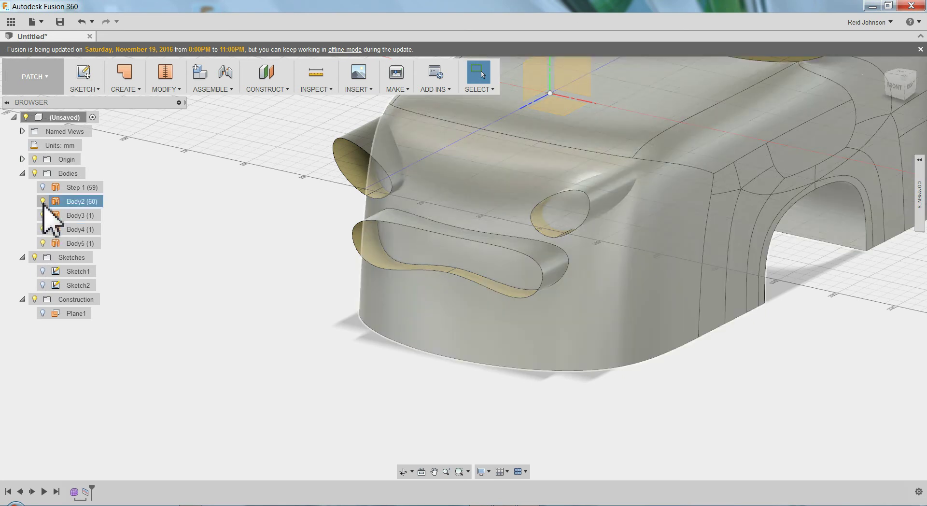
{"action": "left_click", "coordinate": [42, 215]}
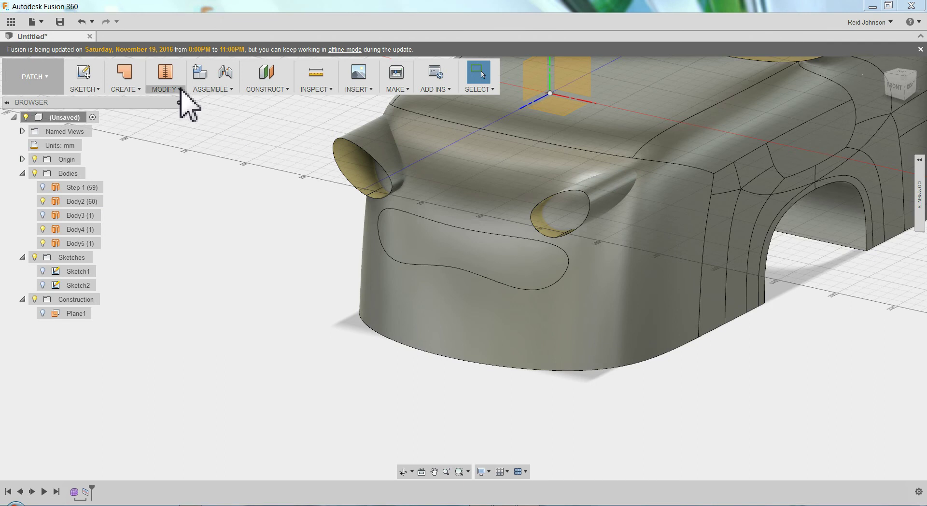
{"action": "left_click", "coordinate": [176, 87]}
{"action": "left_click", "coordinate": [213, 120]}
{"action": "left_click", "coordinate": [419, 241]}
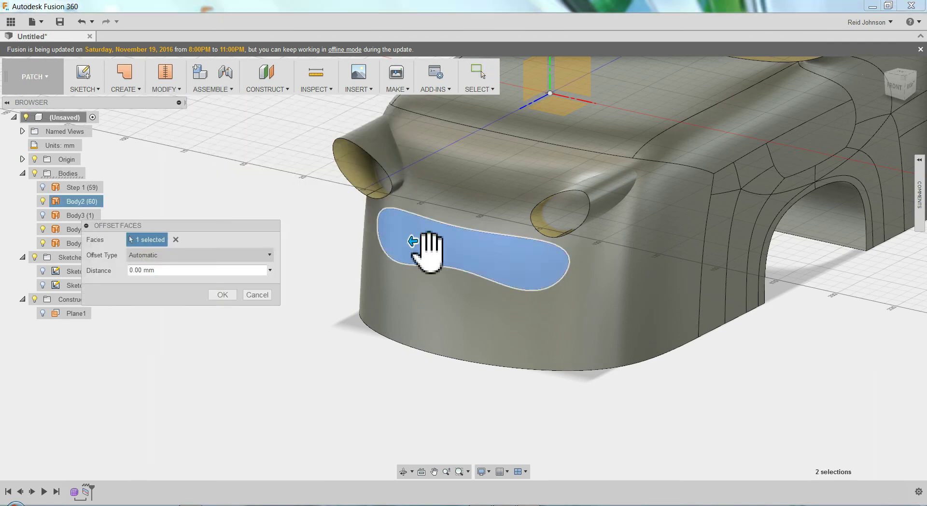
{"action": "mouse_move", "coordinate": [416, 240]}
{"action": "left_mouse_down"}
{"action": "mouse_move", "coordinate": [424, 250]}
{"action": "mouse_move", "coordinate": [423, 240]}
{"action": "left_mouse_up"}
{"action": "left_click", "coordinate": [223, 294]}
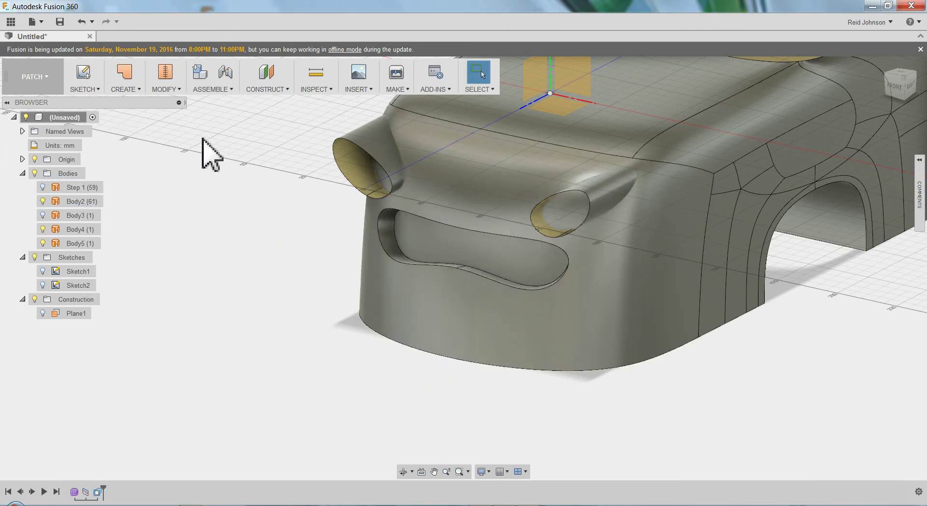
{"action": "left_click", "coordinate": [384, 272]}
{"action": "scroll", "coordinate": [428, 241], "scroll_direction": "up", "scroll_amount": 5}
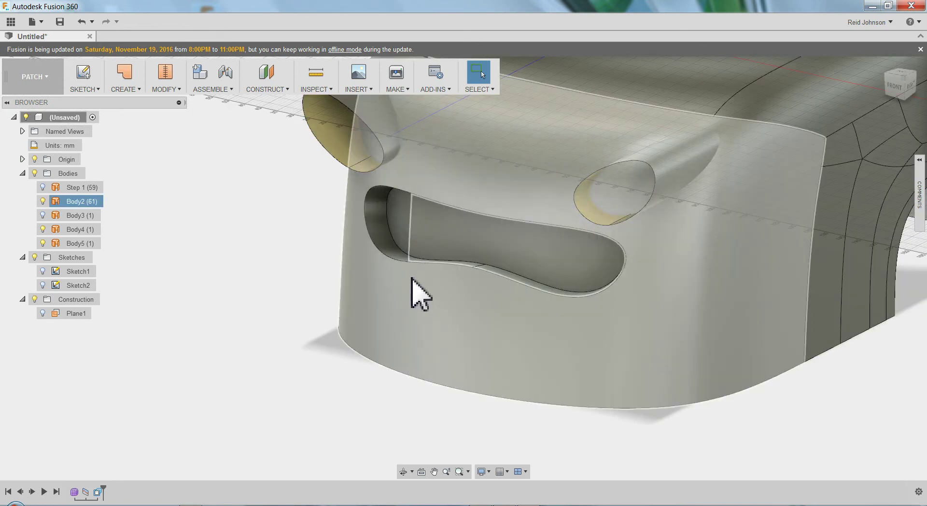
{"action": "scroll", "coordinate": [414, 280], "scroll_direction": "up", "scroll_amount": 2}
{"action": "left_click", "coordinate": [194, 104]}
{"action": "left_click", "coordinate": [172, 89]}
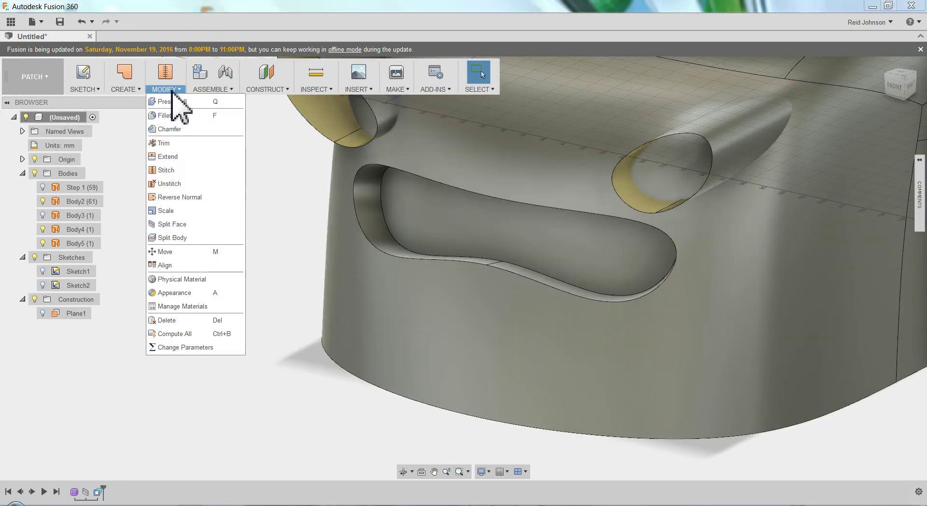
{"action": "left_click", "coordinate": [165, 170]}
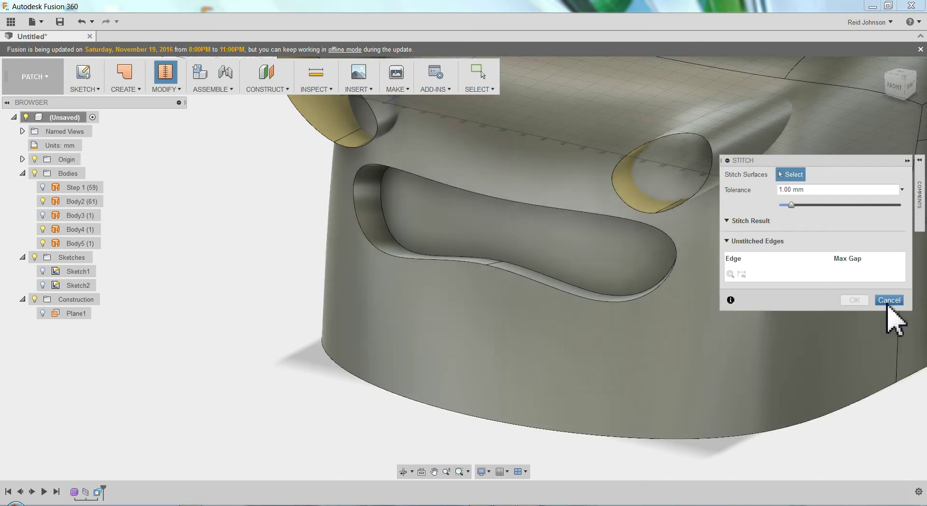
{"action": "left_click", "coordinate": [889, 300]}
{"action": "scroll", "coordinate": [642, 290], "scroll_direction": "down", "scroll_amount": 2}
{"action": "scroll", "coordinate": [636, 284], "scroll_direction": "down", "scroll_amount": 3}
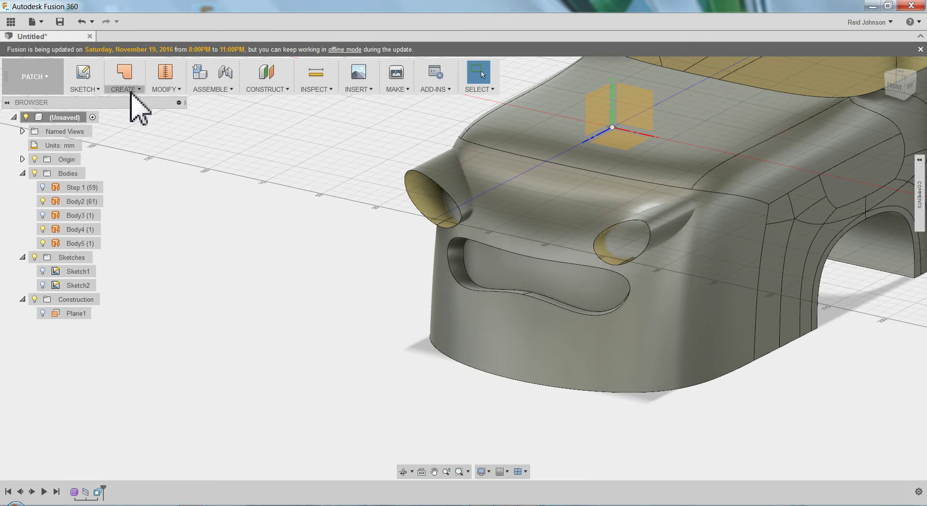
- Trim away the portions of both headlight tubes protruding in front of the nose, using the car body as the trim tool
{"action": "left_click", "coordinate": [159, 89]}
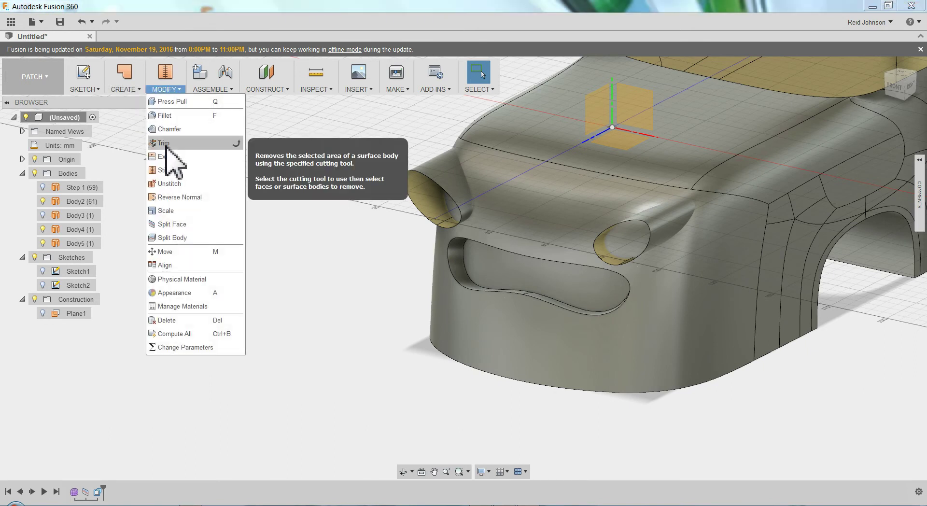
{"action": "left_click", "coordinate": [166, 143]}
{"action": "left_click", "coordinate": [553, 216]}
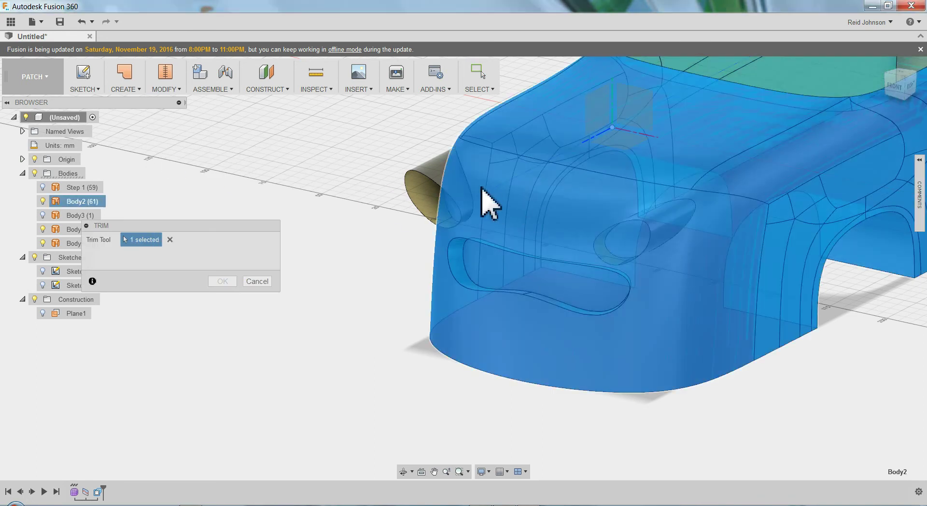
{"action": "left_click", "coordinate": [440, 176]}
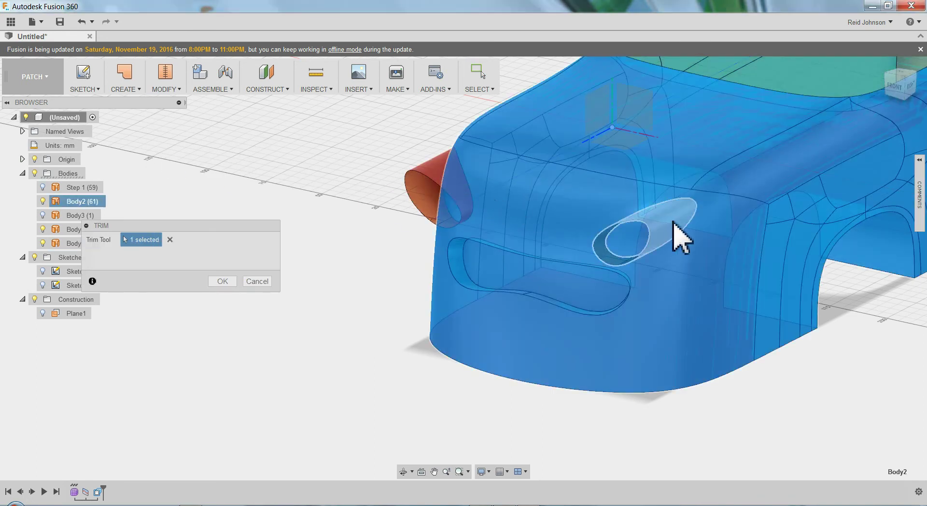
{"action": "left_click", "coordinate": [674, 224]}
{"action": "left_click", "coordinate": [223, 281]}
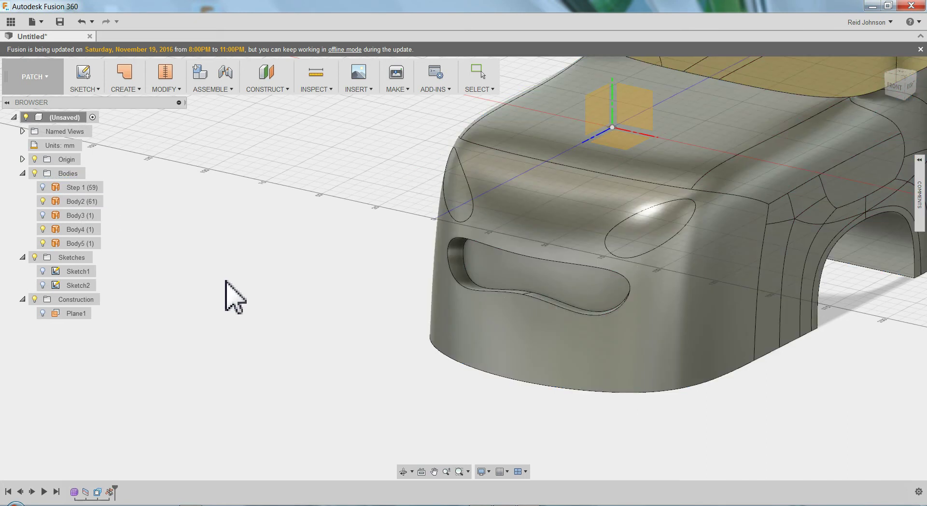
{"action": "middle_click_drag", "start_coordinate": [765, 357], "coordinate": [627, 236], "text": "shift"}
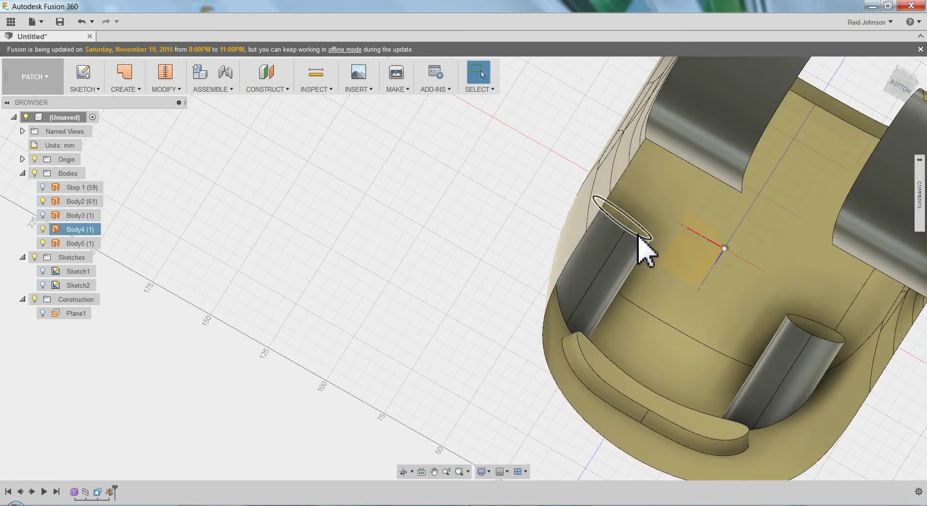
{"action": "left_click", "coordinate": [637, 235]}
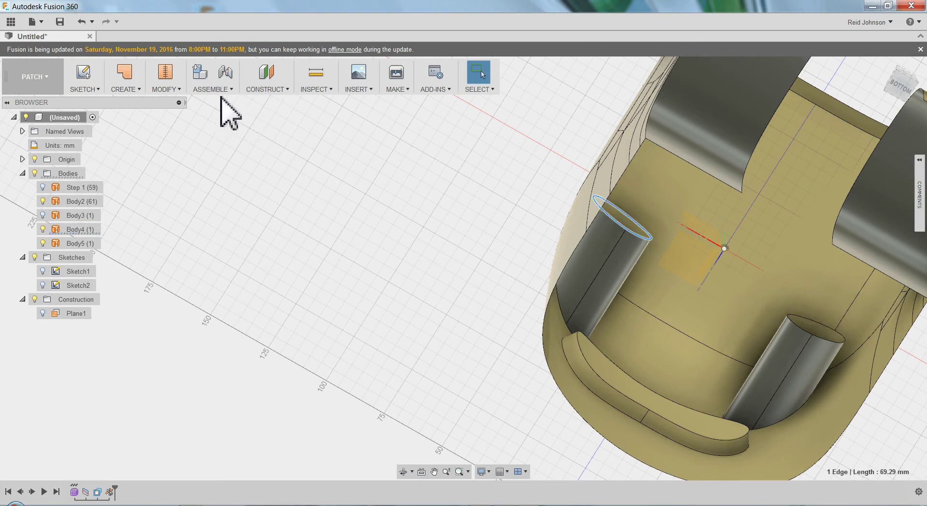
{"action": "left_click", "coordinate": [181, 90]}
{"action": "left_click", "coordinate": [189, 98]}
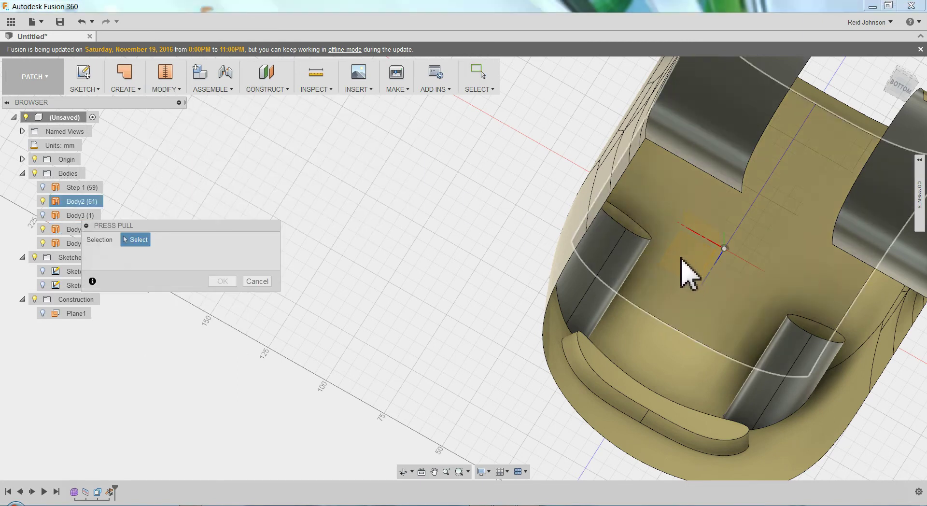
{"action": "left_click", "coordinate": [640, 237]}
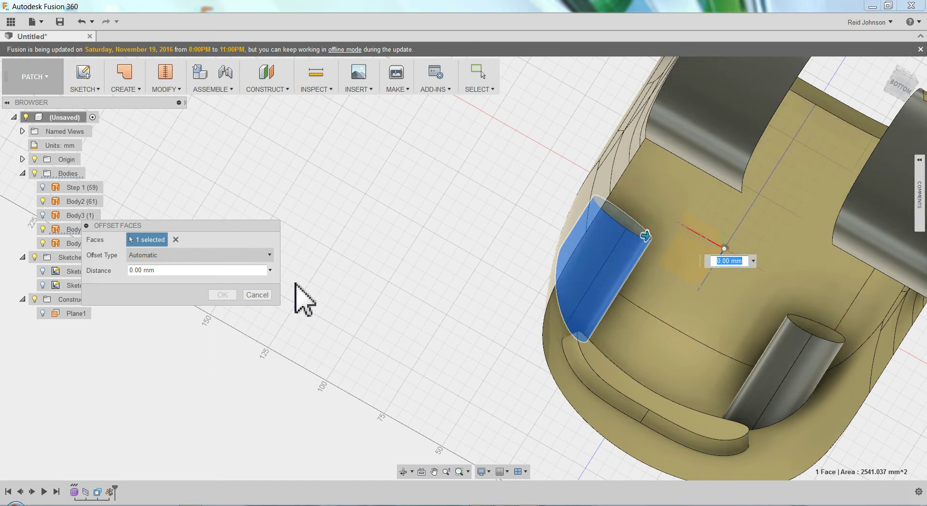
{"action": "left_click", "coordinate": [259, 296]}
- Close the open inner end of the headlight tube on the car's left side with a Tangent patch as a new body
{"action": "middle_click_drag", "start_coordinate": [530, 328], "coordinate": [536, 324]}
{"action": "middle_click_drag", "start_coordinate": [568, 322], "coordinate": [541, 320], "text": "shift"}
{"action": "middle_click_drag", "start_coordinate": [555, 278], "coordinate": [491, 364]}
{"action": "scroll", "coordinate": [511, 314], "scroll_direction": "up", "scroll_amount": 3}
{"action": "middle_click_drag", "start_coordinate": [511, 314], "coordinate": [376, 378]}
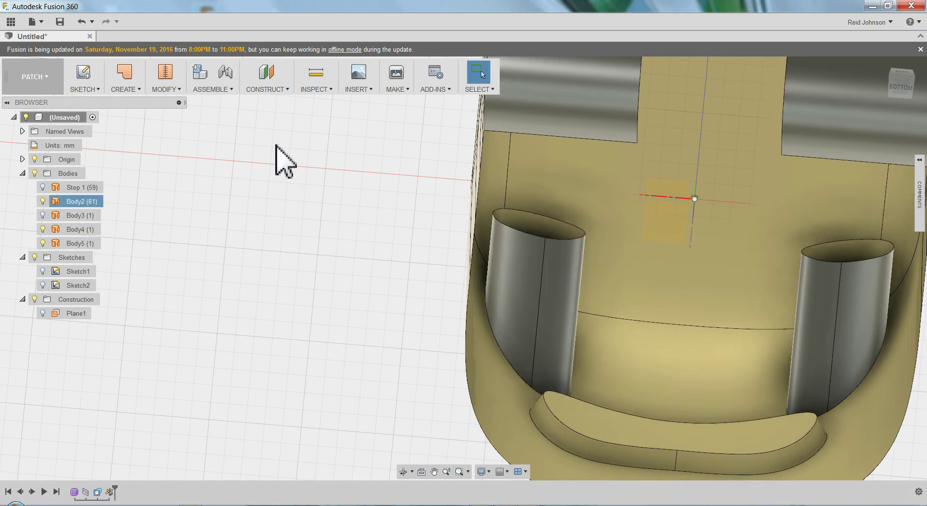
{"action": "left_click", "coordinate": [125, 82]}
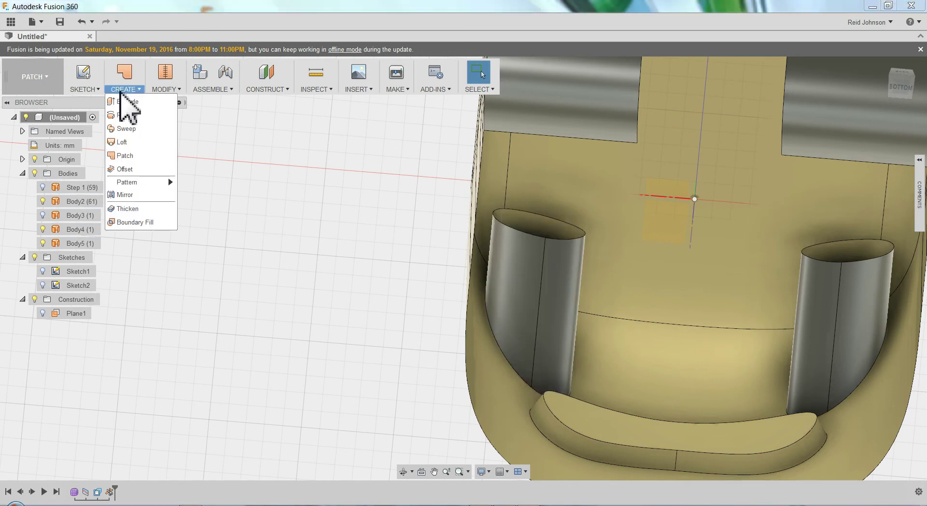
{"action": "left_click", "coordinate": [140, 145]}
{"action": "left_click", "coordinate": [572, 236]}
{"action": "left_click", "coordinate": [171, 271]}
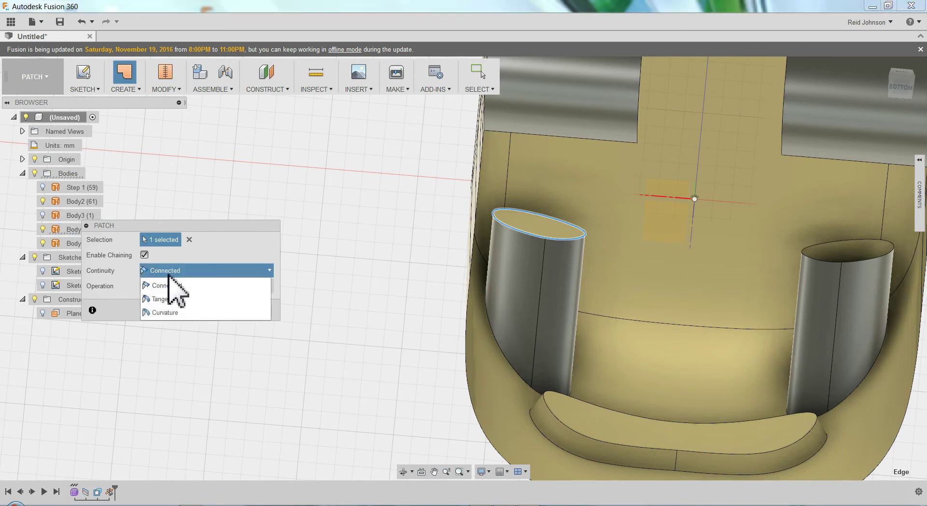
{"action": "left_click", "coordinate": [164, 298]}
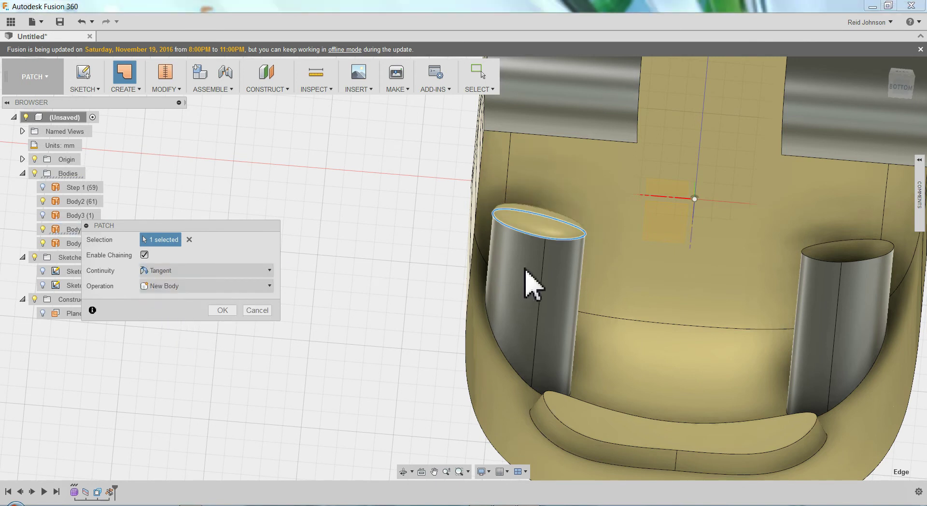
{"action": "left_click", "coordinate": [222, 310]}
{"action": "right_click", "coordinate": [358, 212]}
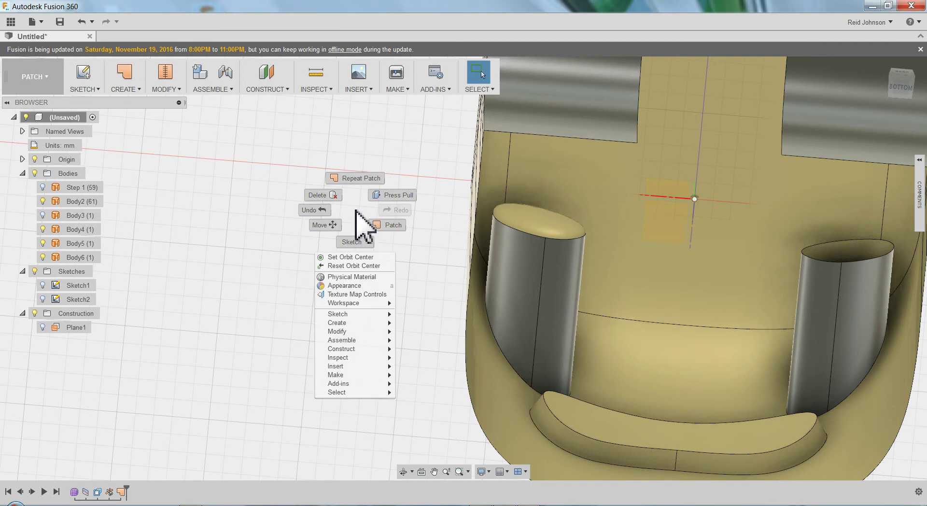
{"action": "left_click", "coordinate": [398, 195]}
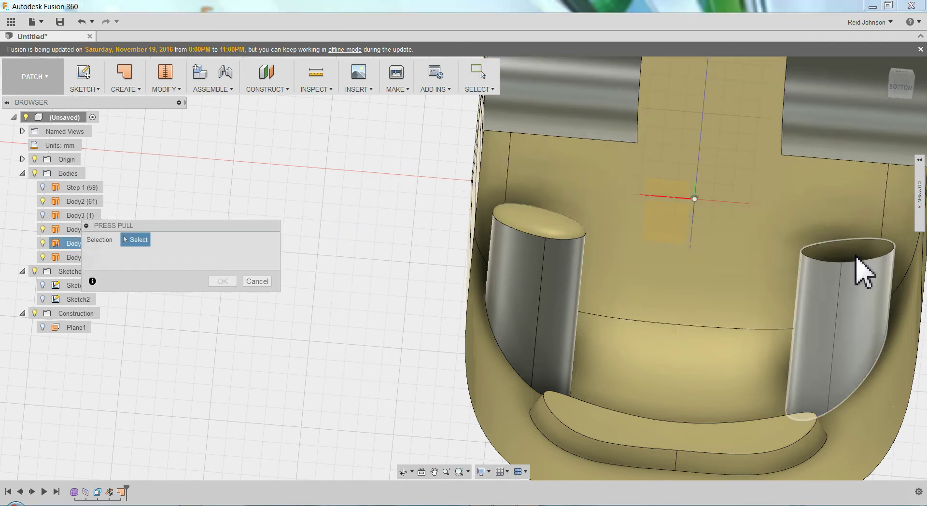
{"action": "left_click", "coordinate": [856, 263]}
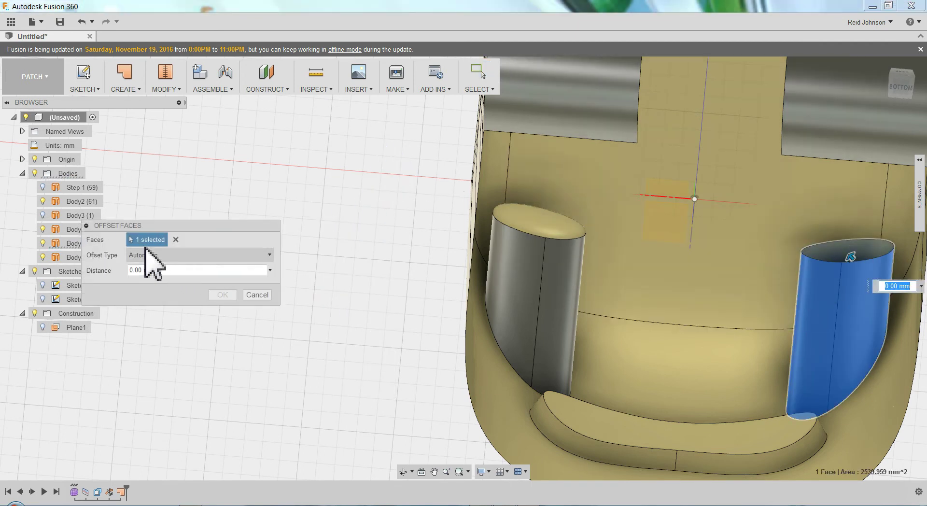
{"action": "left_click", "coordinate": [154, 256]}
{"action": "left_click", "coordinate": [198, 255]}
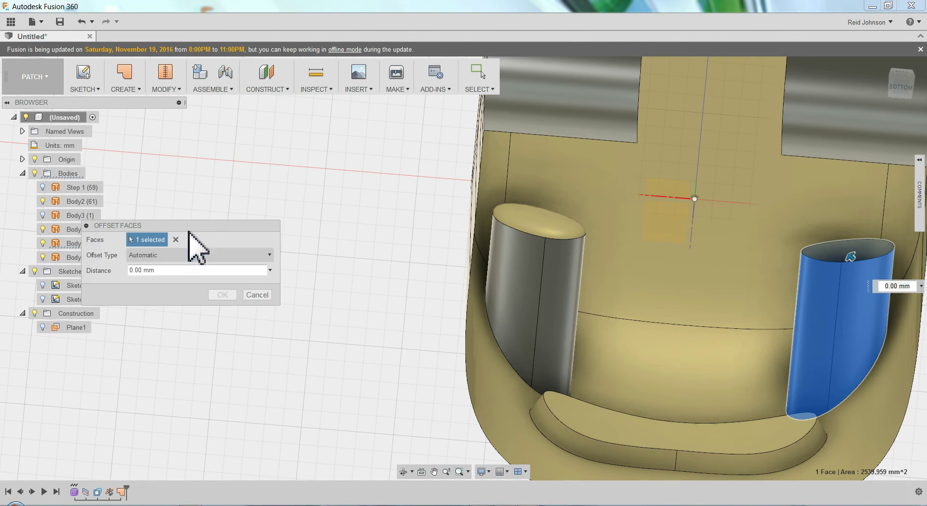
{"action": "left_click", "coordinate": [256, 294]}
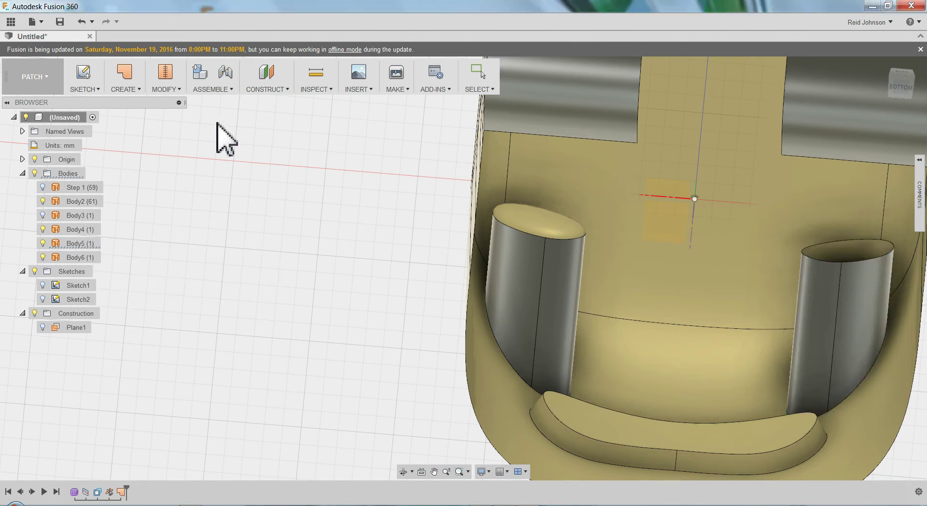
- Patch the open inner end of the other headlight tube with Tangent continuity as a new body
{"action": "left_click", "coordinate": [139, 90]}
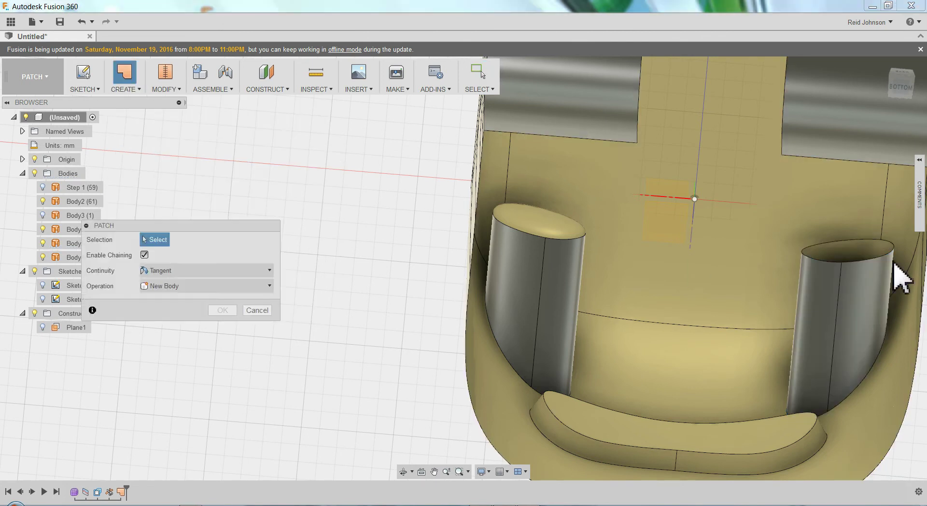
{"action": "left_click", "coordinate": [873, 261]}
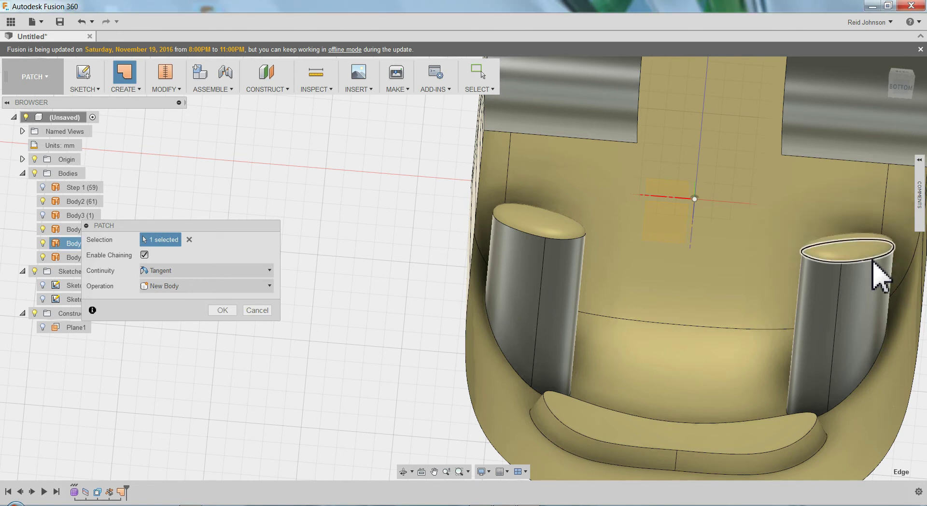
{"action": "left_click", "coordinate": [223, 311]}
- Try the Glass - Light Color (Blue) appearance on the nose's front face with Faces as the target, and undo it
{"action": "middle_click_drag", "start_coordinate": [420, 351], "coordinate": [402, 258], "text": "shift"}
{"action": "scroll", "coordinate": [464, 280], "scroll_direction": "up", "scroll_amount": 5}
{"action": "right_click", "coordinate": [203, 173]}
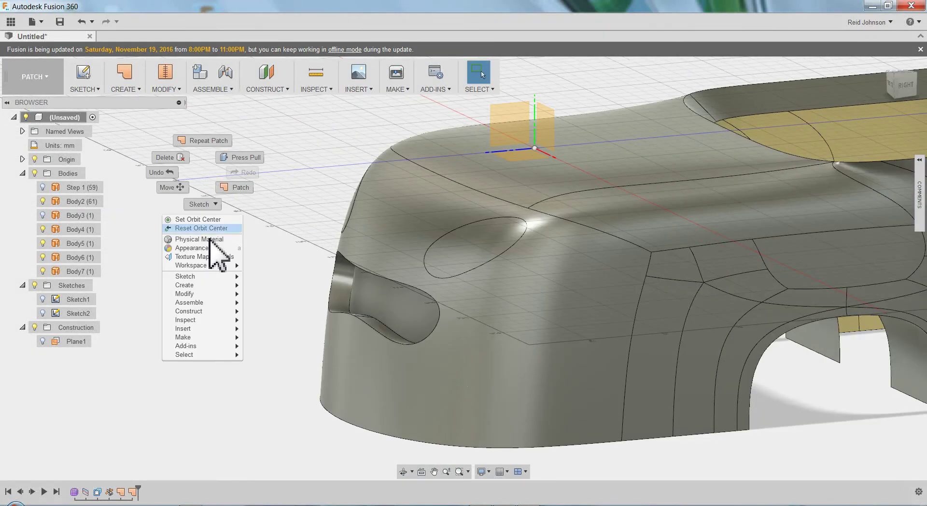
{"action": "left_click", "coordinate": [192, 248]}
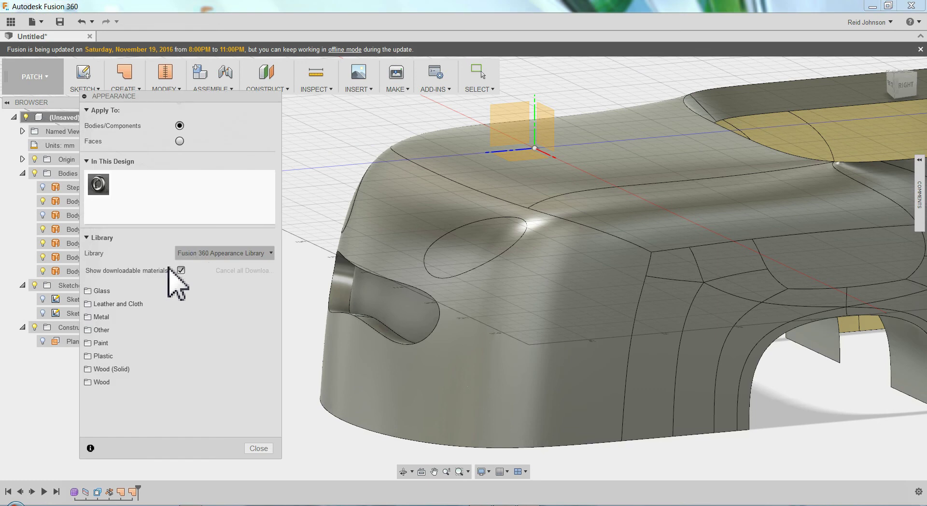
{"action": "left_click", "coordinate": [99, 291]}
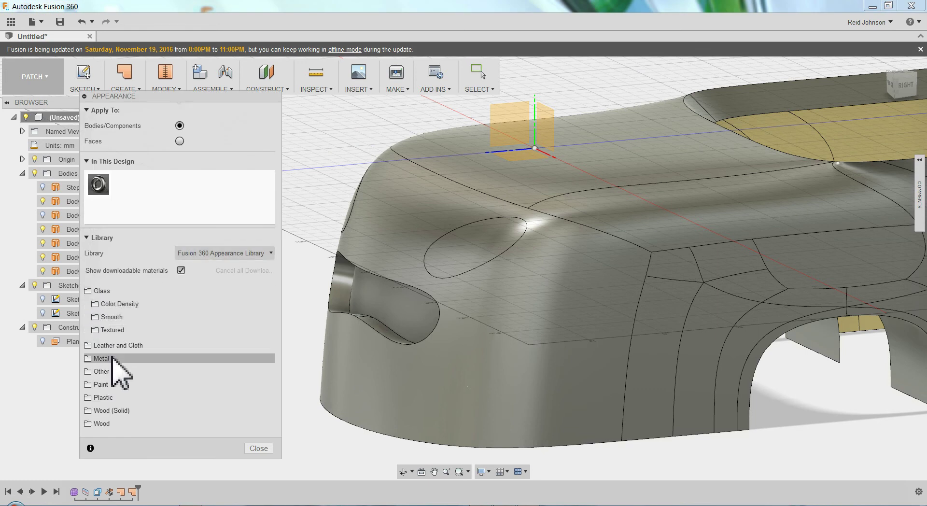
{"action": "left_click", "coordinate": [97, 304]}
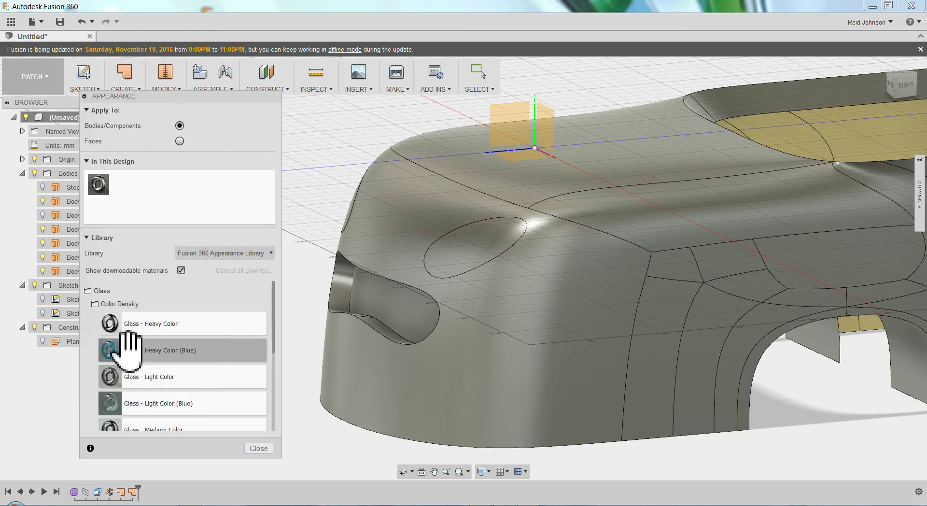
{"action": "left_click", "coordinate": [179, 140]}
{"action": "left_click_drag", "start_coordinate": [145, 401], "coordinate": [455, 322]}
{"action": "scroll", "coordinate": [458, 319], "scroll_direction": "down", "scroll_amount": 5}
{"action": "middle_click_drag", "start_coordinate": [464, 323], "coordinate": [480, 366], "text": "shift"}
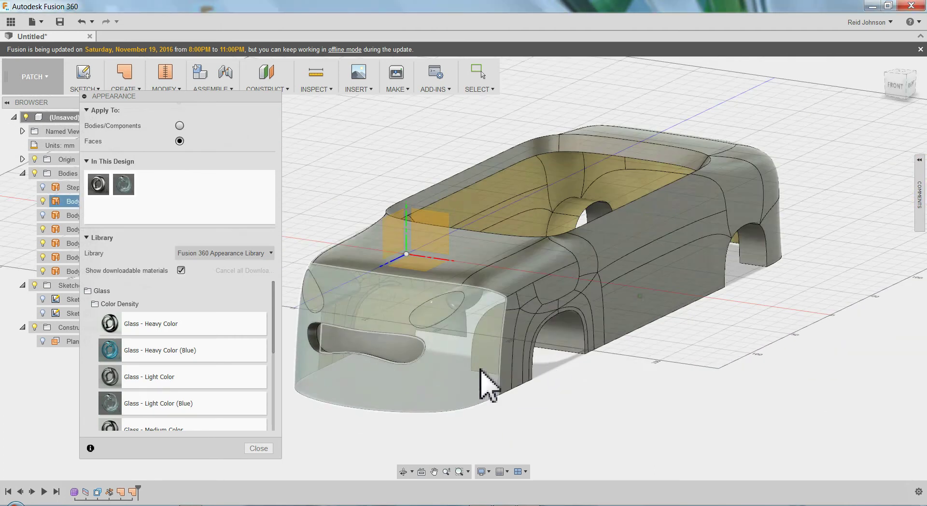
{"action": "key", "text": "Escape"}
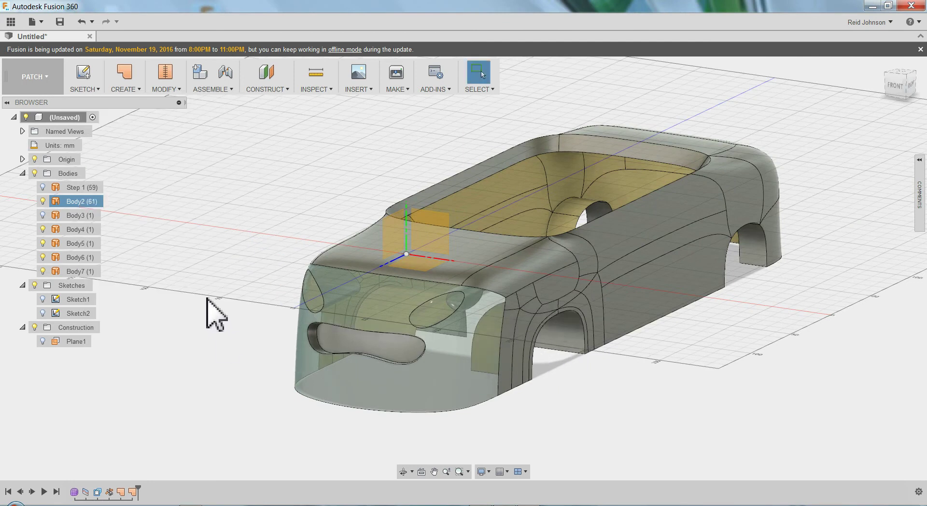
{"action": "key", "text": "ctrl+z"}
- Split the nose's front face with the headlight tube on the car's left side, using Split with Surface without extending the splitting tool
{"action": "scroll", "coordinate": [440, 309], "scroll_direction": "up", "scroll_amount": 5}
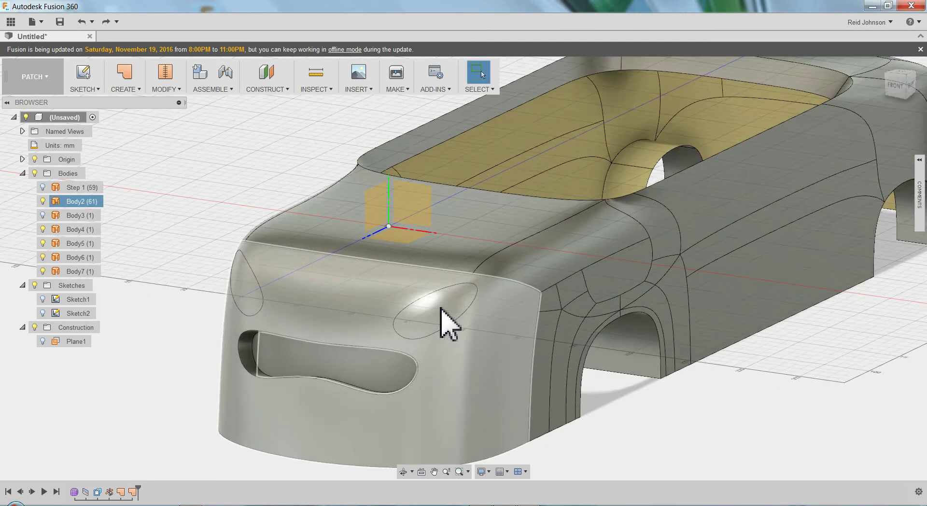
{"action": "middle_click_drag", "start_coordinate": [445, 314], "coordinate": [476, 294]}
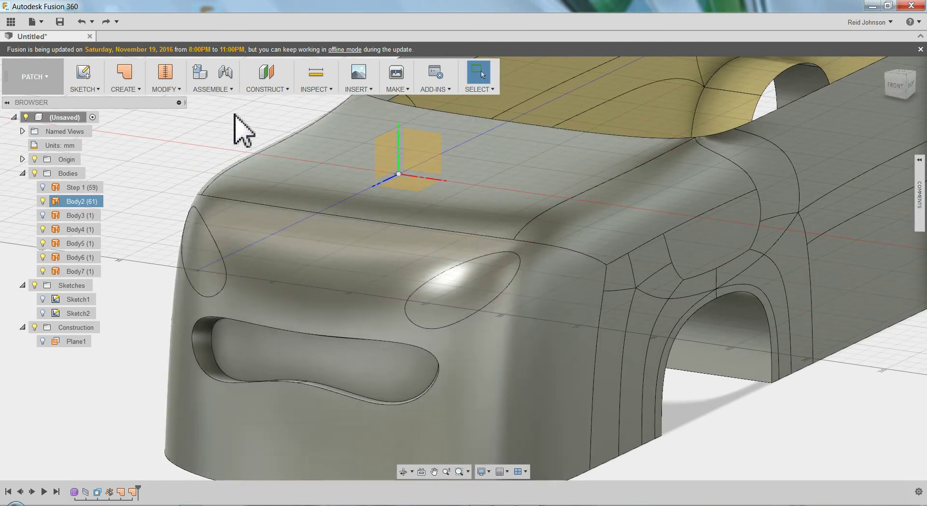
{"action": "left_click", "coordinate": [179, 90]}
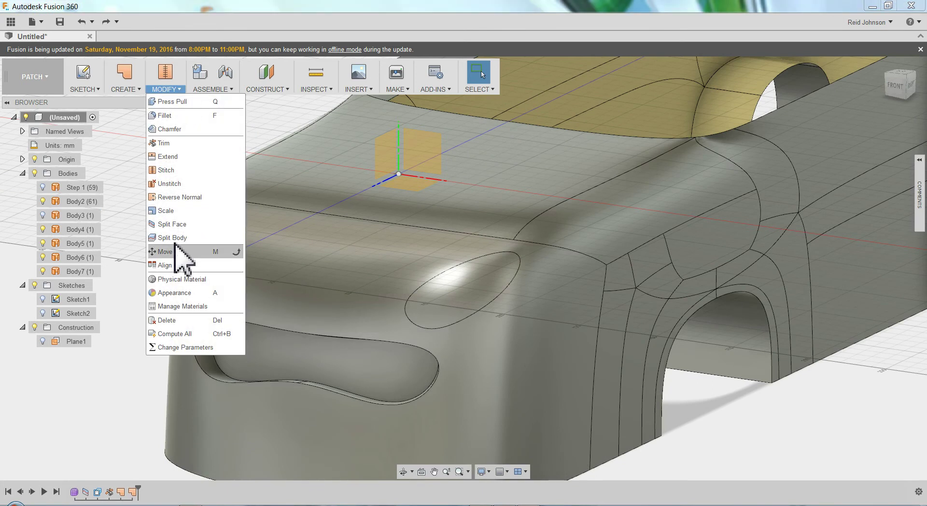
{"action": "left_click", "coordinate": [175, 225]}
{"action": "left_click", "coordinate": [357, 275]}
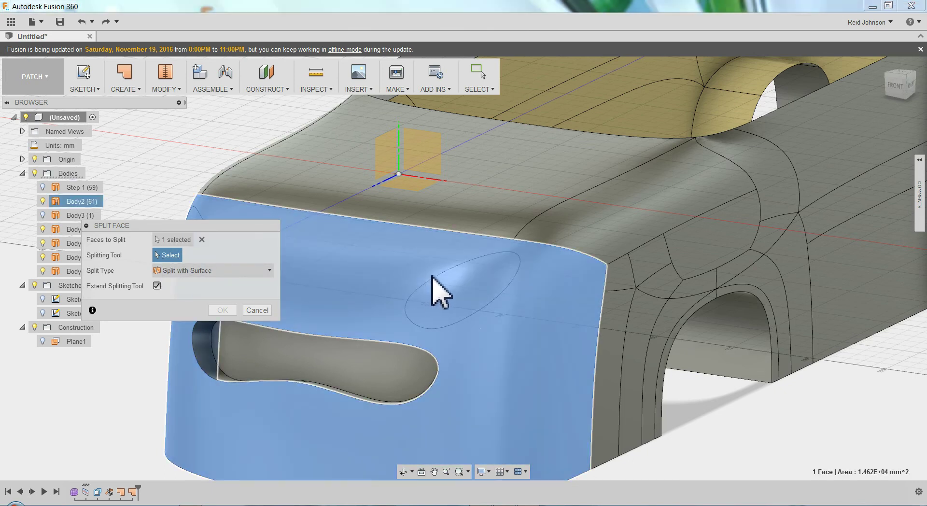
{"action": "left_click", "coordinate": [438, 290]}
{"action": "middle_click_drag", "start_coordinate": [439, 289], "coordinate": [584, 256]}
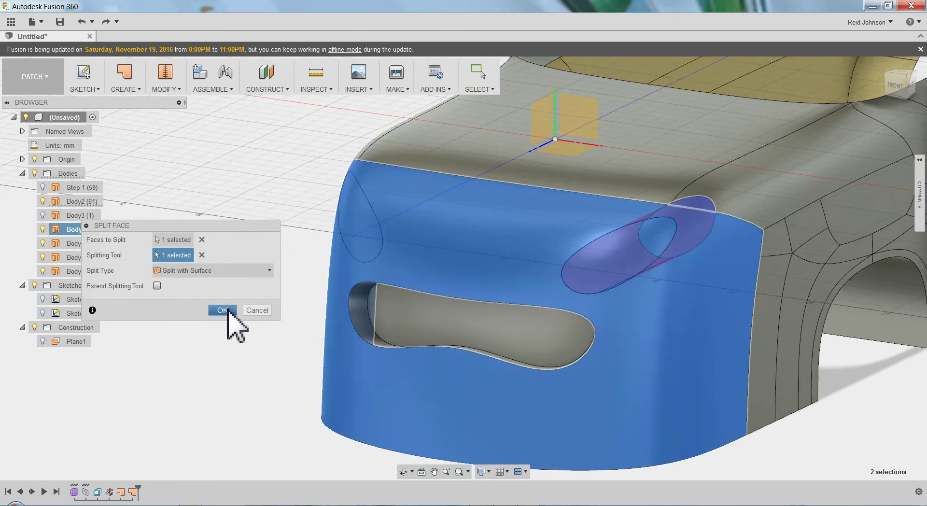
{"action": "left_click", "coordinate": [224, 310]}
- Split the nose's front face again with the headlight tube on the car's right side, without extending the splitting tool
{"action": "right_click", "coordinate": [236, 208]}
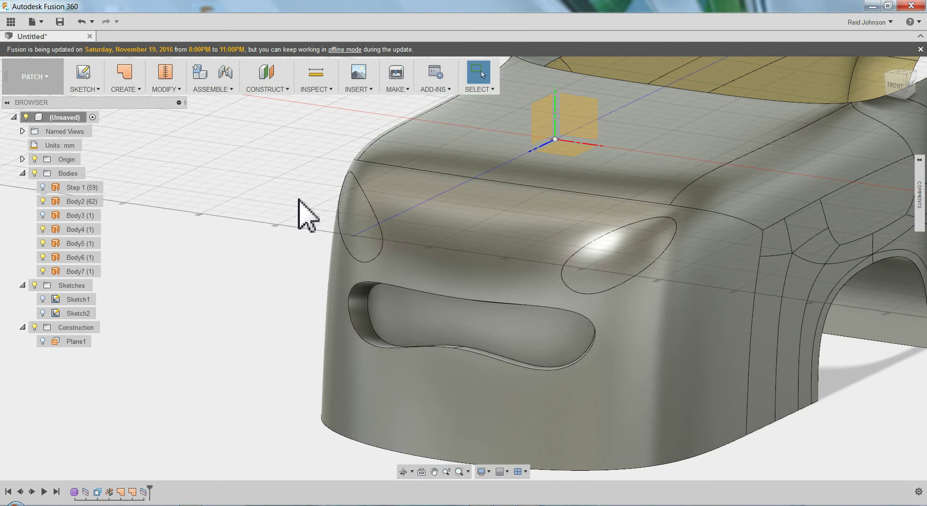
{"action": "left_click", "coordinate": [242, 181]}
{"action": "left_click", "coordinate": [480, 245]}
{"action": "left_click", "coordinate": [171, 256]}
{"action": "left_click", "coordinate": [383, 264]}
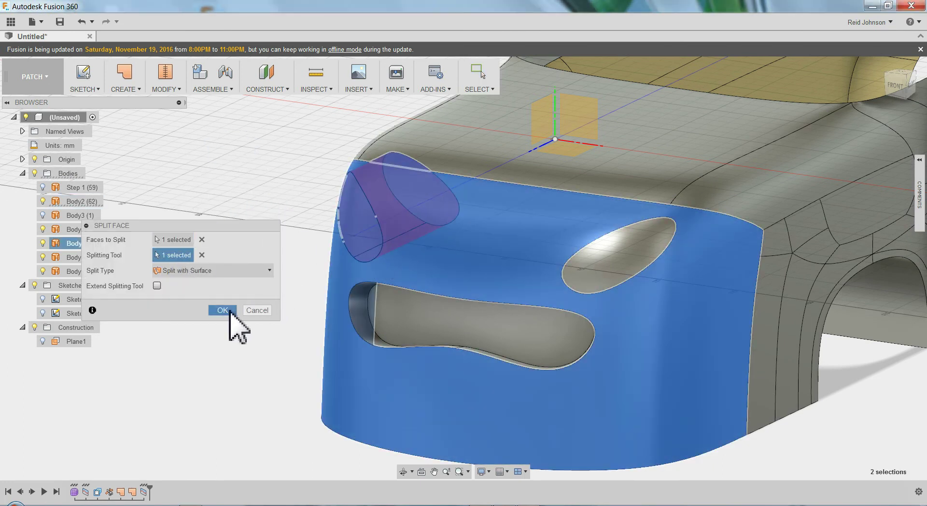
{"action": "left_click", "coordinate": [225, 311]}
- Add the Paint - Enamel Glossy (Blue) appearance from the Paint library's Glossy category to the design's appearances
{"action": "right_click", "coordinate": [182, 287]}
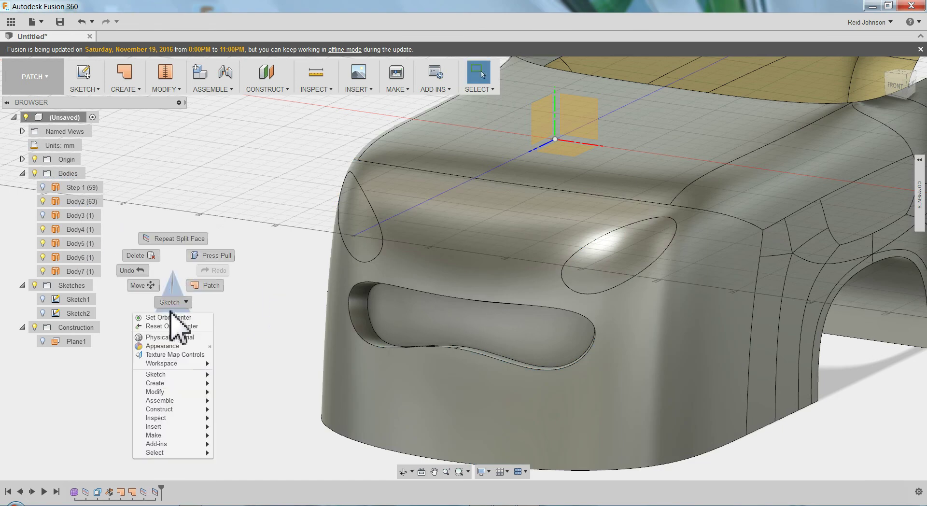
{"action": "left_click", "coordinate": [261, 333]}
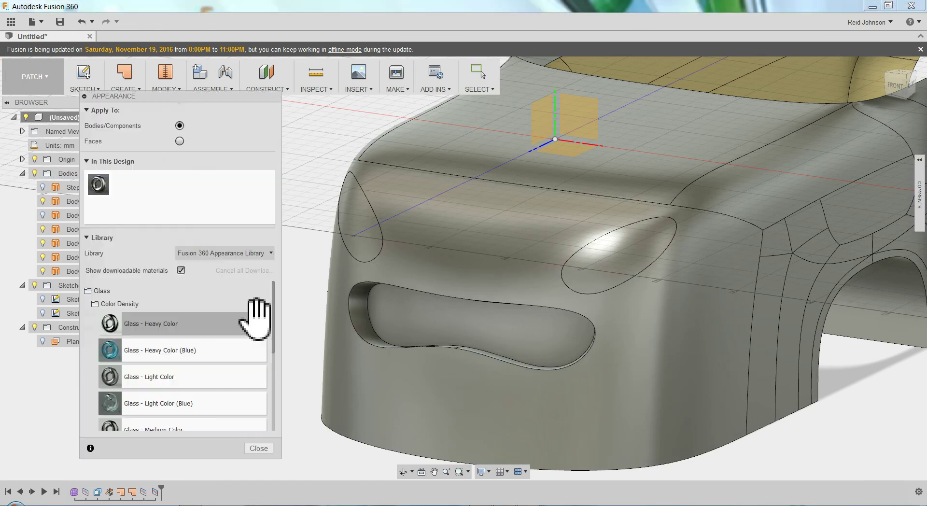
{"action": "left_click", "coordinate": [111, 303]}
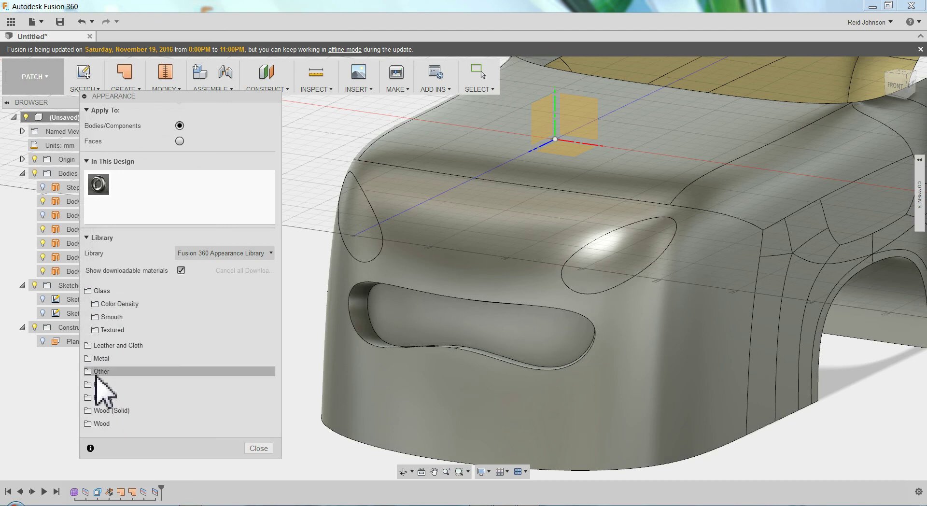
{"action": "left_click", "coordinate": [108, 397]}
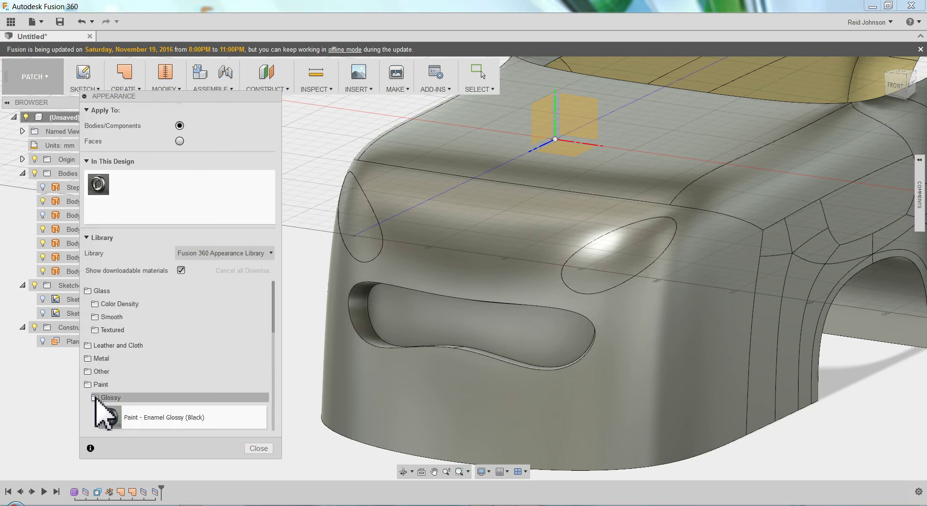
{"action": "left_click_drag", "start_coordinate": [113, 382], "coordinate": [152, 186]}
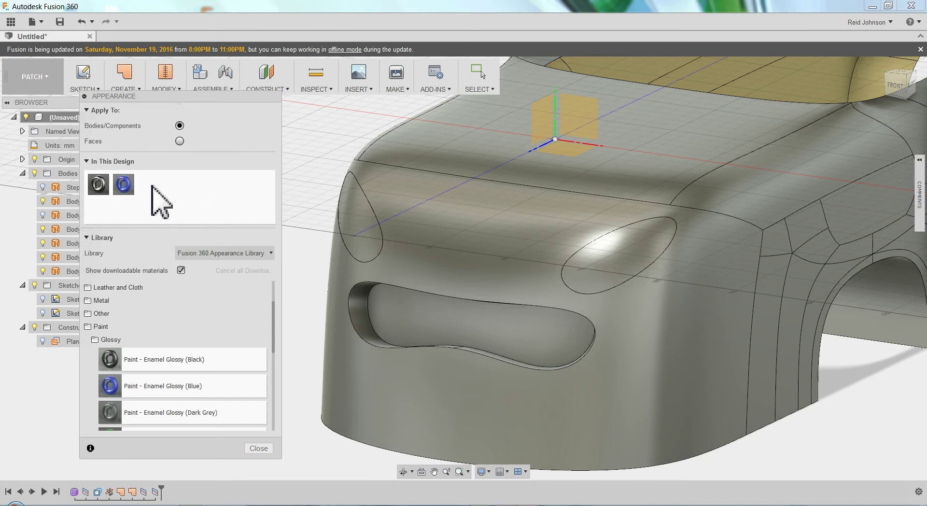
- Add Glass - Light Color (Blue) to the design's appearances and apply the blue glossy enamel paint to the whole car body
{"action": "left_click", "coordinate": [99, 326]}
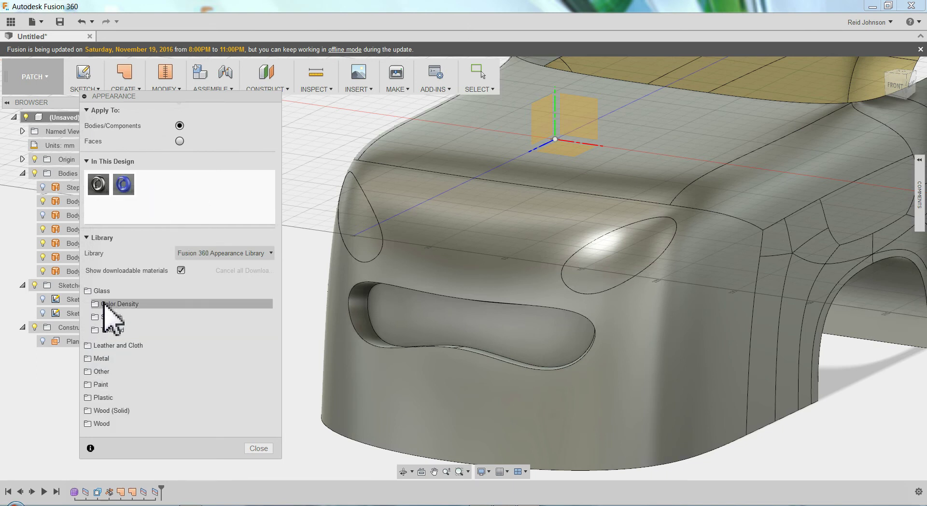
{"action": "left_click", "coordinate": [97, 304]}
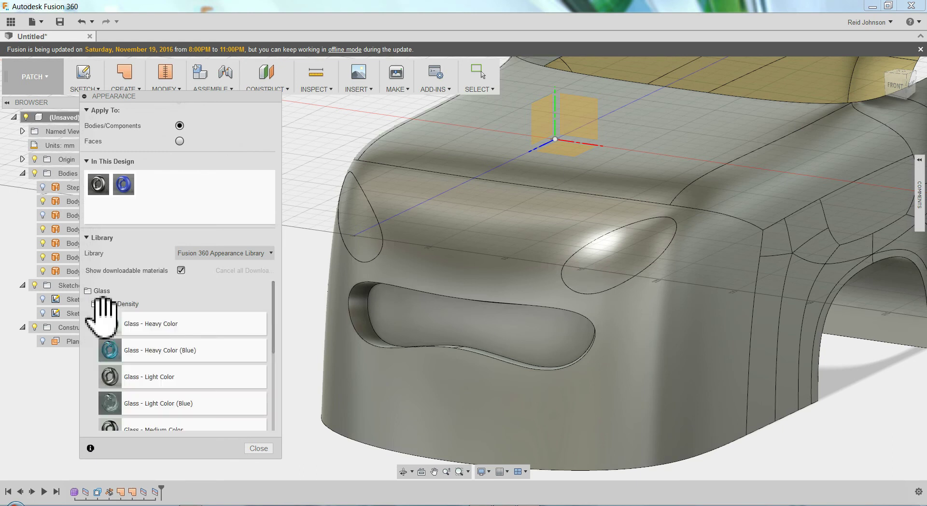
{"action": "mouse_move", "coordinate": [124, 402]}
{"action": "left_mouse_down"}
{"action": "mouse_move", "coordinate": [162, 196]}
{"action": "mouse_move", "coordinate": [155, 190]}
{"action": "mouse_move", "coordinate": [558, 150]}
{"action": "left_mouse_up"}
{"action": "scroll", "coordinate": [498, 271], "scroll_direction": "down", "scroll_amount": 4}
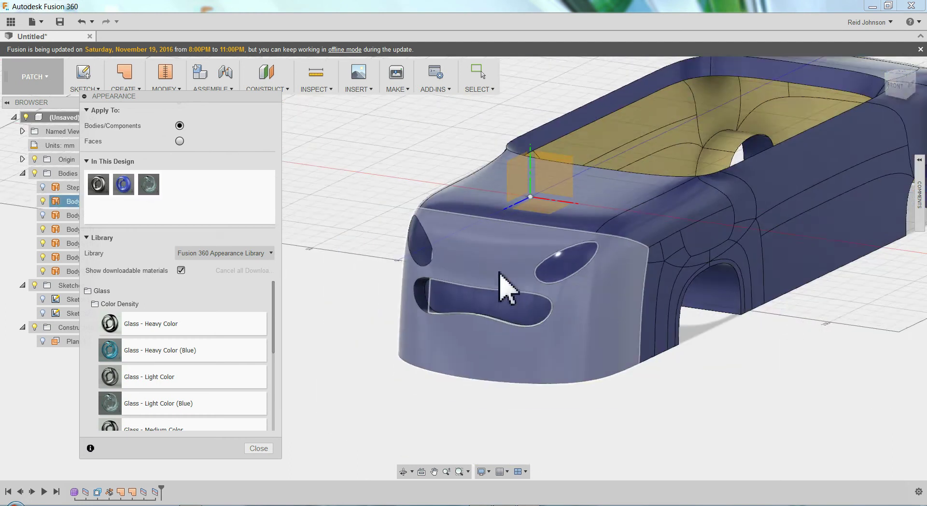
{"action": "scroll", "coordinate": [498, 272], "scroll_direction": "up", "scroll_amount": 3}
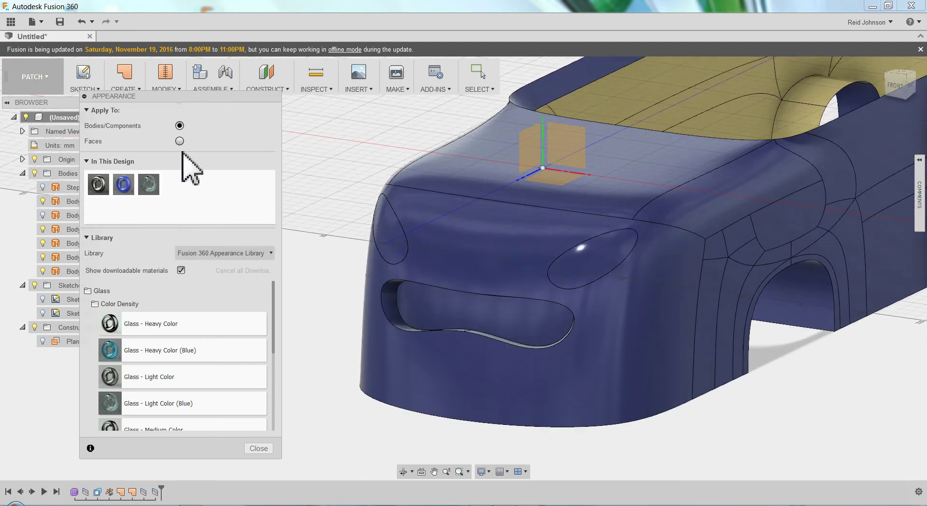
- Apply the Glass - Light Color (Blue) appearance to both headlight lens faces, using Faces as the target
{"action": "left_click_drag", "start_coordinate": [147, 185], "coordinate": [392, 232]}
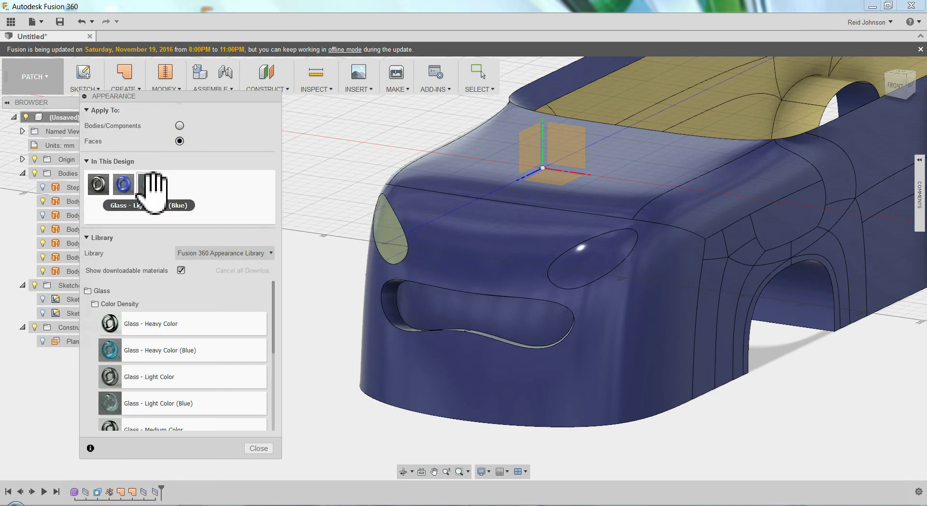
{"action": "left_click_drag", "start_coordinate": [149, 185], "coordinate": [587, 281]}
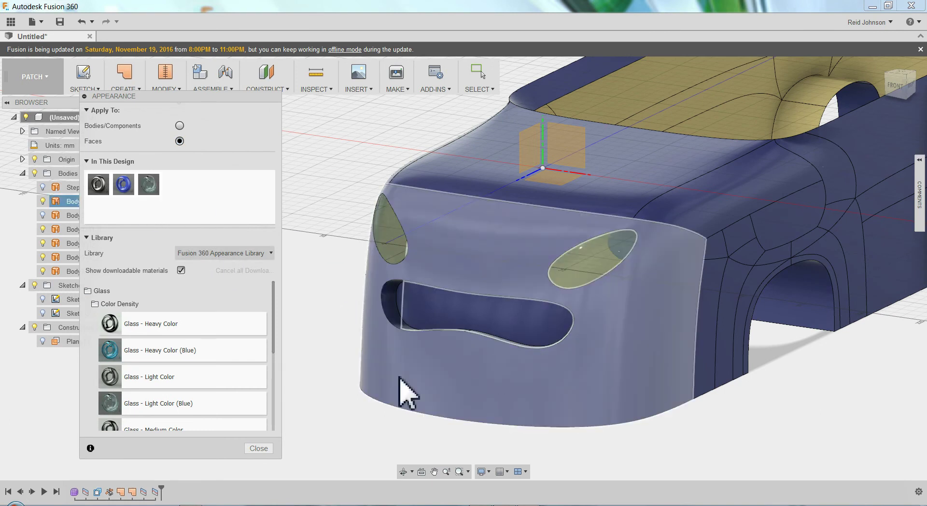
{"action": "left_click", "coordinate": [258, 447]}
- Fillet the outer edge around the nose's recessed opening with Tangent Chain on
{"action": "scroll", "coordinate": [379, 372], "scroll_direction": "up", "scroll_amount": 2}
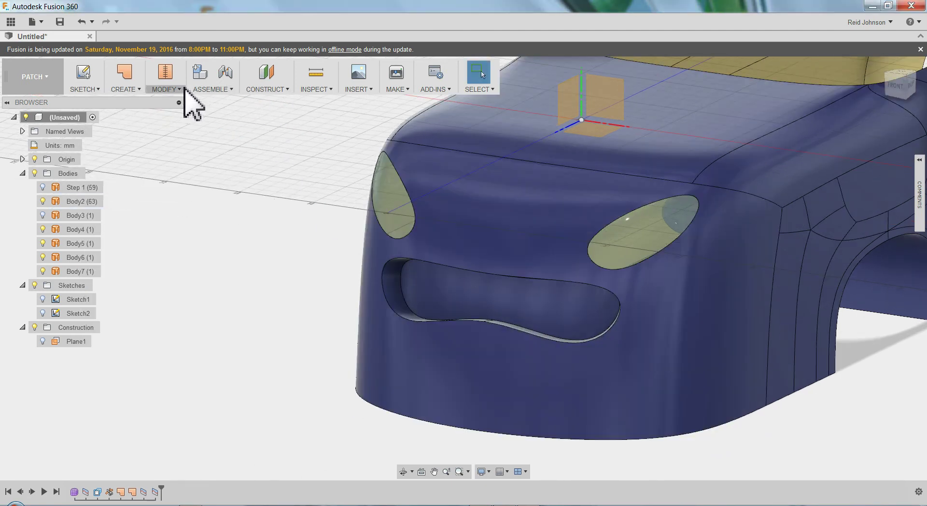
{"action": "left_click", "coordinate": [180, 89]}
{"action": "left_click", "coordinate": [166, 115]}
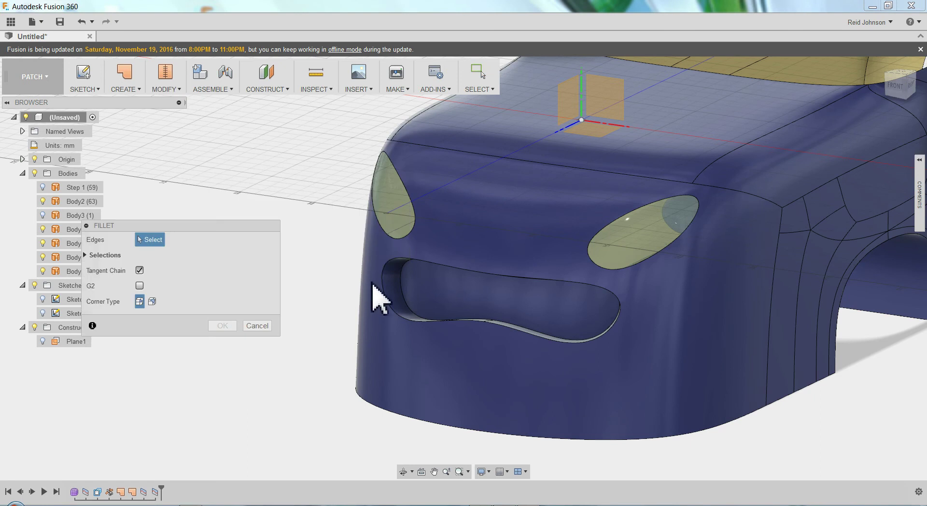
{"action": "left_click", "coordinate": [389, 317]}
{"action": "scroll", "coordinate": [385, 301], "scroll_direction": "up", "scroll_amount": 3}
{"action": "left_click_drag", "start_coordinate": [386, 299], "coordinate": [391, 306]}
{"action": "left_click", "coordinate": [223, 356]}
{"action": "scroll", "coordinate": [786, 331], "scroll_direction": "down", "scroll_amount": 5}
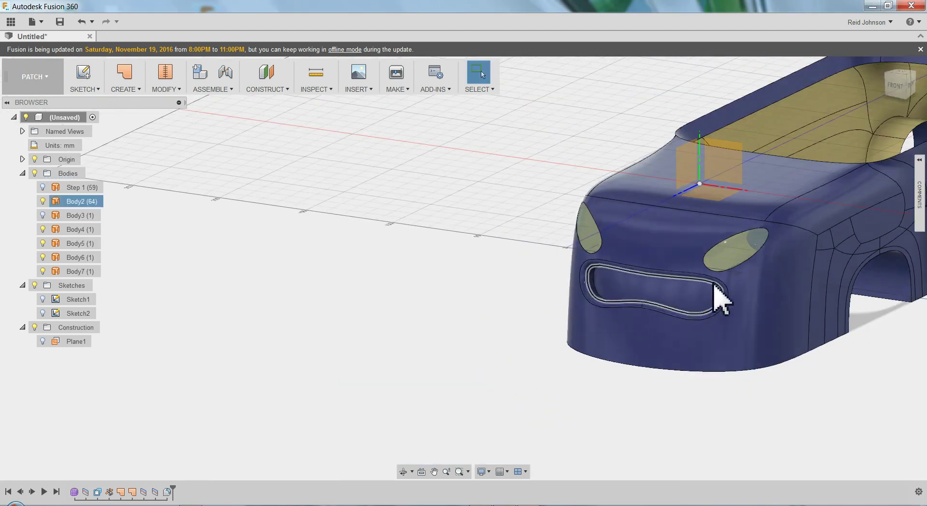
- Add Aluminum Hexagonal Mesh from the Metal library to the design and apply it to the opening's recessed back face, targeting Faces
{"action": "scroll", "coordinate": [682, 319], "scroll_direction": "up", "scroll_amount": 3}
{"action": "scroll", "coordinate": [781, 224], "scroll_direction": "up", "scroll_amount": 3}
{"action": "right_click", "coordinate": [208, 246]}
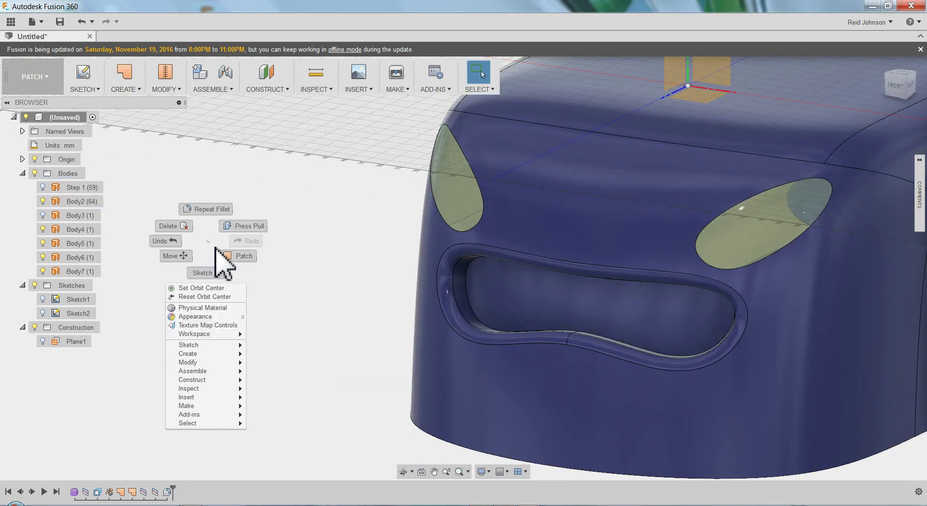
{"action": "left_click", "coordinate": [241, 322]}
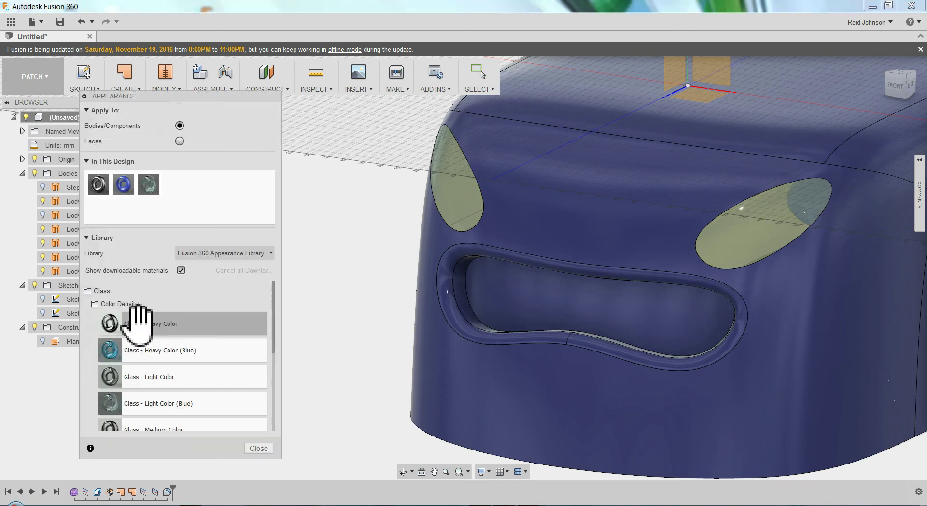
{"action": "left_click", "coordinate": [96, 304]}
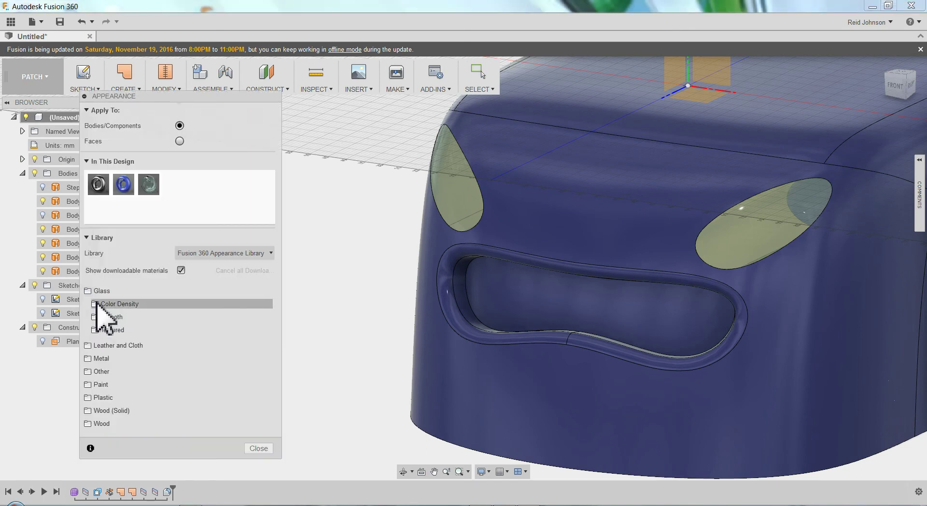
{"action": "left_click", "coordinate": [95, 358]}
{"action": "left_click", "coordinate": [99, 371]}
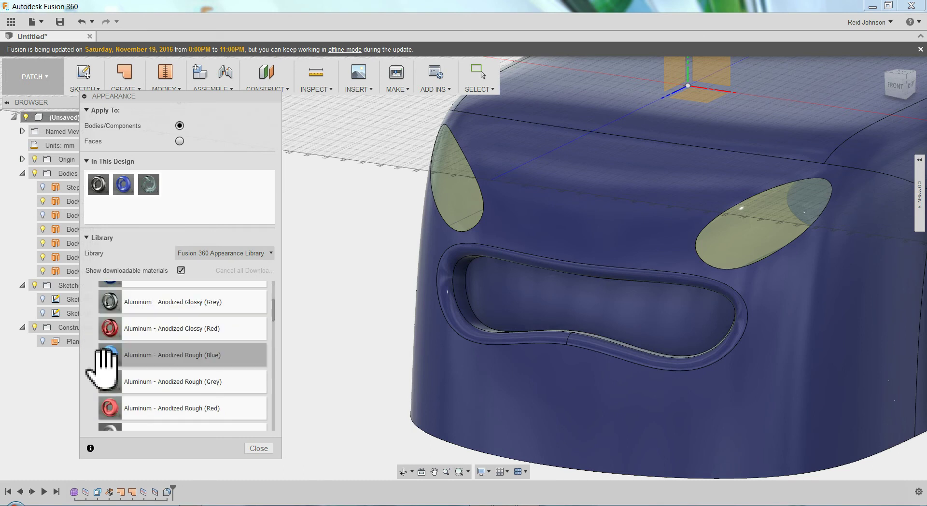
{"action": "scroll", "coordinate": [103, 361], "scroll_direction": "down", "scroll_amount": 3}
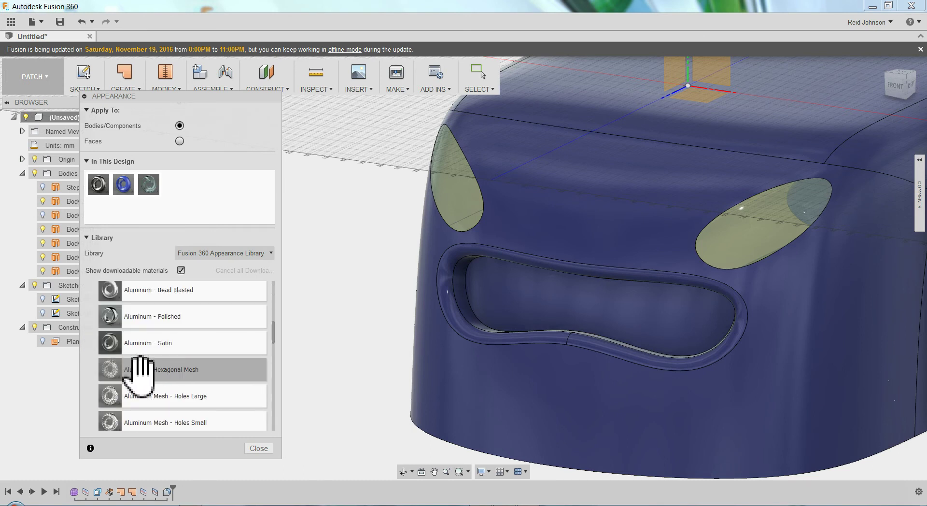
{"action": "left_click_drag", "start_coordinate": [157, 369], "coordinate": [190, 191]}
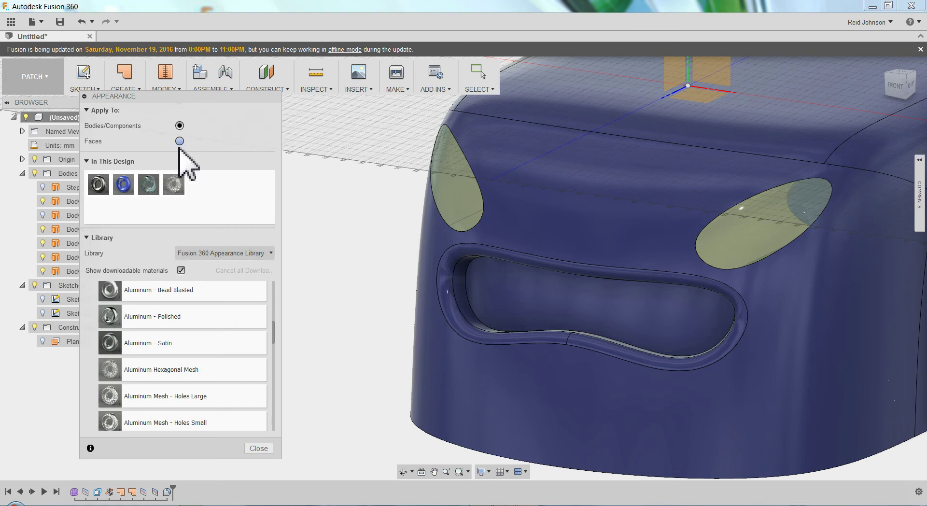
{"action": "left_click_drag", "start_coordinate": [182, 187], "coordinate": [529, 318]}
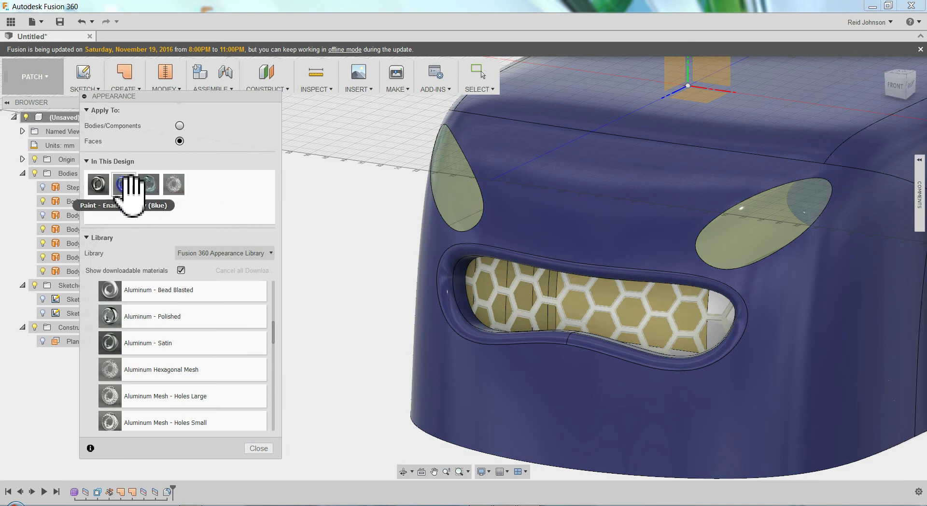
{"action": "right_click", "coordinate": [128, 191]}
{"action": "left_click", "coordinate": [143, 199]}
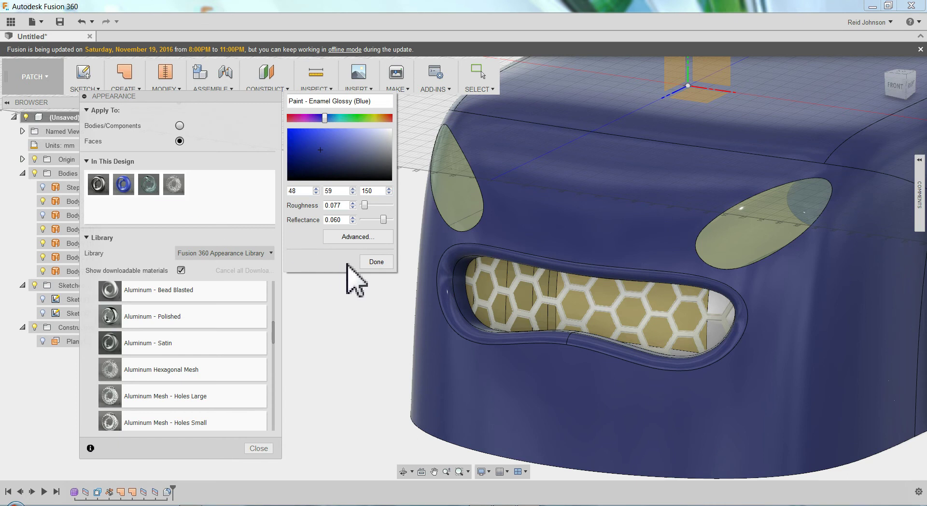
{"action": "left_click", "coordinate": [376, 261]}
- Set the Aluminum Hexagonal Mesh appearance's scale to 40.00 and finish the appearance editing
{"action": "right_click", "coordinate": [175, 186]}
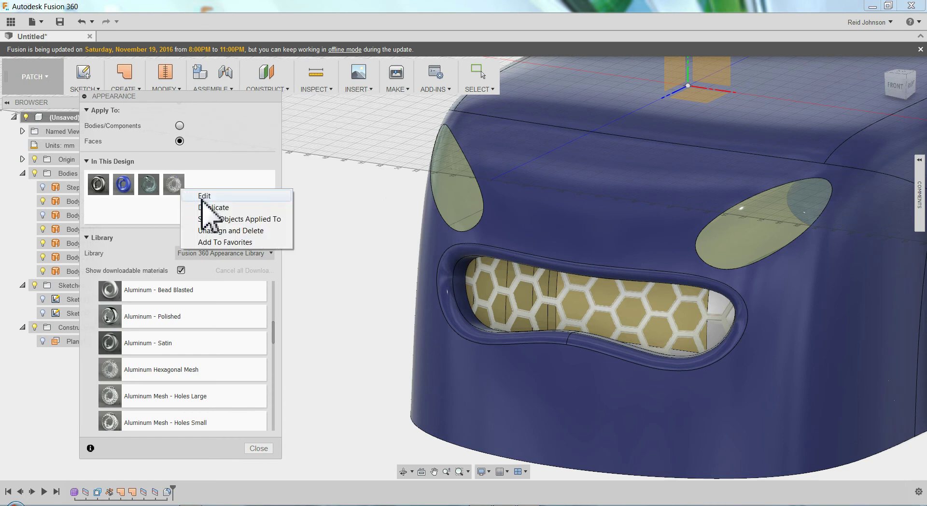
{"action": "left_click", "coordinate": [195, 197]}
{"action": "left_click_drag", "start_coordinate": [375, 204], "coordinate": [374, 205]}
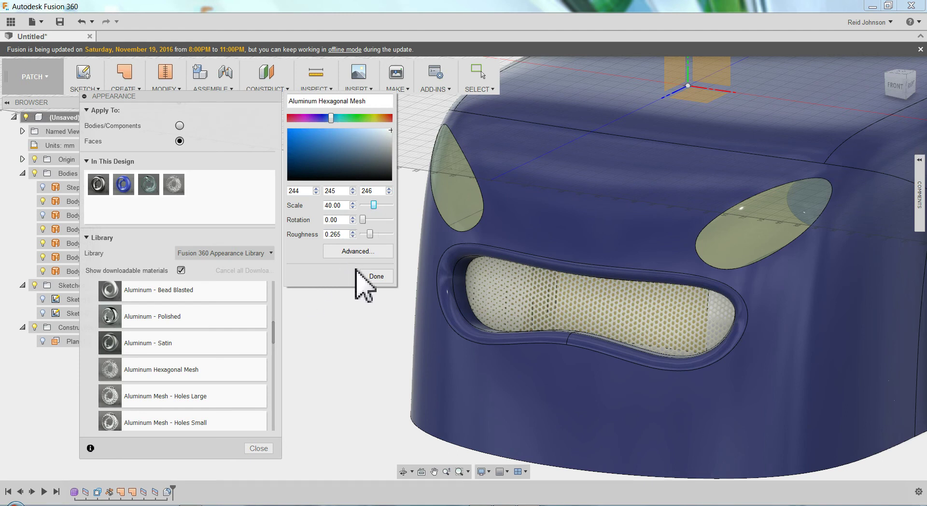
{"action": "left_click", "coordinate": [369, 276]}
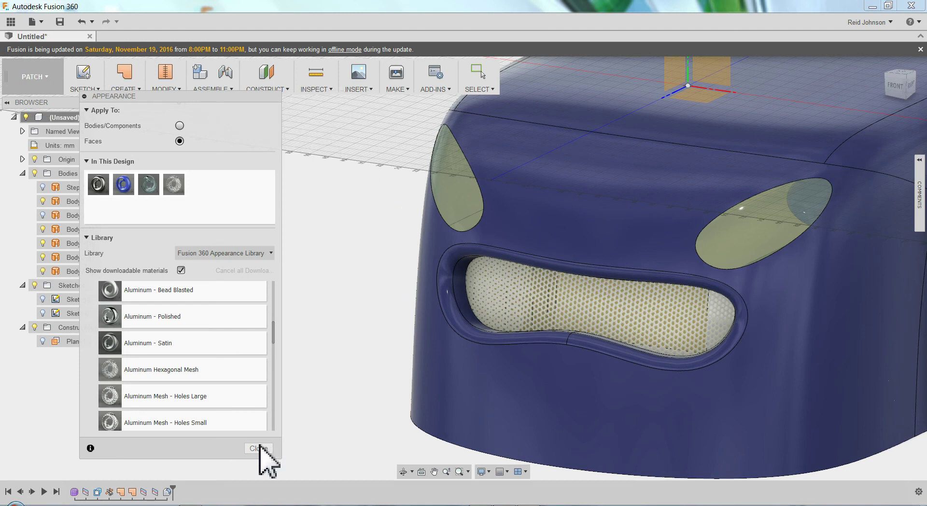
{"action": "key", "text": "Escape"}
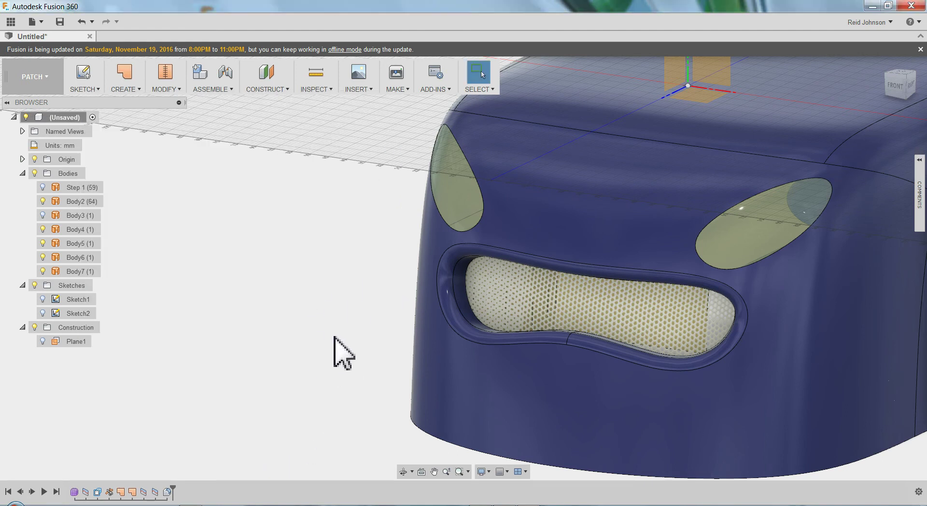
- Start a new line sketch on the horizontal origin plane for the car's underside
{"action": "scroll", "coordinate": [333, 340], "scroll_direction": "down", "scroll_amount": 5}
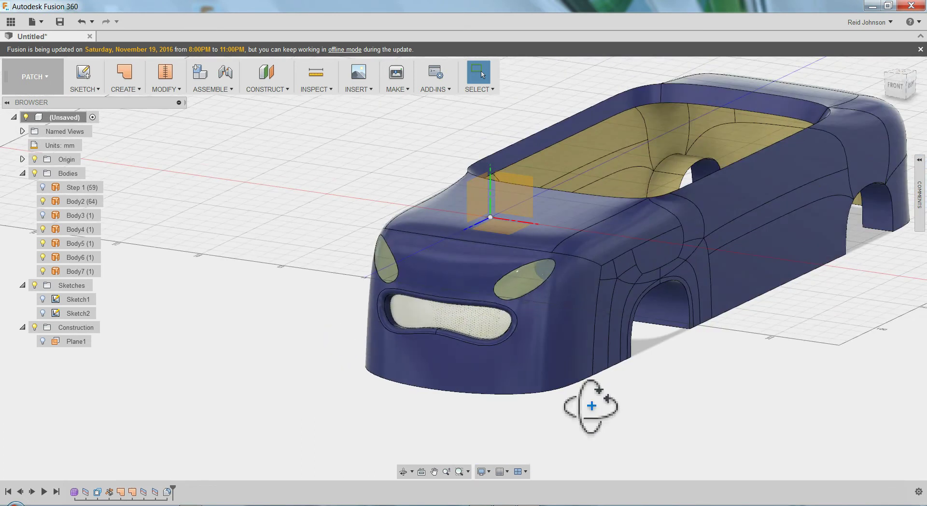
{"action": "middle_click_drag", "start_coordinate": [592, 405], "coordinate": [593, 276], "text": "shift"}
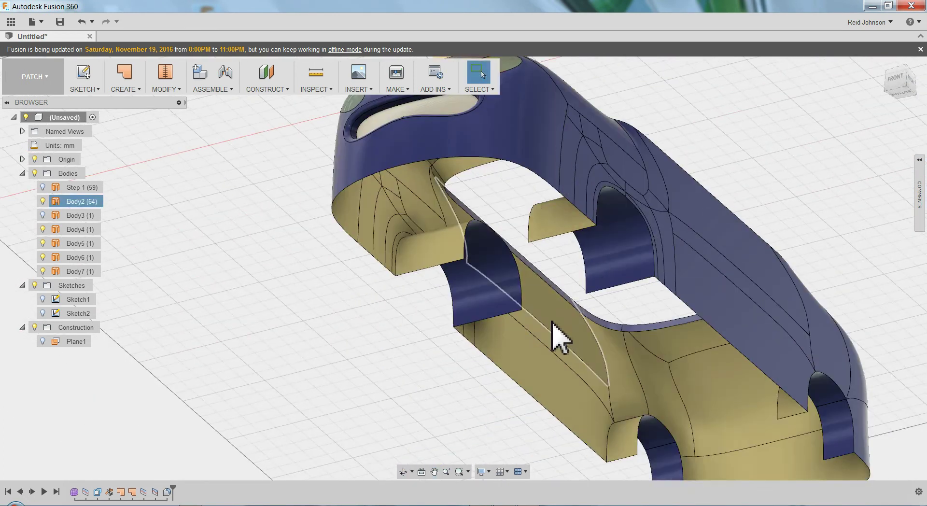
{"action": "scroll", "coordinate": [546, 328], "scroll_direction": "down", "scroll_amount": 3}
{"action": "middle_click_drag", "start_coordinate": [531, 326], "coordinate": [515, 334], "text": "shift"}
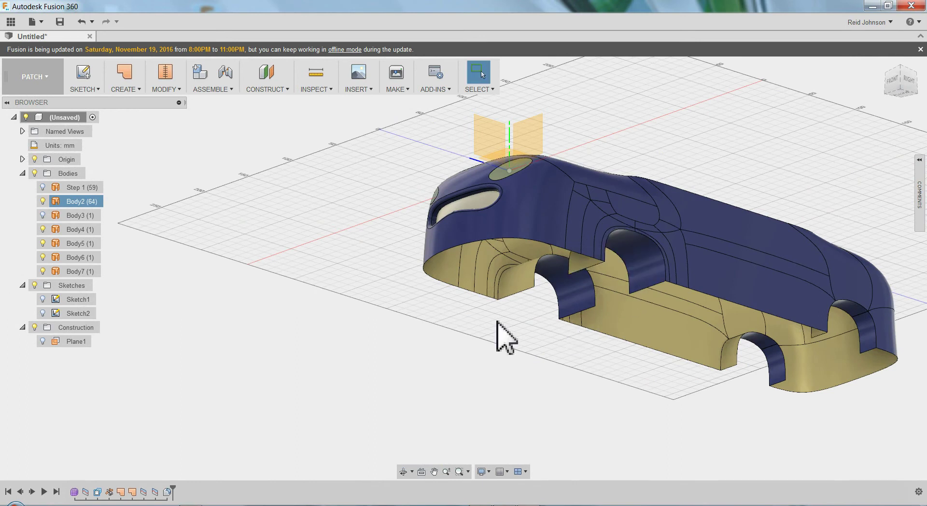
{"action": "left_click", "coordinate": [85, 87]}
{"action": "left_click", "coordinate": [90, 124]}
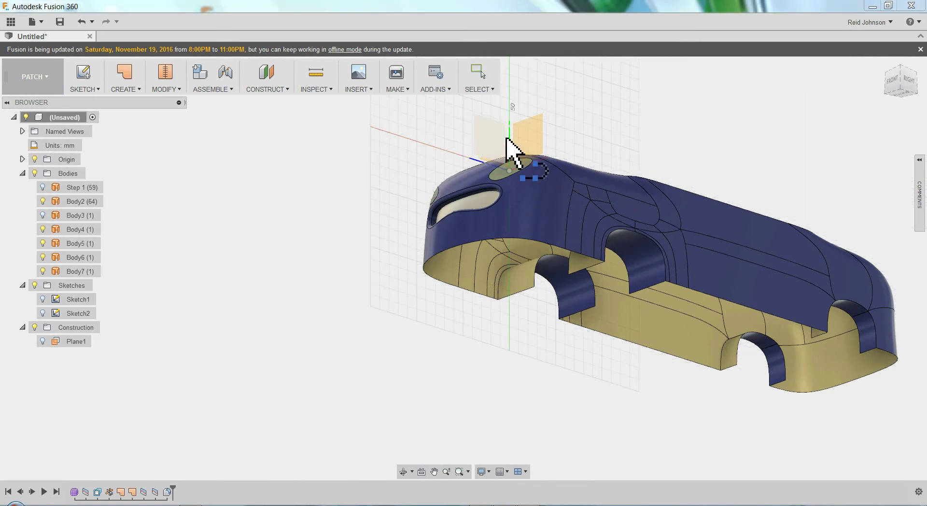
{"action": "left_click", "coordinate": [512, 154]}
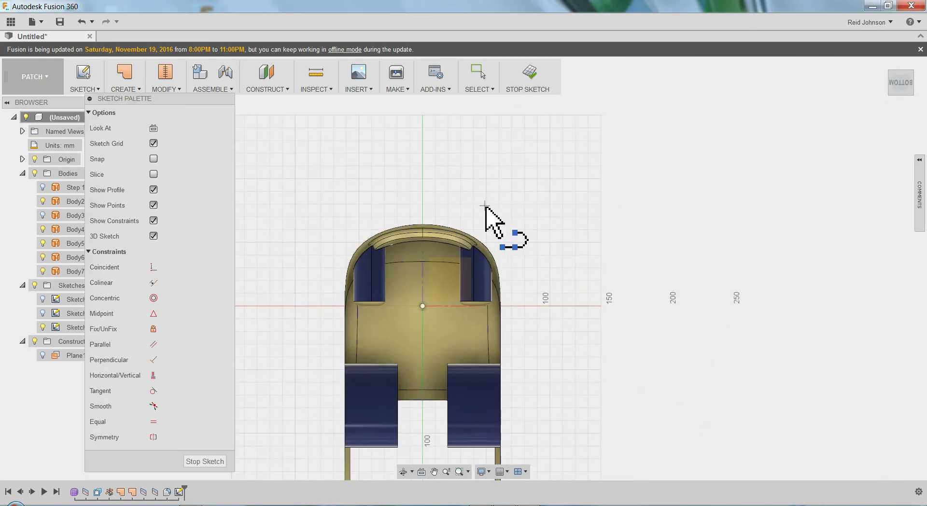
- With Snap on, sketch a line across the inner opening of each front wheel well, joining its two lower corner points
{"action": "middle_click_drag", "start_coordinate": [532, 199], "coordinate": [551, 281], "text": "shift"}
{"action": "scroll", "coordinate": [714, 250], "scroll_direction": "up", "scroll_amount": 3}
{"action": "scroll", "coordinate": [708, 248], "scroll_direction": "up", "scroll_amount": 3}
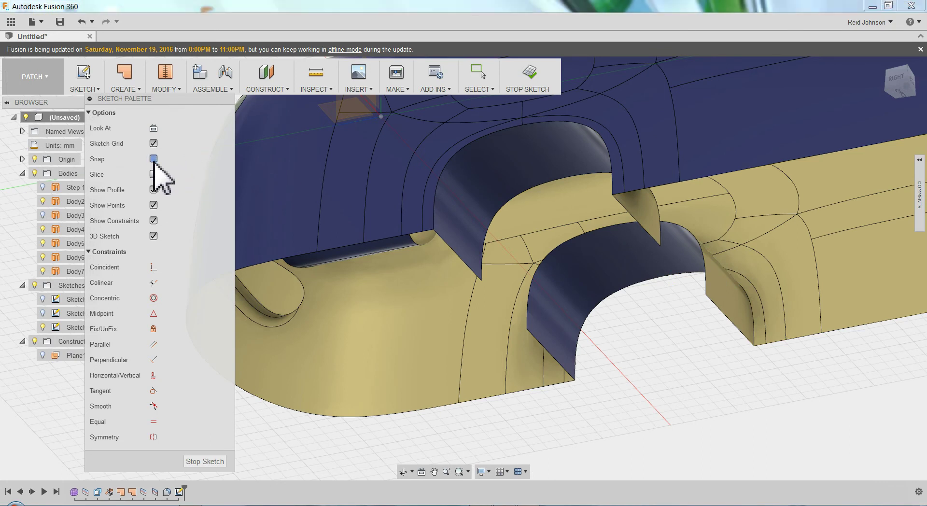
{"action": "left_click", "coordinate": [482, 279]}
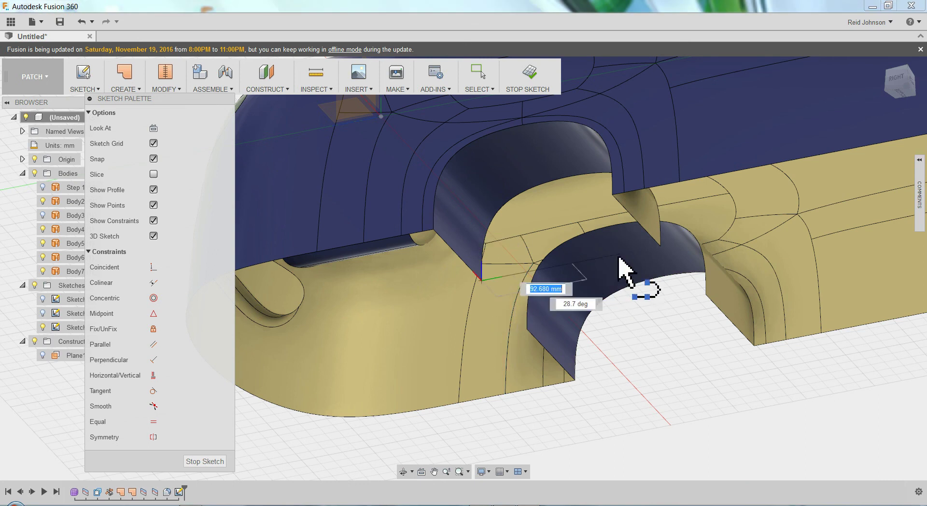
{"action": "left_click", "coordinate": [659, 245]}
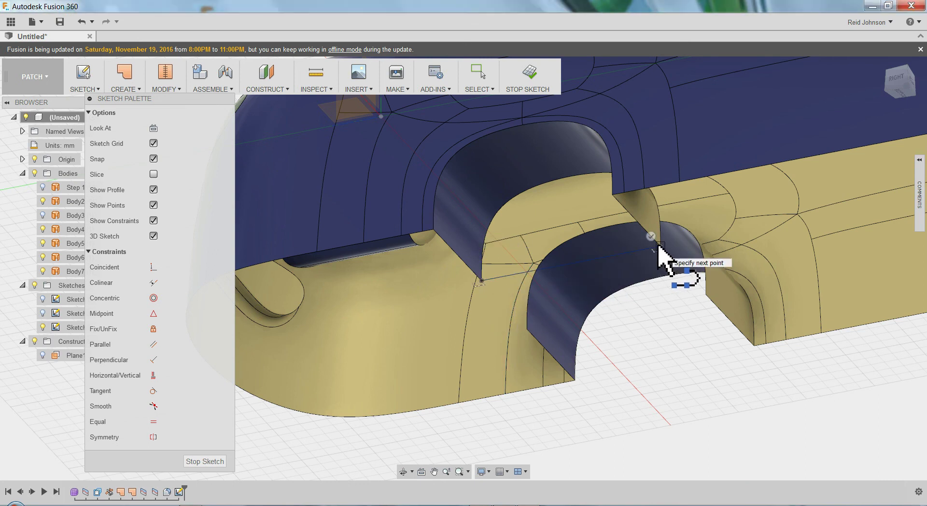
{"action": "left_click", "coordinate": [526, 330]}
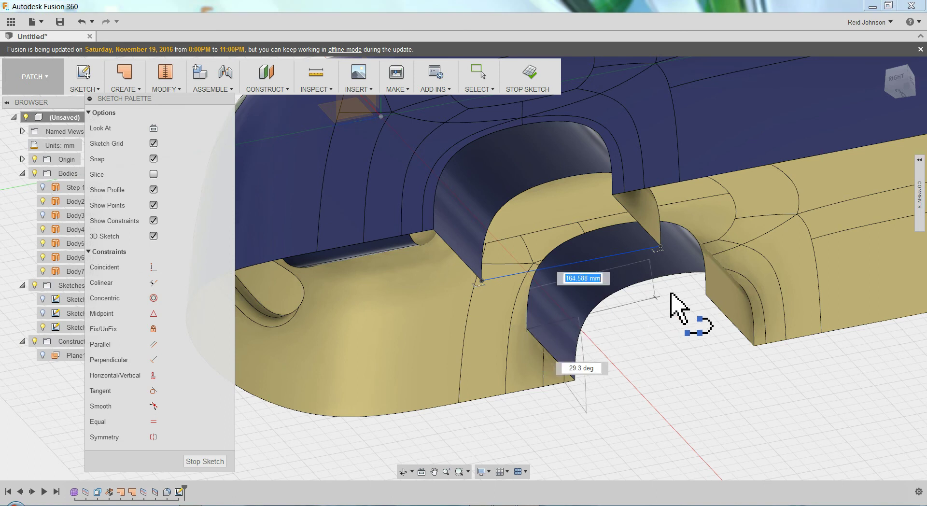
{"action": "left_click", "coordinate": [706, 295]}
{"action": "scroll", "coordinate": [699, 289], "scroll_direction": "down", "scroll_amount": 4}
{"action": "scroll", "coordinate": [751, 233], "scroll_direction": "up", "scroll_amount": 5}
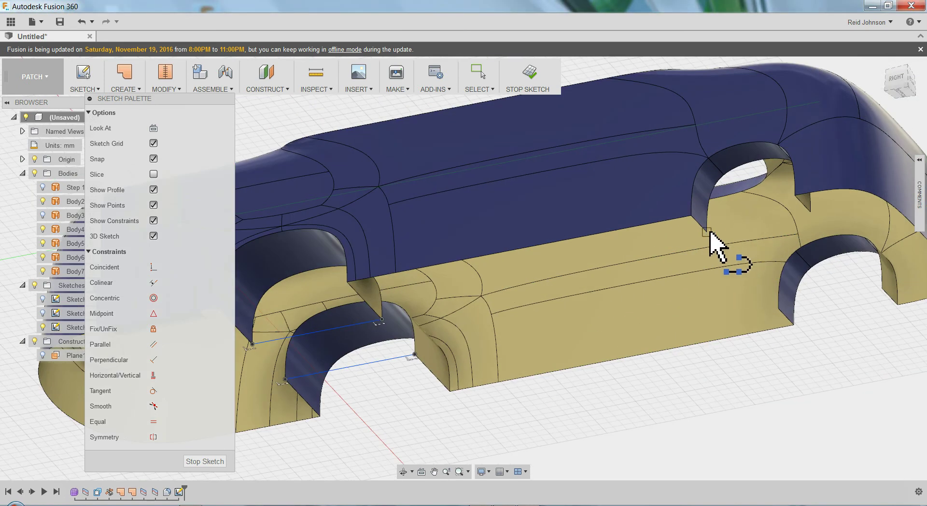
- Sketch a line across the inner opening of each rear wheel well between its lower corner points, and finish the sketch
{"action": "left_click", "coordinate": [705, 231]}
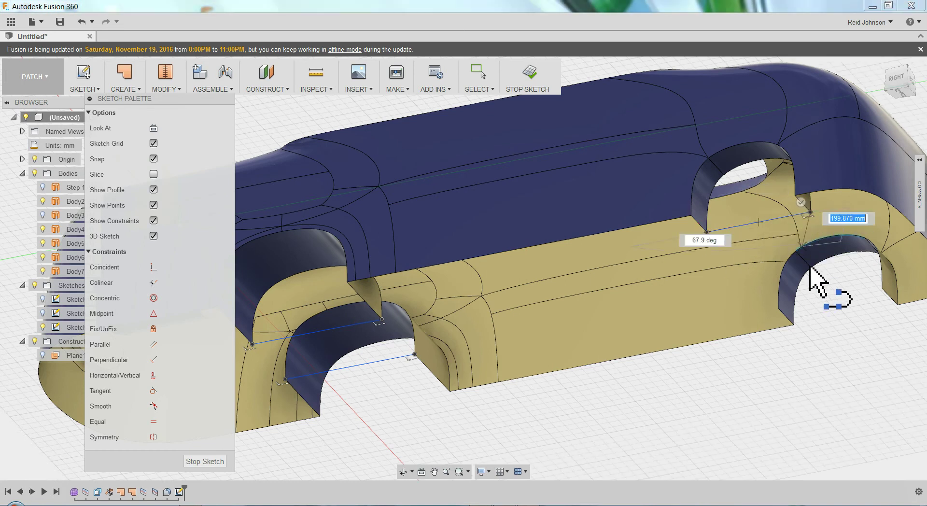
{"action": "left_click", "coordinate": [808, 212]}
{"action": "left_click", "coordinate": [801, 202]}
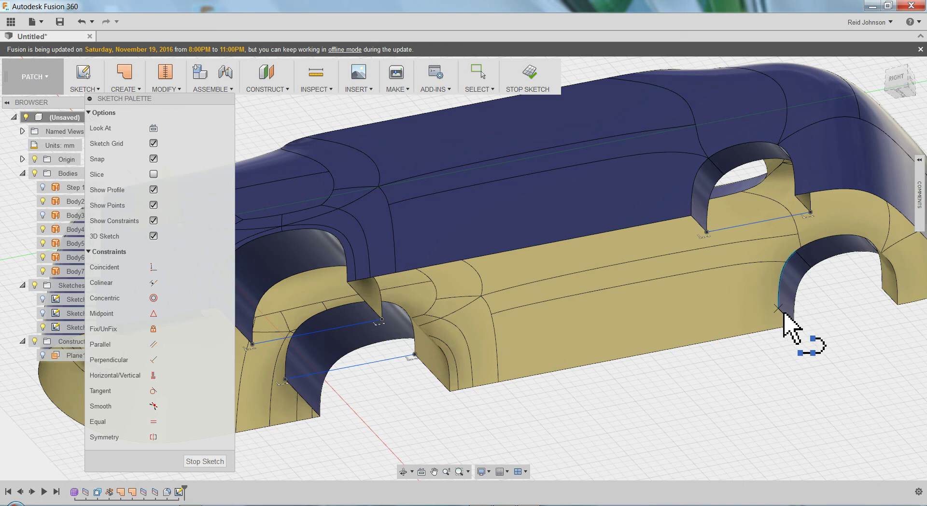
{"action": "left_click", "coordinate": [779, 309]}
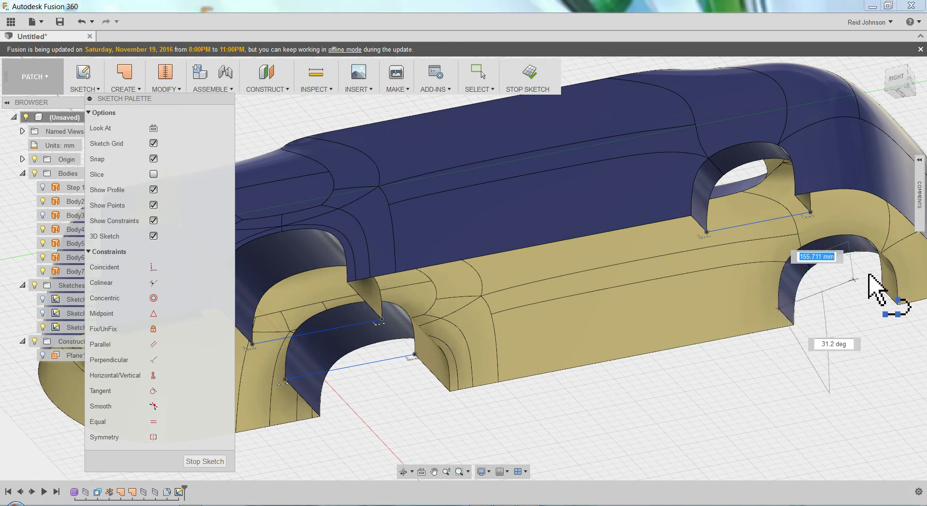
{"action": "left_click", "coordinate": [873, 289]}
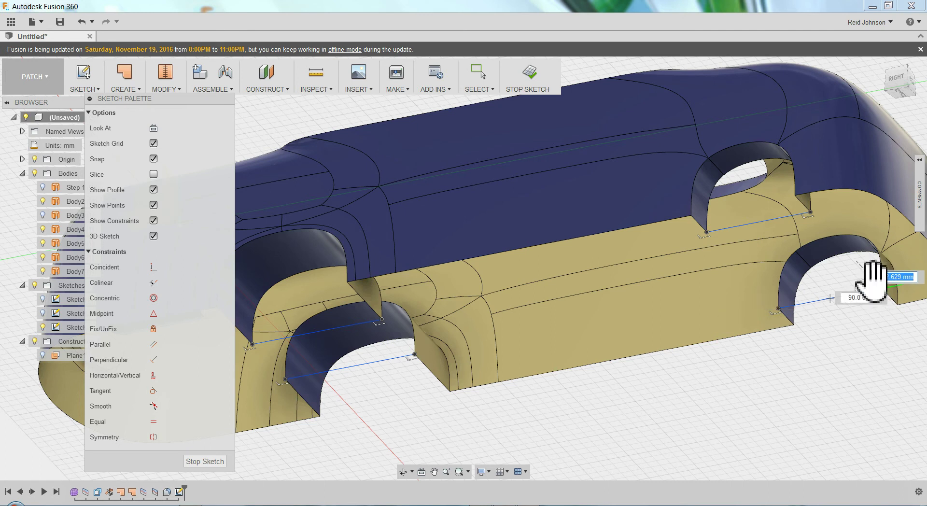
{"action": "middle_click_drag", "start_coordinate": [874, 282], "coordinate": [714, 271]}
{"action": "scroll", "coordinate": [714, 271], "scroll_direction": "up", "scroll_amount": 4}
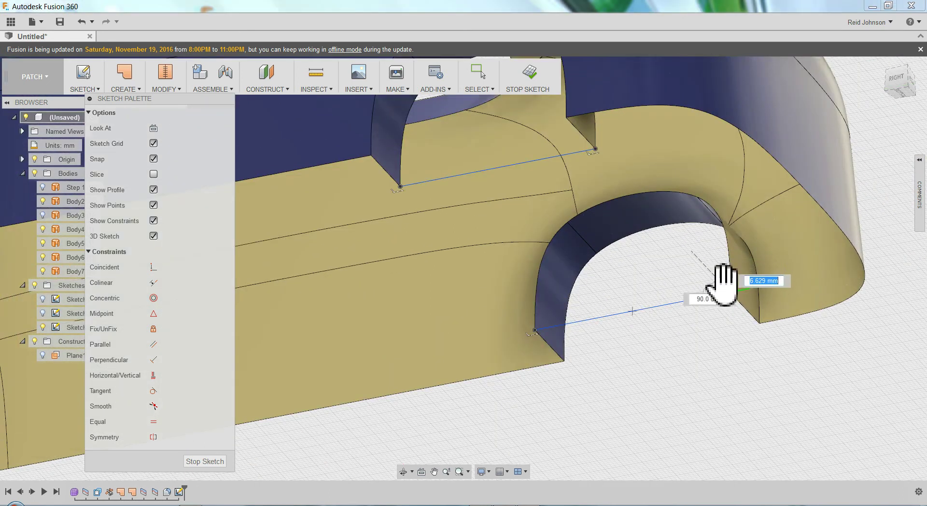
{"action": "left_click", "coordinate": [721, 283]}
{"action": "scroll", "coordinate": [719, 283], "scroll_direction": "down", "scroll_amount": 5}
{"action": "middle_click_drag", "start_coordinate": [623, 275], "coordinate": [743, 248]}
{"action": "left_click", "coordinate": [203, 461]}
- Patch the inner opening of the first front wheel well with Enable Chaining off, Tangent continuity and New Body as the operation
{"action": "scroll", "coordinate": [309, 418], "scroll_direction": "up", "scroll_amount": 3}
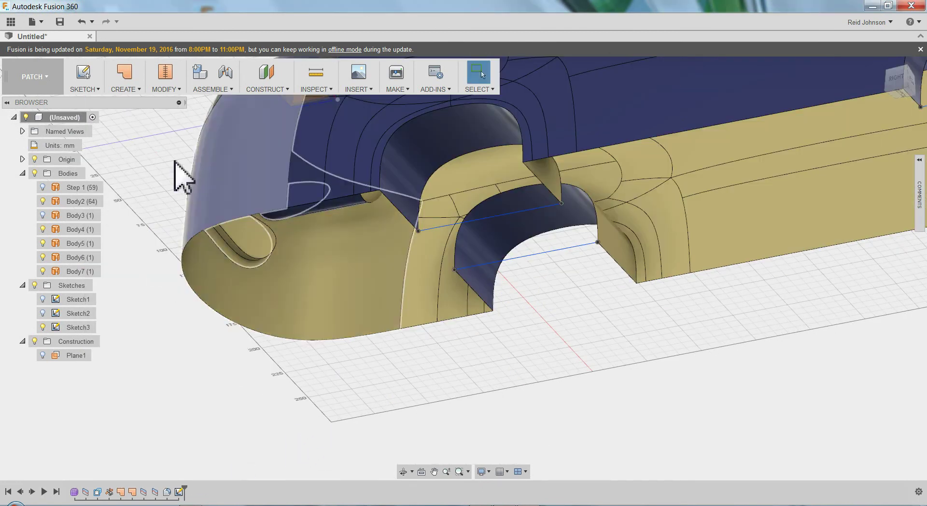
{"action": "left_click", "coordinate": [131, 95]}
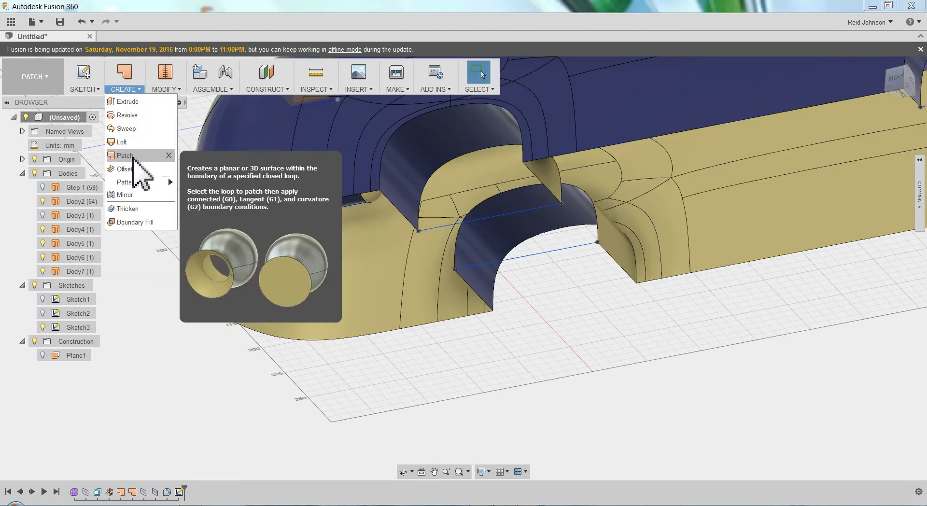
{"action": "left_click", "coordinate": [135, 163]}
{"action": "left_click", "coordinate": [426, 198]}
{"action": "middle_click_drag", "start_coordinate": [426, 198], "coordinate": [523, 189]}
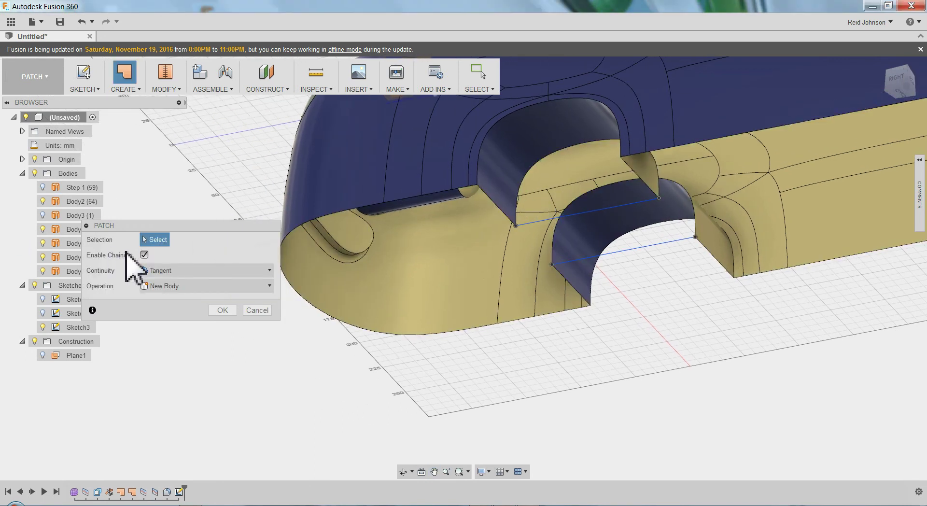
{"action": "left_click", "coordinate": [144, 255]}
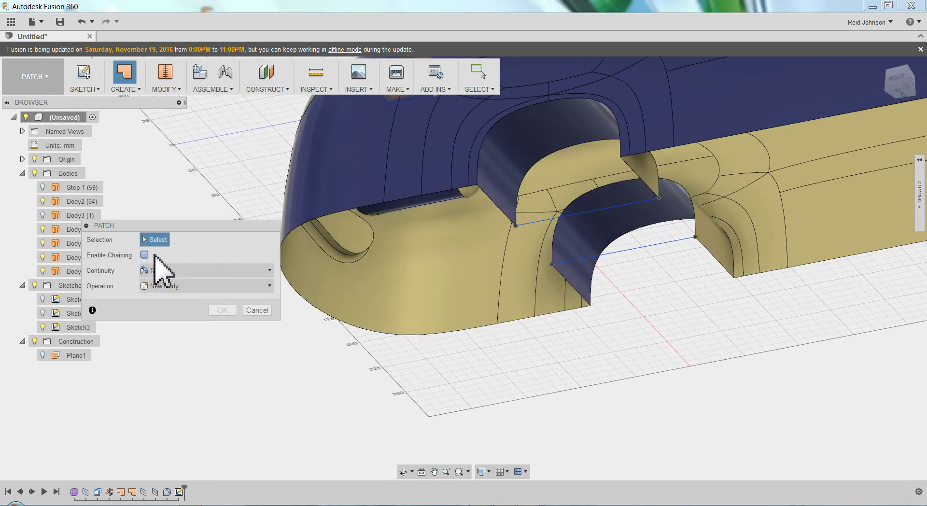
{"action": "left_click", "coordinate": [540, 219]}
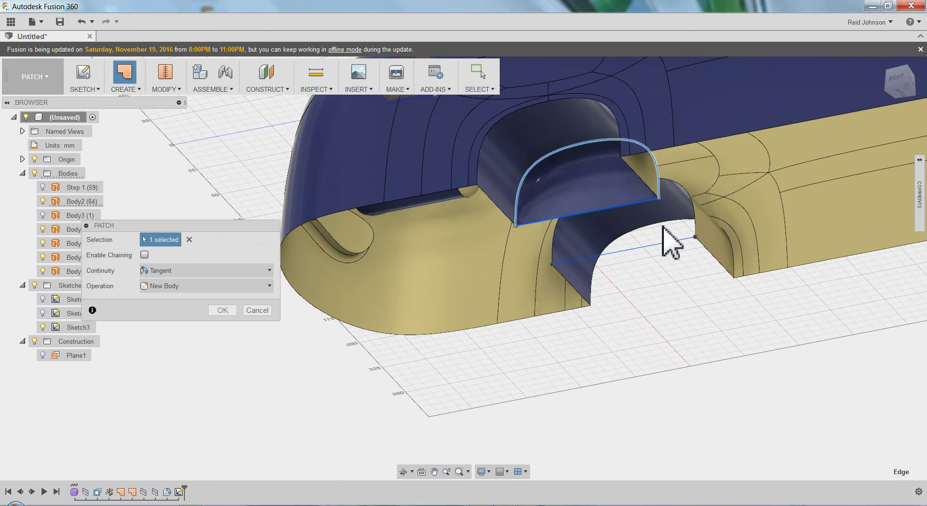
{"action": "left_click", "coordinate": [227, 310]}
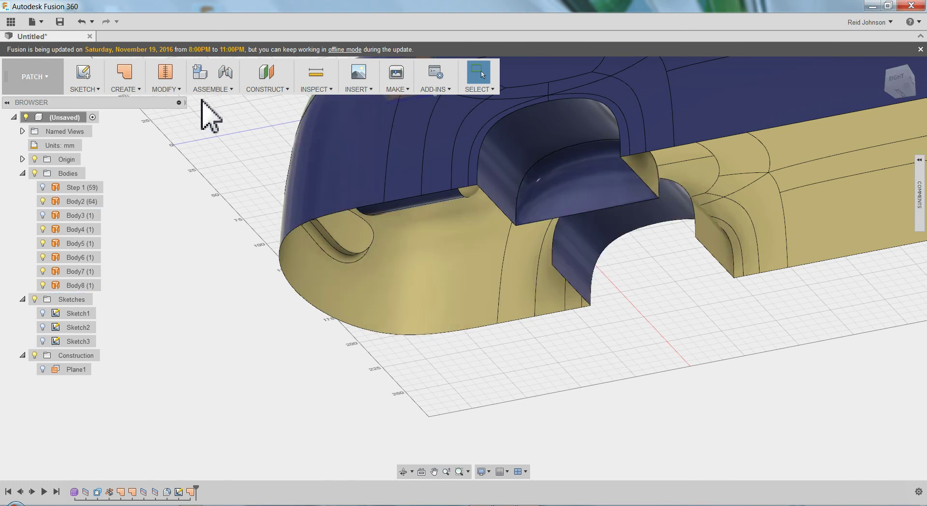
- Reverse the normal of the first dark-blue headlight tube inside the nose
{"action": "left_click", "coordinate": [171, 91]}
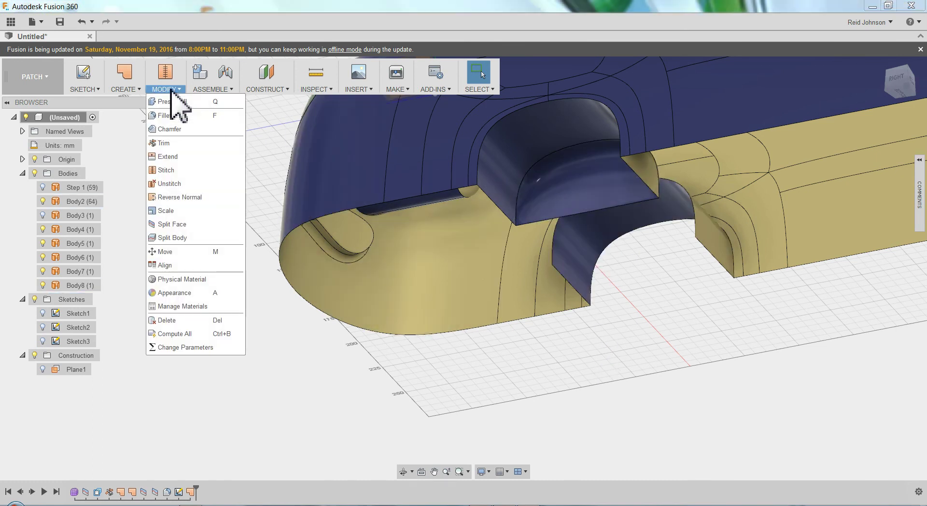
{"action": "left_click", "coordinate": [175, 198]}
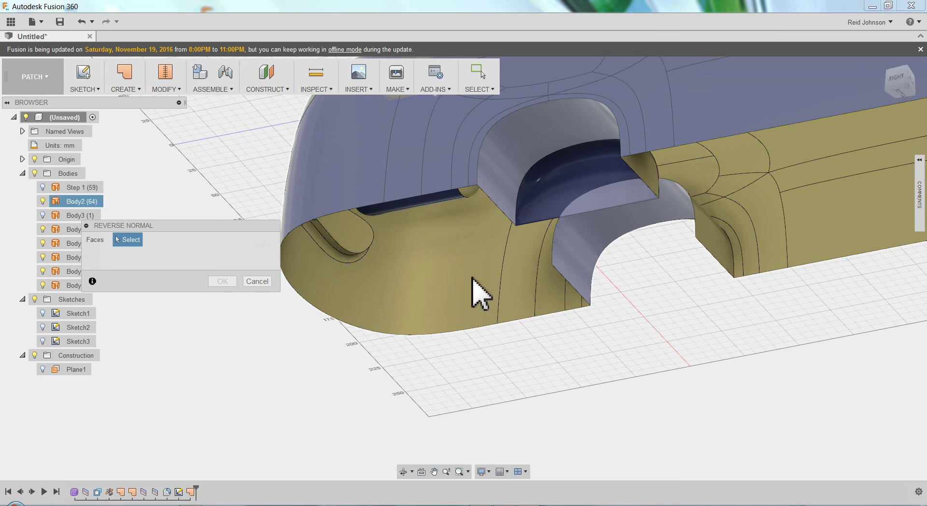
{"action": "mouse_move", "coordinate": [473, 278]}
{"action": "middle_mouse_down", "text": "shift"}
{"action": "mouse_move", "coordinate": [473, 213]}
{"action": "mouse_move", "coordinate": [470, 352]}
{"action": "middle_mouse_up", "text": "shift"}
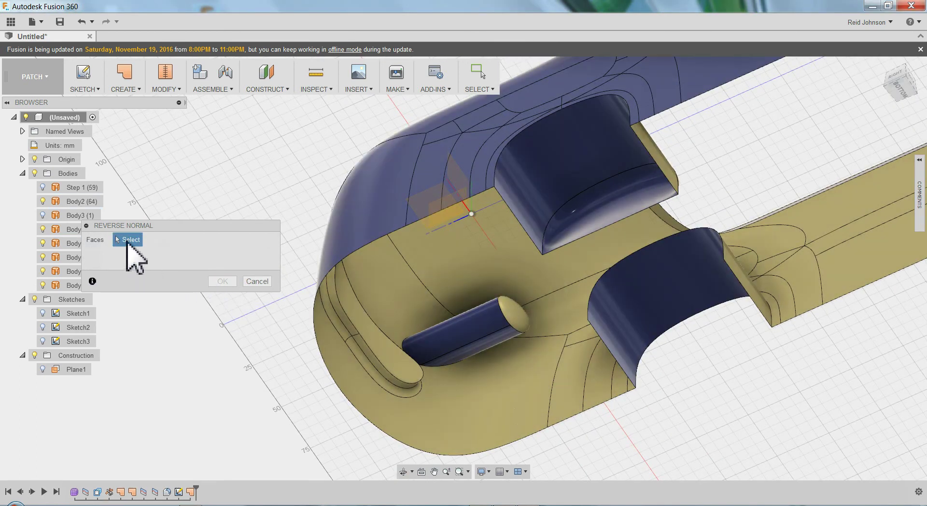
{"action": "left_click", "coordinate": [446, 368]}
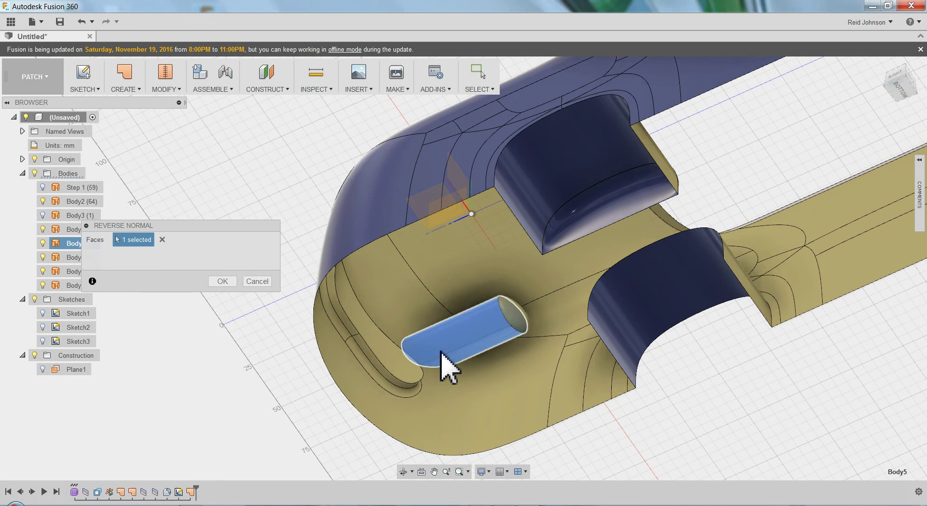
{"action": "left_click", "coordinate": [222, 281]}
- Repeat Reverse Normal on the remaining dark-blue headlight tube inside the nose
{"action": "middle_click_drag", "start_coordinate": [445, 377], "coordinate": [310, 386], "text": "shift"}
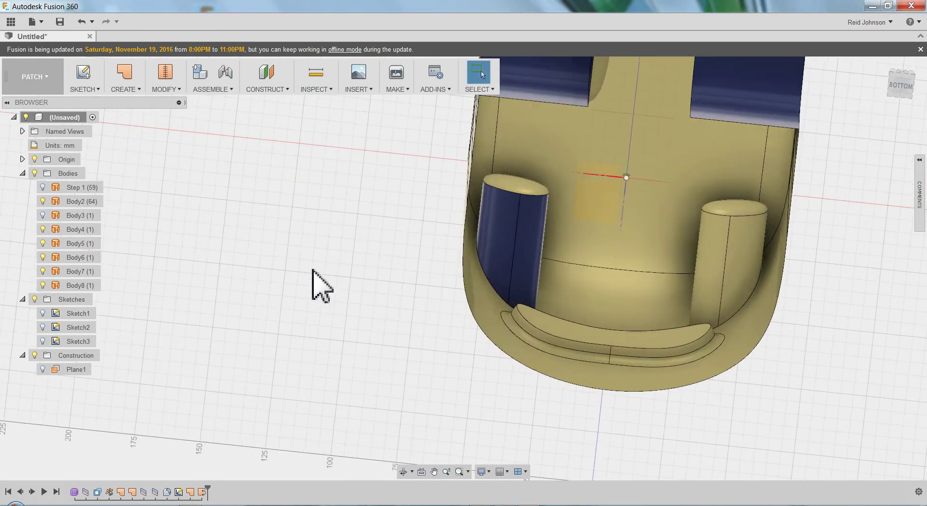
{"action": "right_click", "coordinate": [307, 265]}
{"action": "left_click", "coordinate": [302, 230]}
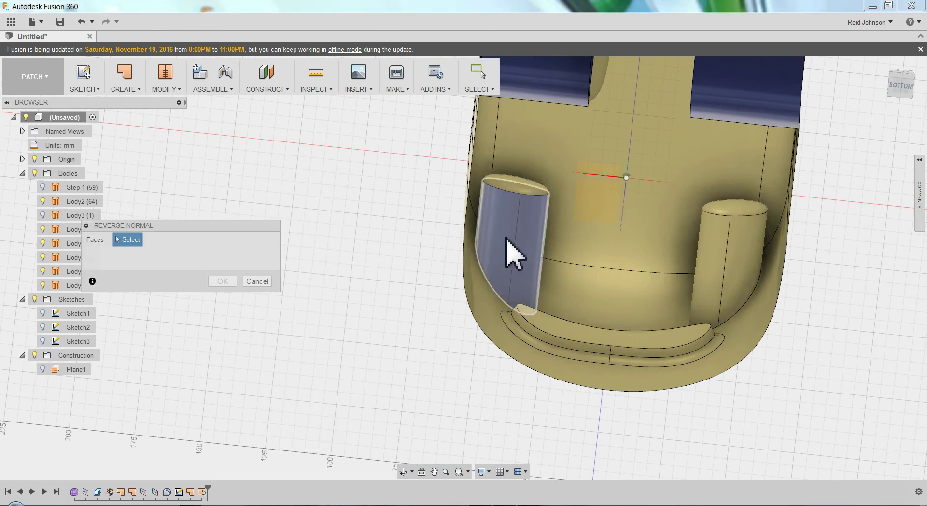
{"action": "left_click", "coordinate": [510, 265]}
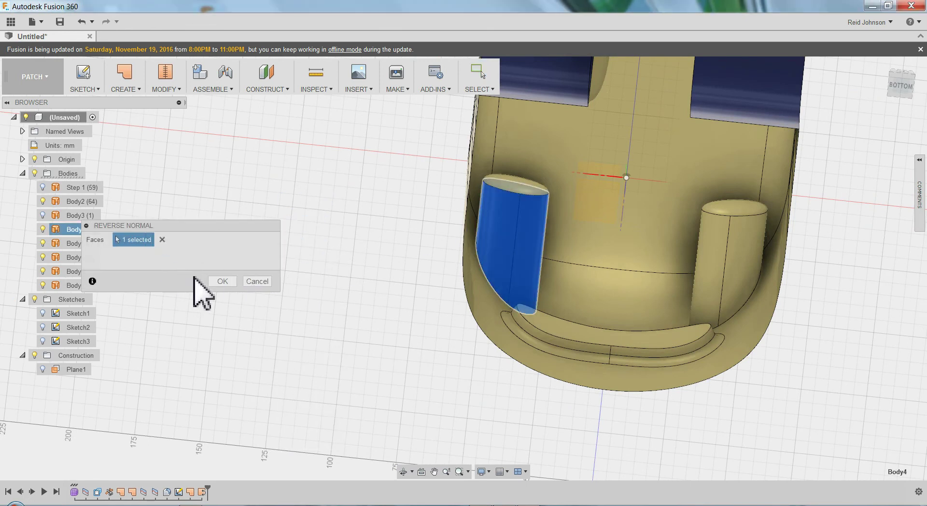
{"action": "left_click", "coordinate": [222, 281]}
- Show Sketch3 and patch the other front wheel well's inner opening as a new body with chaining off and Tangent continuity
{"action": "scroll", "coordinate": [348, 303], "scroll_direction": "down", "scroll_amount": 3}
{"action": "middle_click_drag", "start_coordinate": [467, 290], "coordinate": [500, 305], "text": "shift"}
{"action": "middle_click_drag", "start_coordinate": [500, 305], "coordinate": [489, 274]}
{"action": "scroll", "coordinate": [487, 275], "scroll_direction": "up", "scroll_amount": 2}
{"action": "scroll", "coordinate": [487, 275], "scroll_direction": "up", "scroll_amount": 1}
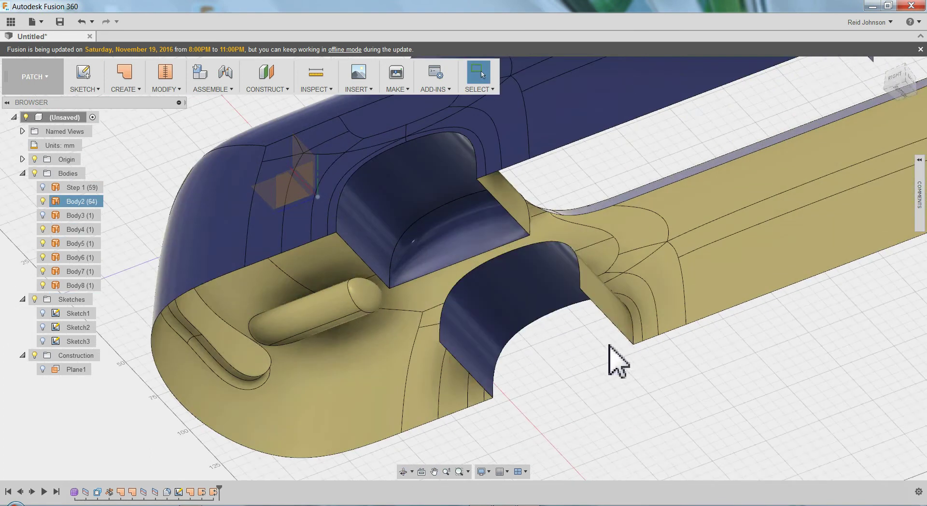
{"action": "left_click", "coordinate": [43, 340]}
{"action": "scroll", "coordinate": [486, 361], "scroll_direction": "down", "scroll_amount": 3}
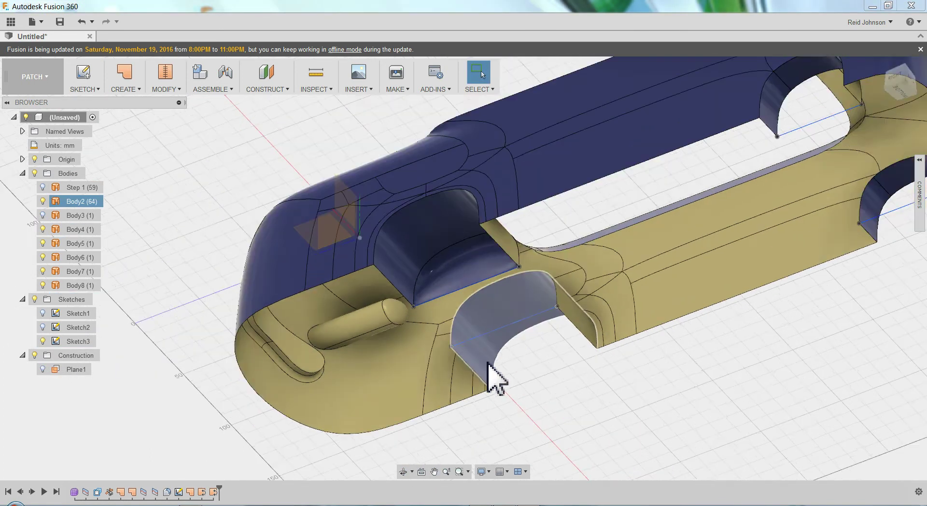
{"action": "left_click", "coordinate": [136, 90]}
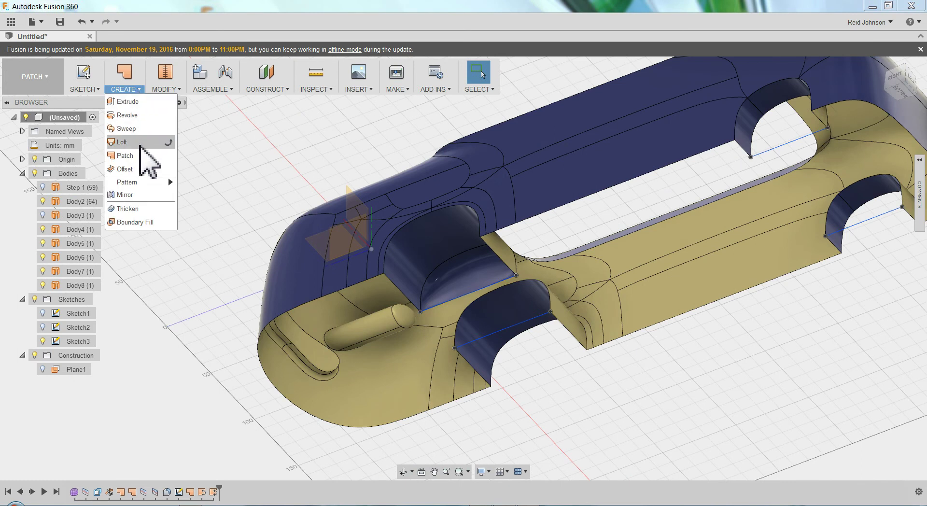
{"action": "left_click", "coordinate": [125, 156]}
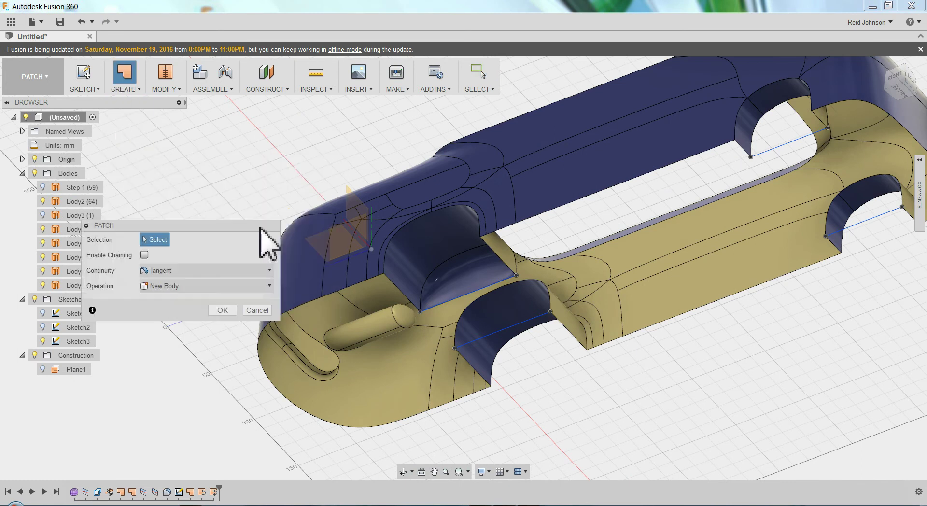
{"action": "left_click", "coordinate": [460, 329]}
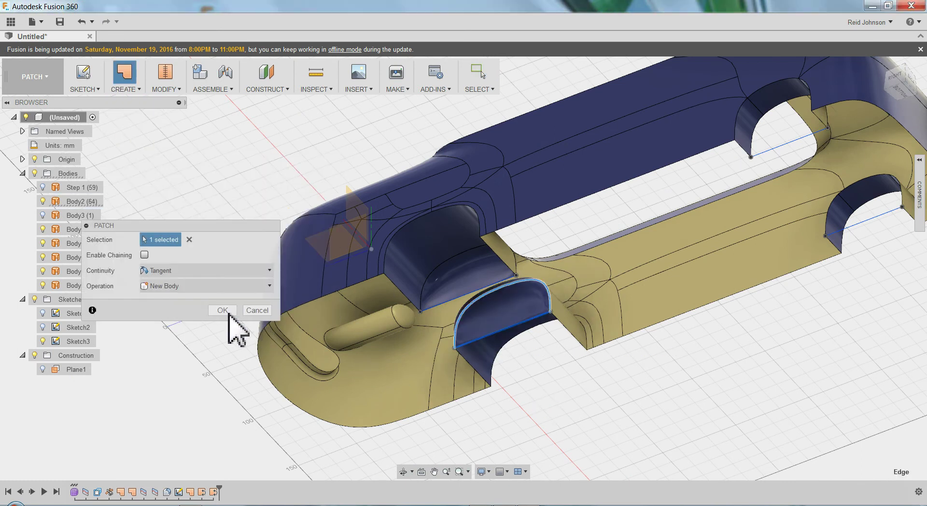
{"action": "left_click", "coordinate": [223, 310]}
- Reverse the normal of the new patch surface on the second front wheel well
{"action": "scroll", "coordinate": [490, 310], "scroll_direction": "up", "scroll_amount": 3}
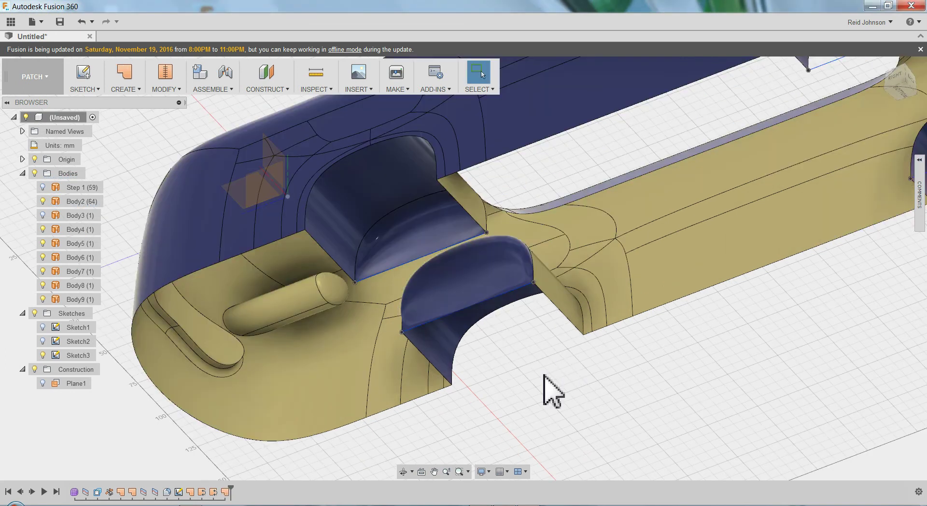
{"action": "scroll", "coordinate": [550, 388], "scroll_direction": "up", "scroll_amount": 2}
{"action": "scroll", "coordinate": [544, 374], "scroll_direction": "down", "scroll_amount": 2}
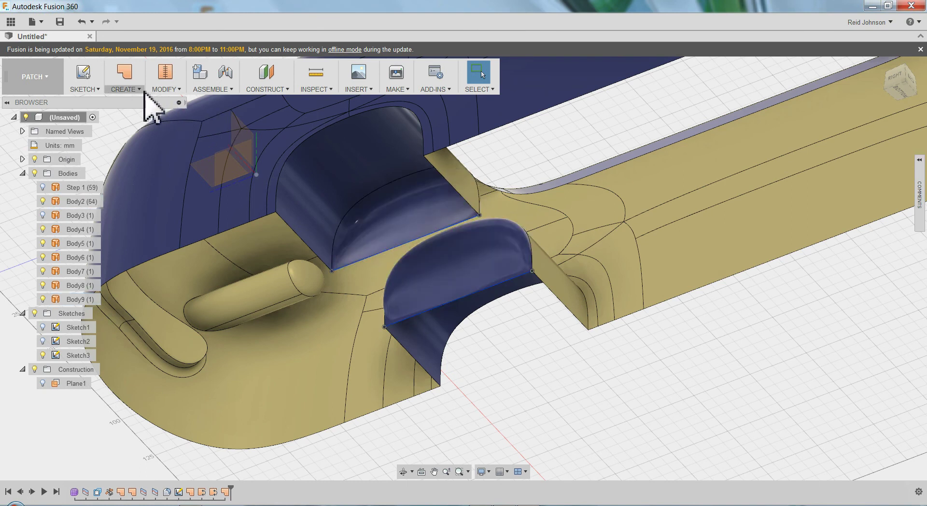
{"action": "left_click", "coordinate": [161, 89]}
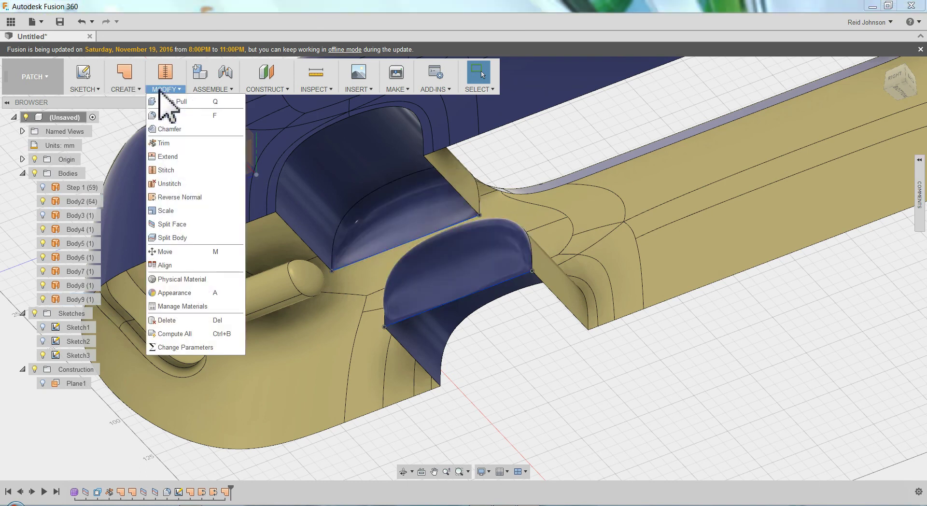
{"action": "left_click", "coordinate": [173, 197]}
{"action": "left_click", "coordinate": [465, 299]}
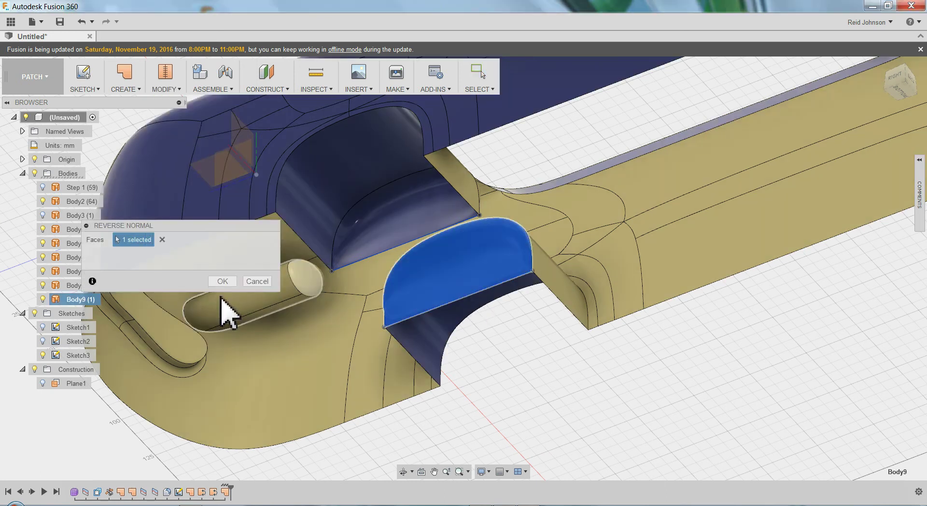
{"action": "left_click", "coordinate": [222, 281]}
- Start a new-body Patch with chaining off and Connected continuity, selecting the nose's lower rim and the adjacent front wheel well's sketched line
{"action": "scroll", "coordinate": [596, 387], "scroll_direction": "down", "scroll_amount": 5}
{"action": "middle_click_drag", "start_coordinate": [600, 384], "coordinate": [578, 378]}
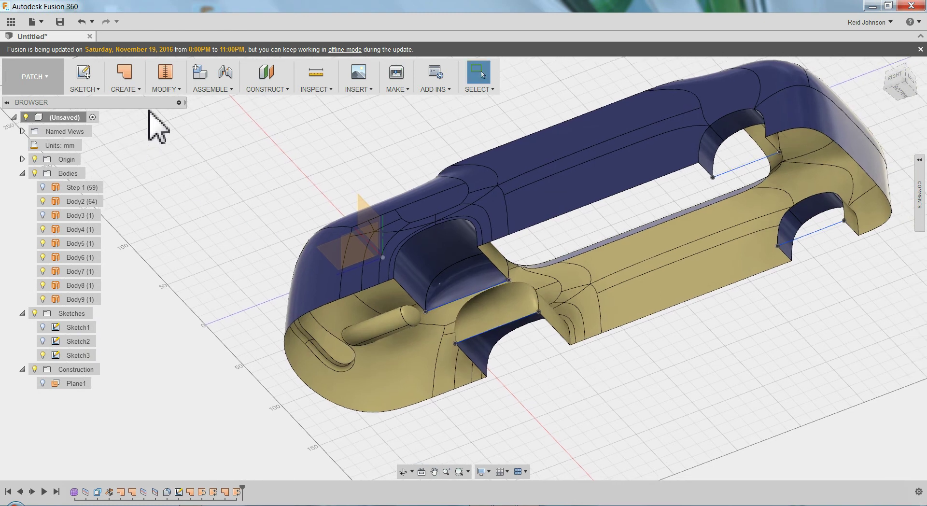
{"action": "left_click", "coordinate": [132, 90]}
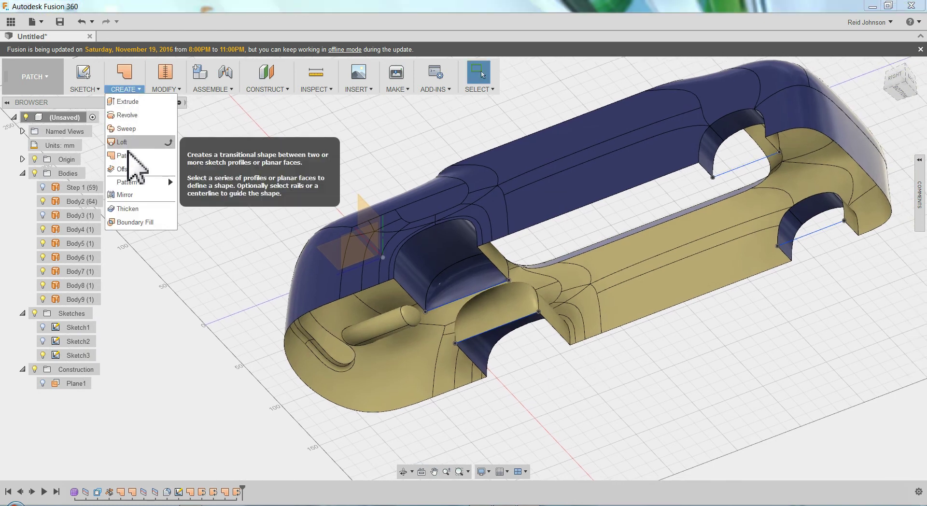
{"action": "left_click", "coordinate": [124, 156]}
{"action": "middle_click_drag", "start_coordinate": [376, 277], "coordinate": [418, 209]}
{"action": "left_click", "coordinate": [160, 271]}
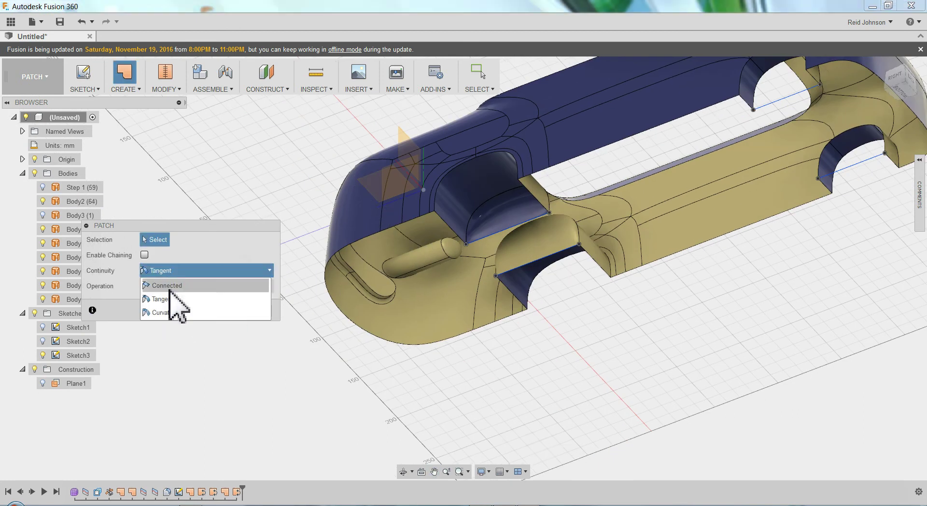
{"action": "left_click", "coordinate": [167, 285]}
{"action": "scroll", "coordinate": [338, 263], "scroll_direction": "up", "scroll_amount": 3}
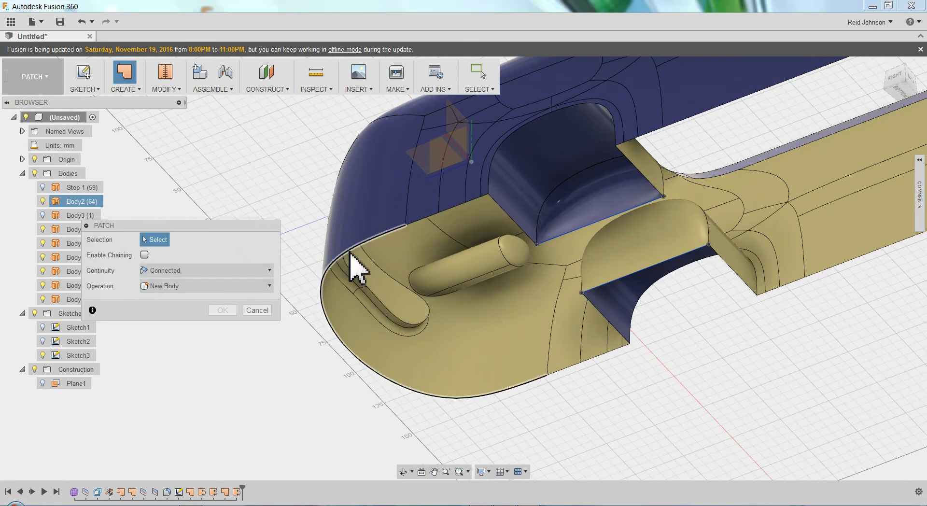
{"action": "left_click", "coordinate": [407, 232]}
{"action": "scroll", "coordinate": [459, 204], "scroll_direction": "up", "scroll_amount": 2}
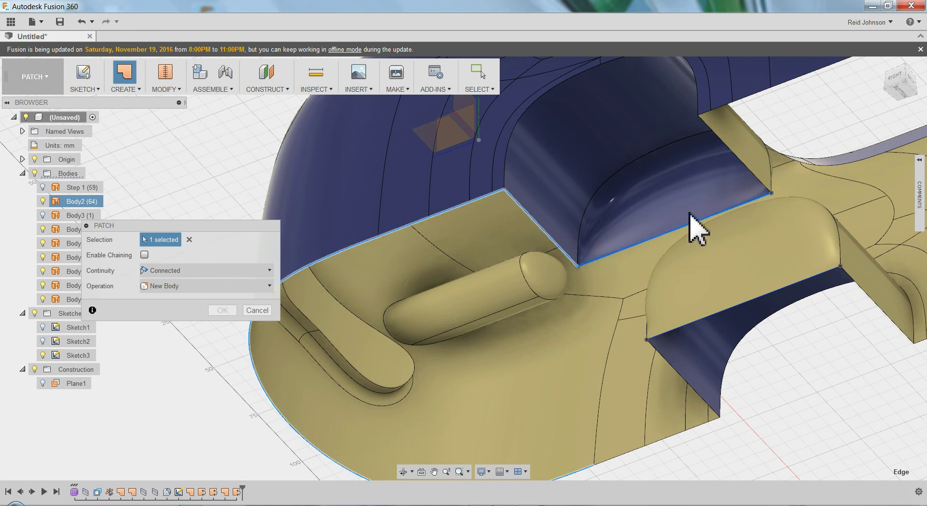
{"action": "middle_click_drag", "start_coordinate": [657, 224], "coordinate": [671, 256], "text": "shift"}
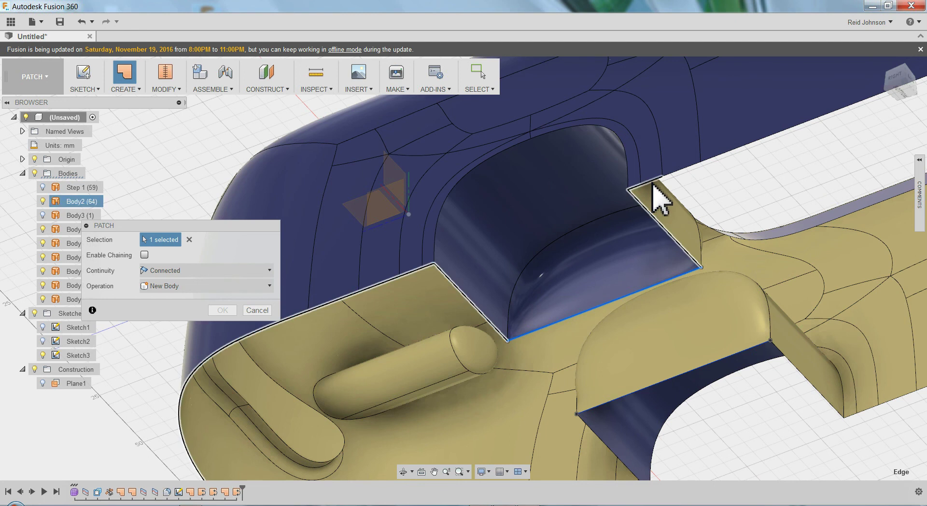
- Extend the underside patch boundary along the car's dark-blue side, across that side's rear wheel well line and around the tail
{"action": "left_click", "coordinate": [720, 155]}
{"action": "scroll", "coordinate": [715, 223], "scroll_direction": "down", "scroll_amount": 5}
{"action": "middle_click_drag", "start_coordinate": [713, 224], "coordinate": [274, 327]}
{"action": "scroll", "coordinate": [489, 229], "scroll_direction": "up", "scroll_amount": 5}
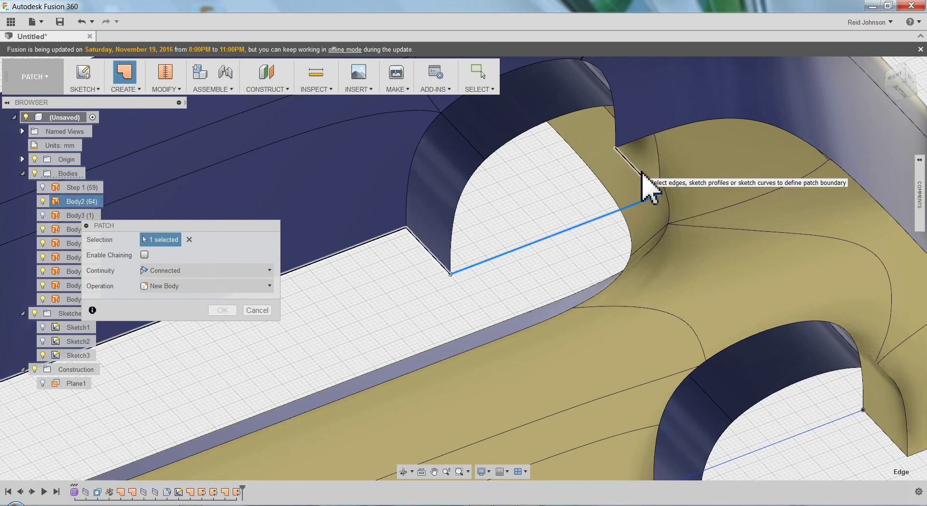
{"action": "scroll", "coordinate": [828, 289], "scroll_direction": "down", "scroll_amount": 5}
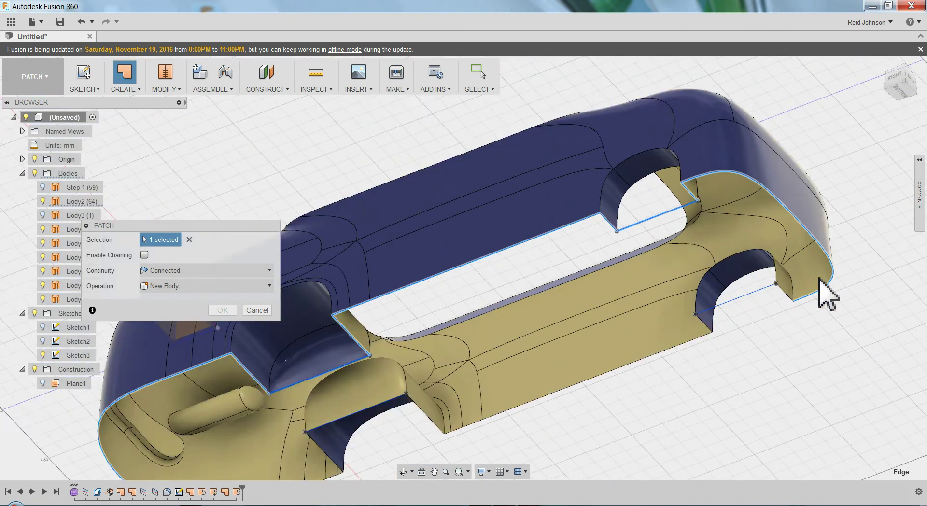
{"action": "scroll", "coordinate": [751, 266], "scroll_direction": "up", "scroll_amount": 4}
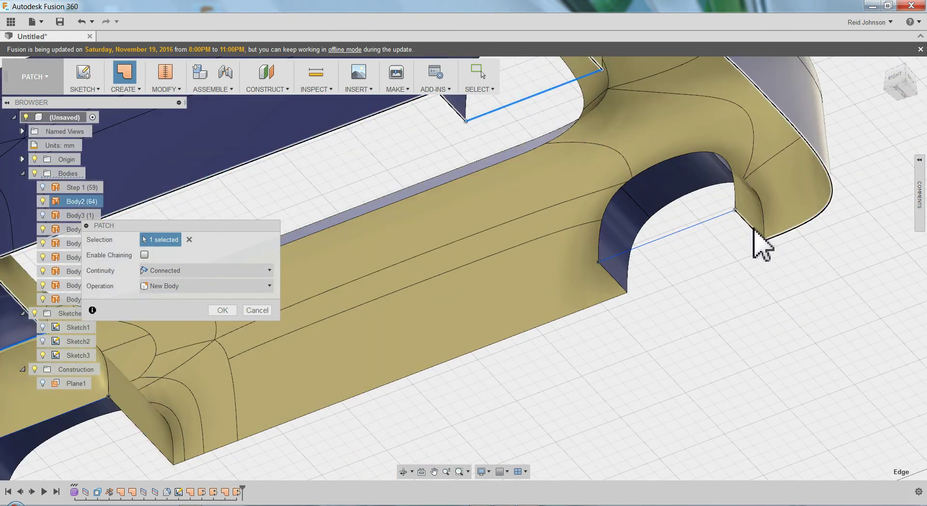
- Close the patch boundary along the opposite side through its rear and front wheel well lines, and create the underside surface
{"action": "left_click", "coordinate": [713, 220]}
{"action": "middle_click_drag", "start_coordinate": [710, 239], "coordinate": [812, 173]}
{"action": "middle_click_drag", "start_coordinate": [722, 221], "coordinate": [869, 176]}
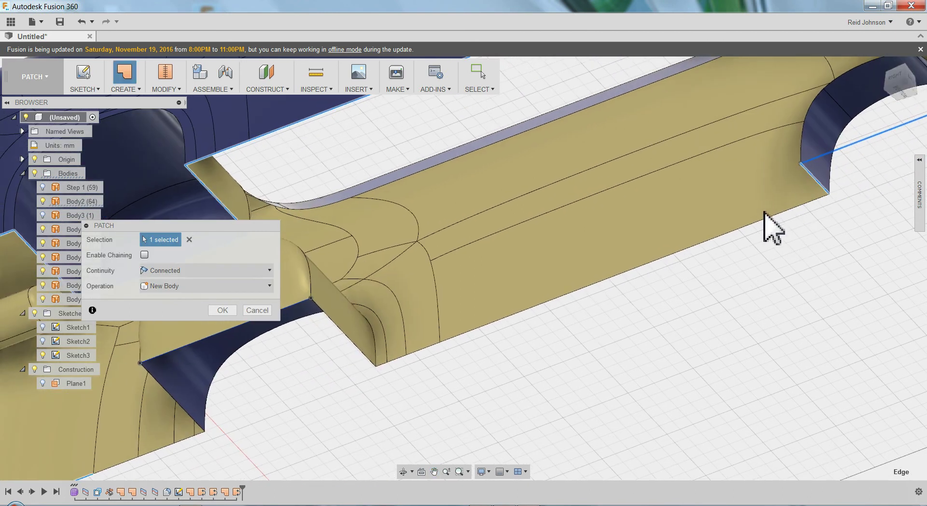
{"action": "middle_click_drag", "start_coordinate": [618, 257], "coordinate": [782, 182]}
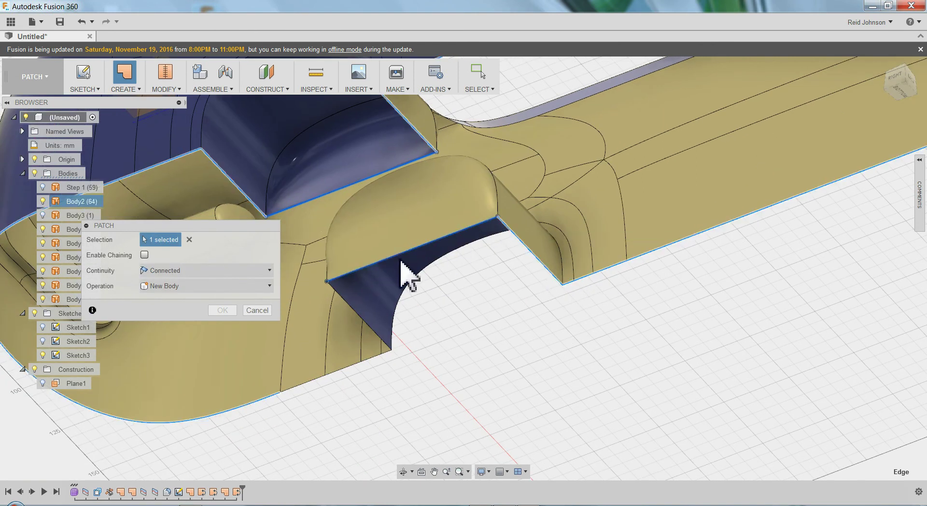
{"action": "middle_click_drag", "start_coordinate": [366, 279], "coordinate": [497, 202]}
{"action": "scroll", "coordinate": [512, 290], "scroll_direction": "up", "scroll_amount": 2}
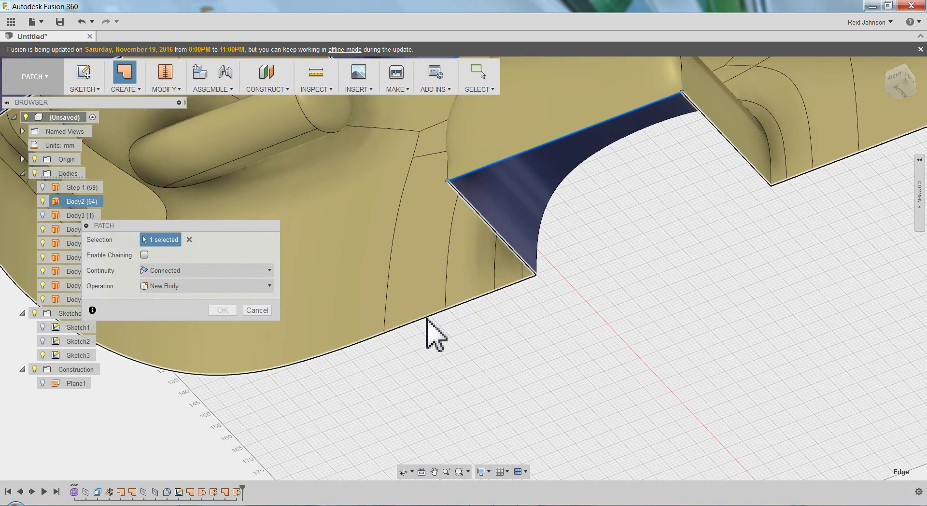
{"action": "scroll", "coordinate": [552, 311], "scroll_direction": "down", "scroll_amount": 3}
{"action": "middle_click_drag", "start_coordinate": [677, 296], "coordinate": [381, 366]}
{"action": "left_click", "coordinate": [231, 307]}
- Reverse the normal of the new underside patch
{"action": "scroll", "coordinate": [468, 296], "scroll_direction": "up", "scroll_amount": 3}
{"action": "left_click", "coordinate": [159, 91]}
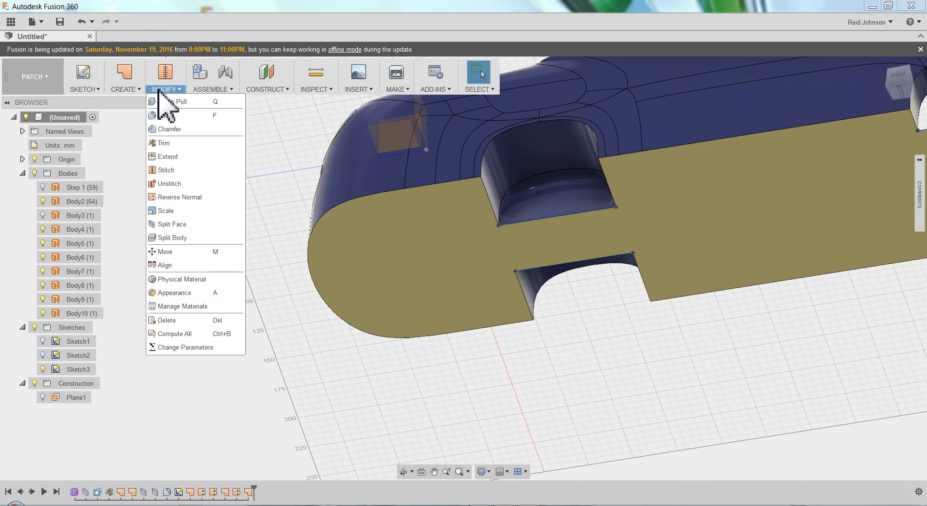
{"action": "left_click", "coordinate": [188, 198]}
{"action": "left_click", "coordinate": [362, 289]}
{"action": "left_click", "coordinate": [223, 281]}
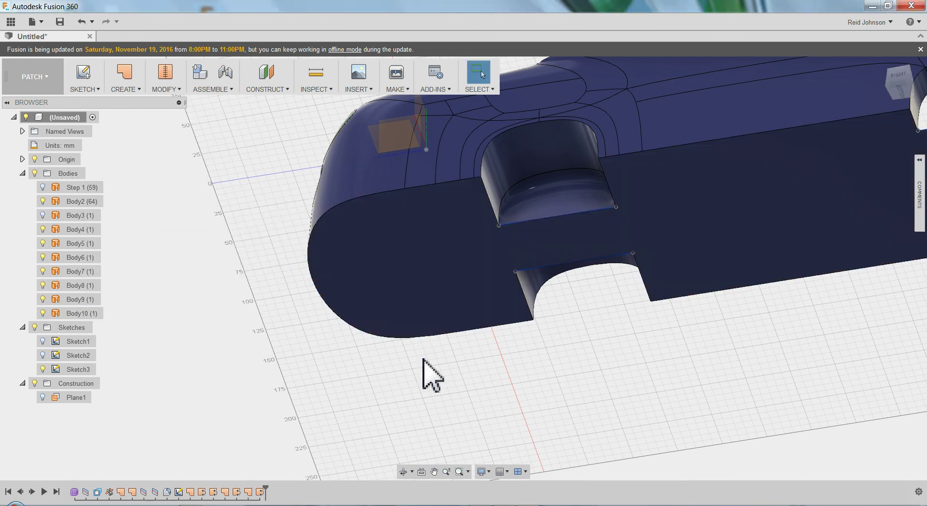
{"action": "middle_click_drag", "start_coordinate": [471, 340], "coordinate": [499, 348], "text": "shift"}
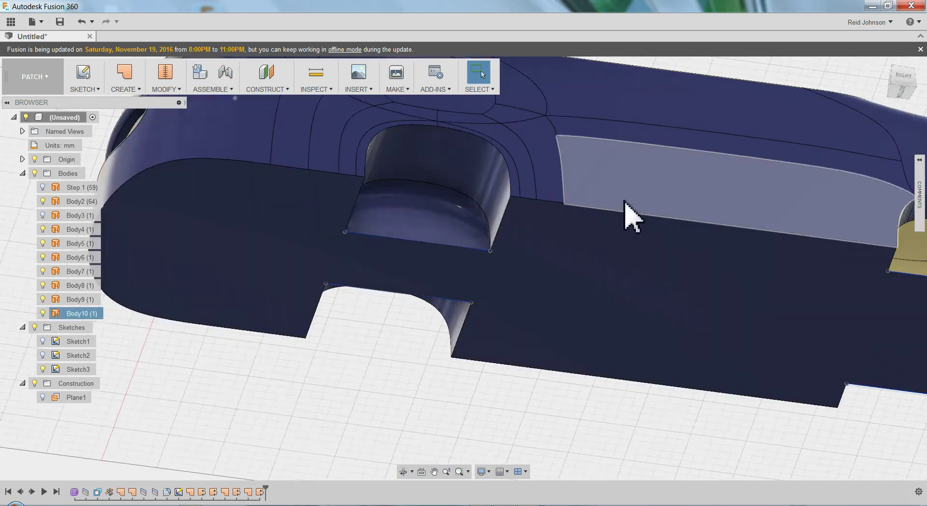
{"action": "scroll", "coordinate": [624, 200], "scroll_direction": "up", "scroll_amount": 2}
{"action": "scroll", "coordinate": [566, 251], "scroll_direction": "down", "scroll_amount": 3}
{"action": "middle_click_drag", "start_coordinate": [566, 250], "coordinate": [513, 273]}
{"action": "scroll", "coordinate": [510, 269], "scroll_direction": "up", "scroll_amount": 2}
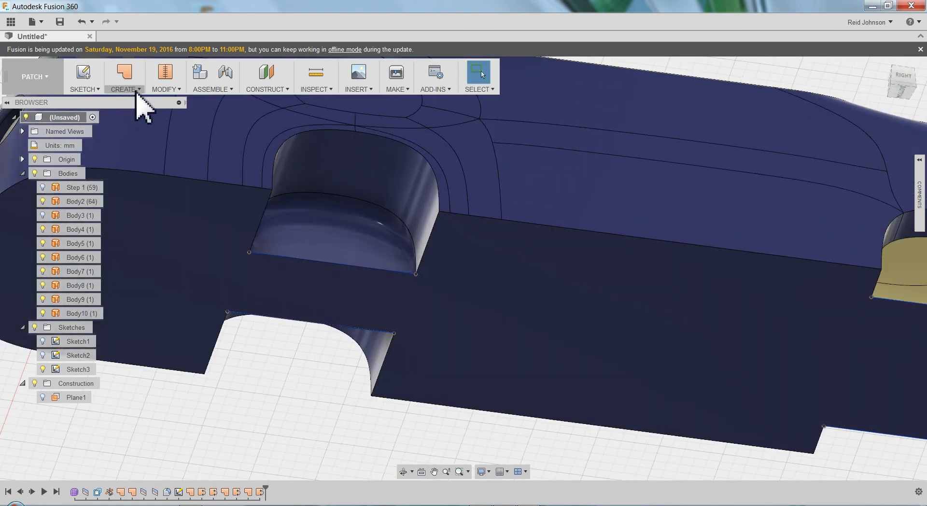
{"action": "left_click", "coordinate": [164, 90]}
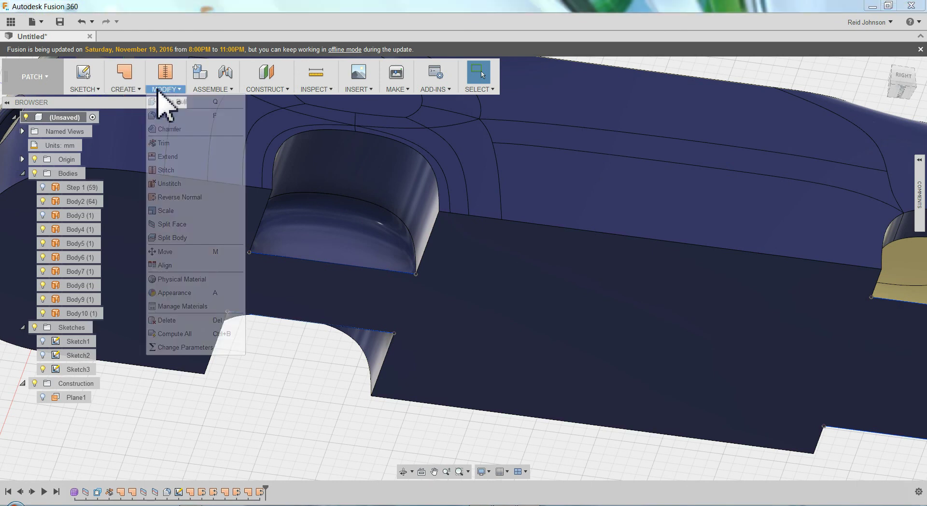
{"action": "left_click", "coordinate": [173, 110]}
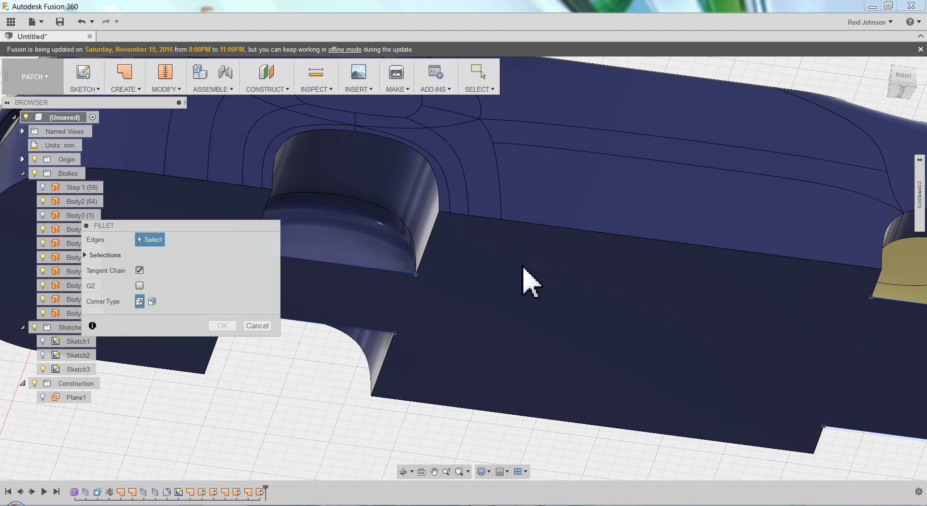
{"action": "left_click", "coordinate": [256, 326]}
- Hide and reshow Body10 and Body2 in turn to identify the underside patch and the car shell
{"action": "left_click", "coordinate": [43, 313]}
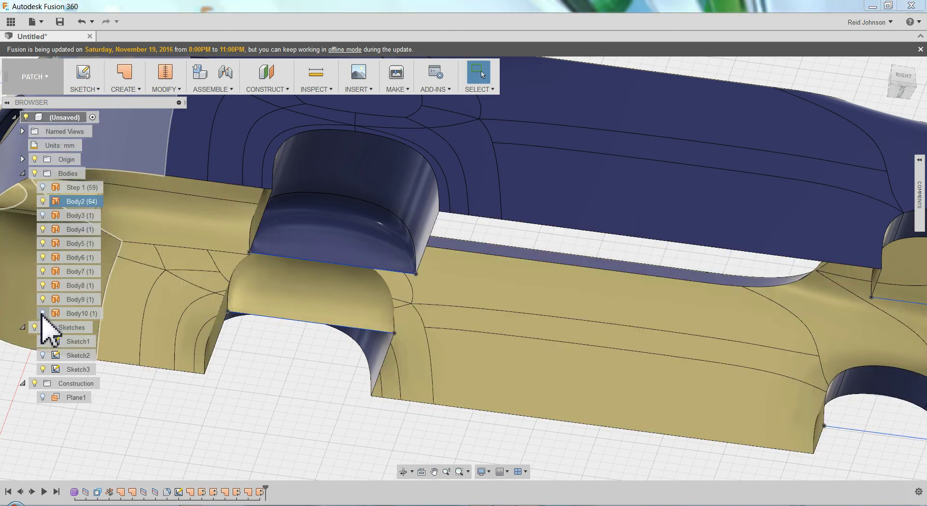
{"action": "left_click", "coordinate": [42, 313]}
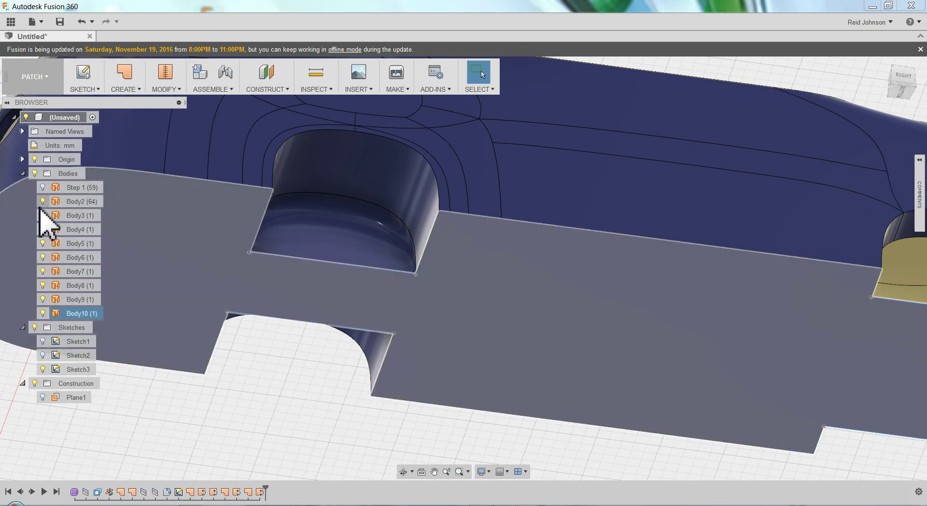
{"action": "left_click", "coordinate": [41, 203]}
{"action": "left_click", "coordinate": [42, 202]}
{"action": "double_click", "coordinate": [77, 202]}
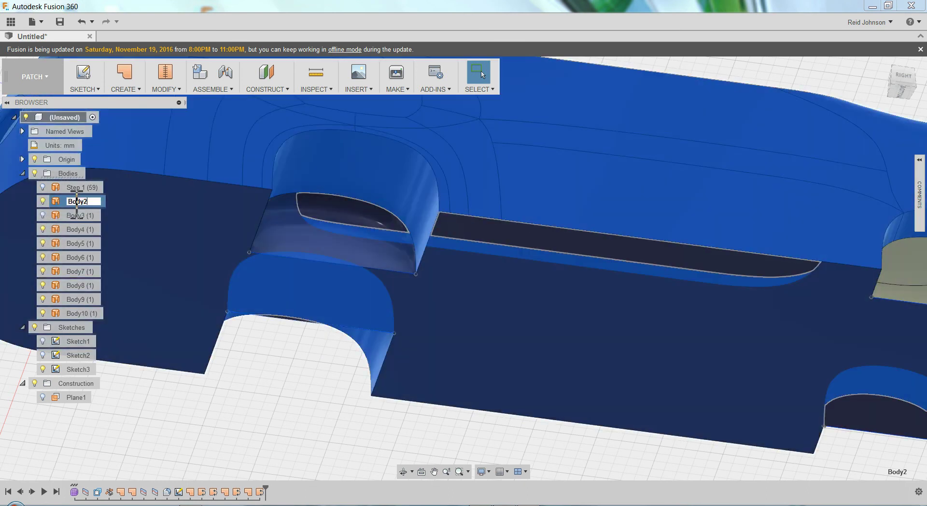
{"action": "key", "text": "Delete"}
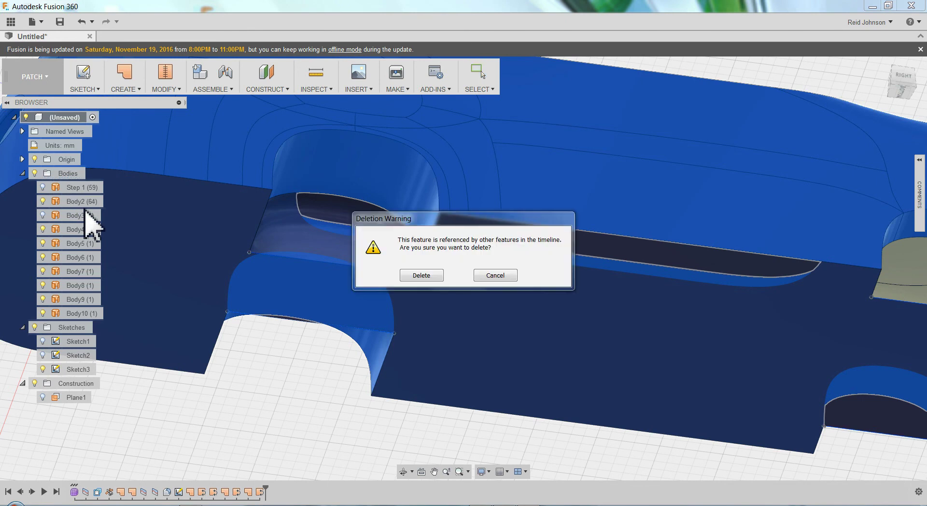
{"action": "left_click", "coordinate": [501, 278]}
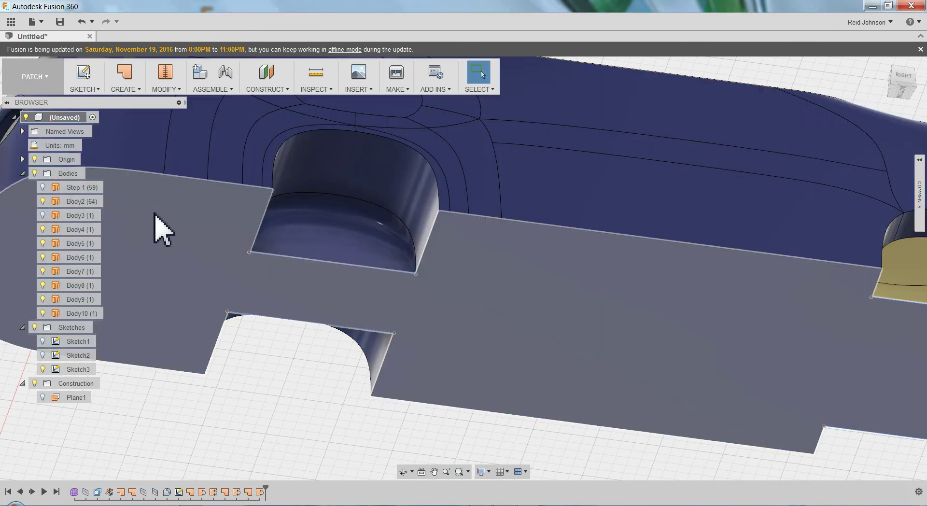
- Rename Body2 as Car Body and Body10 as Bottom
{"action": "double_click", "coordinate": [91, 202]}
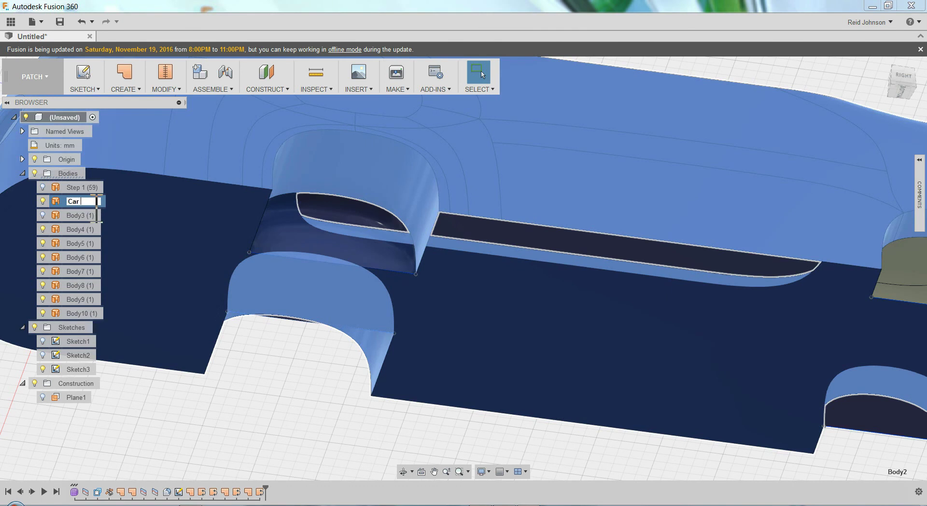
{"action": "type", "text": "Car Body"}
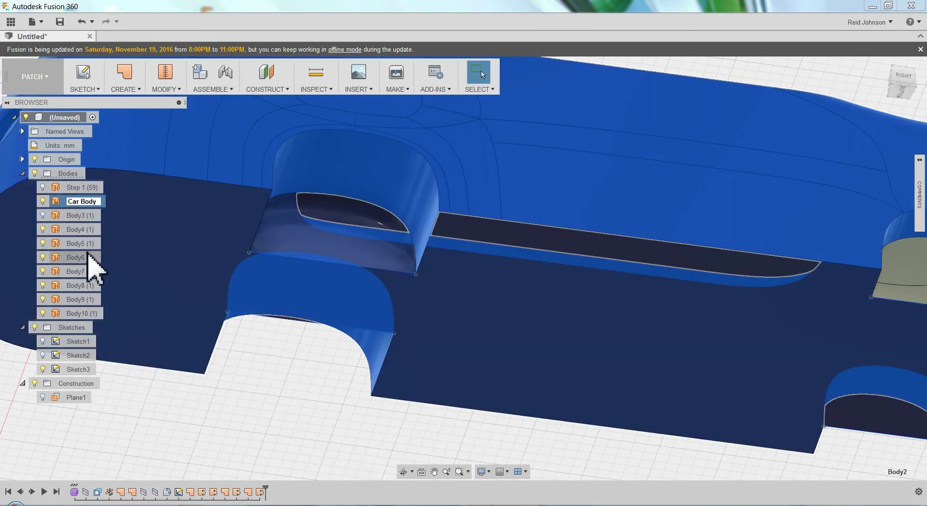
{"action": "key", "text": "Return"}
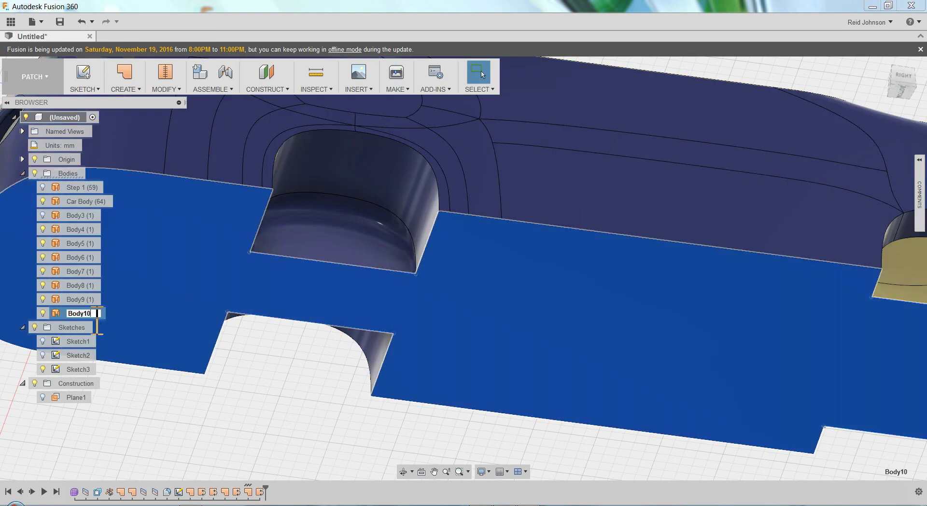
{"action": "left_click_drag", "start_coordinate": [97, 313], "coordinate": [19, 315]}
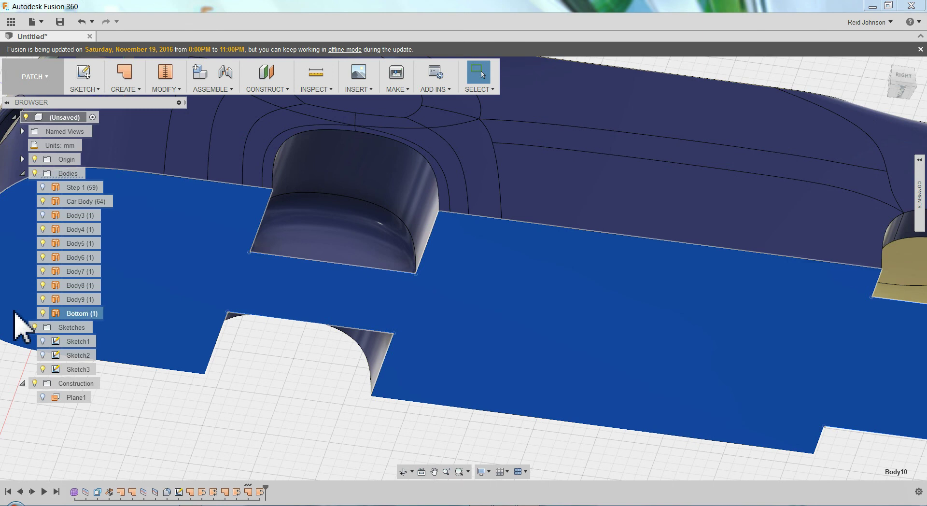
{"action": "left_click", "coordinate": [287, 430]}
- Start a stitch at 1.00 mm tolerance, selecting the Bottom patch and the Car Body surface
{"action": "scroll", "coordinate": [287, 430], "scroll_direction": "down", "scroll_amount": 3}
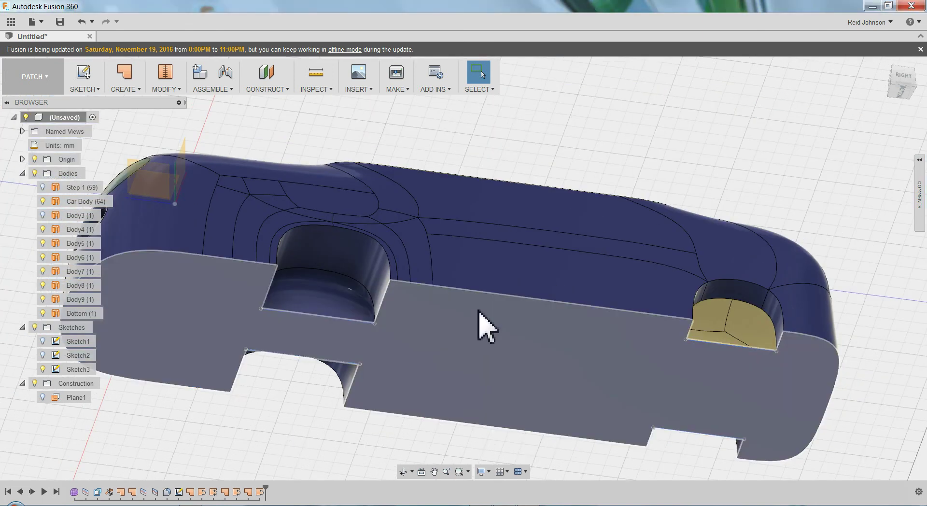
{"action": "left_click", "coordinate": [169, 123]}
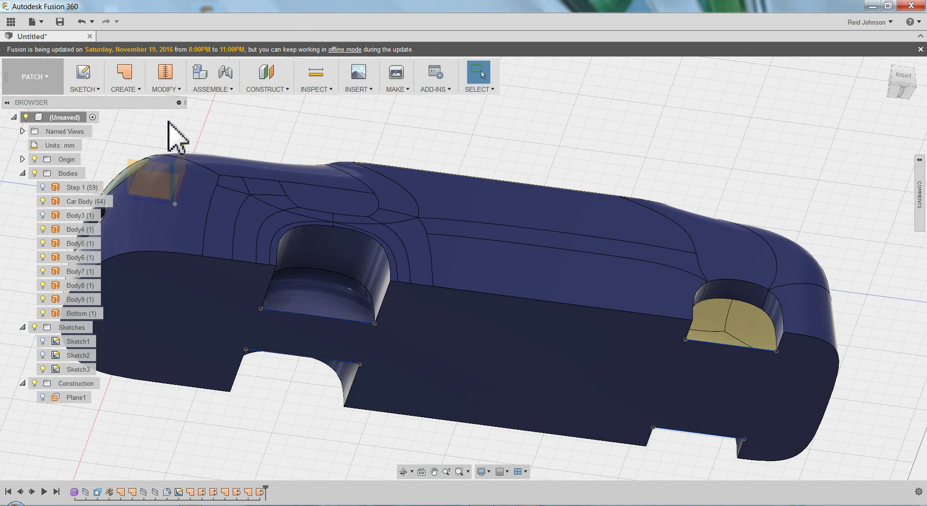
{"action": "left_click", "coordinate": [139, 90]}
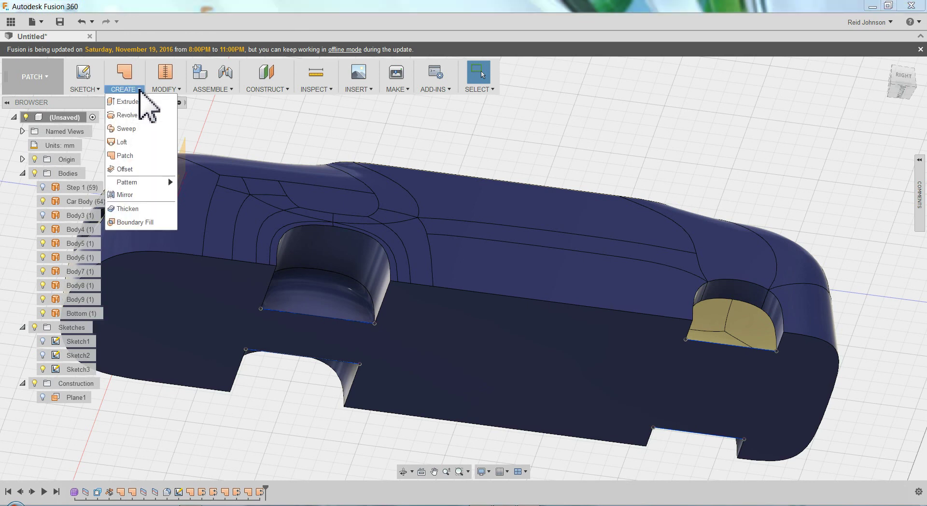
{"action": "left_click", "coordinate": [165, 90]}
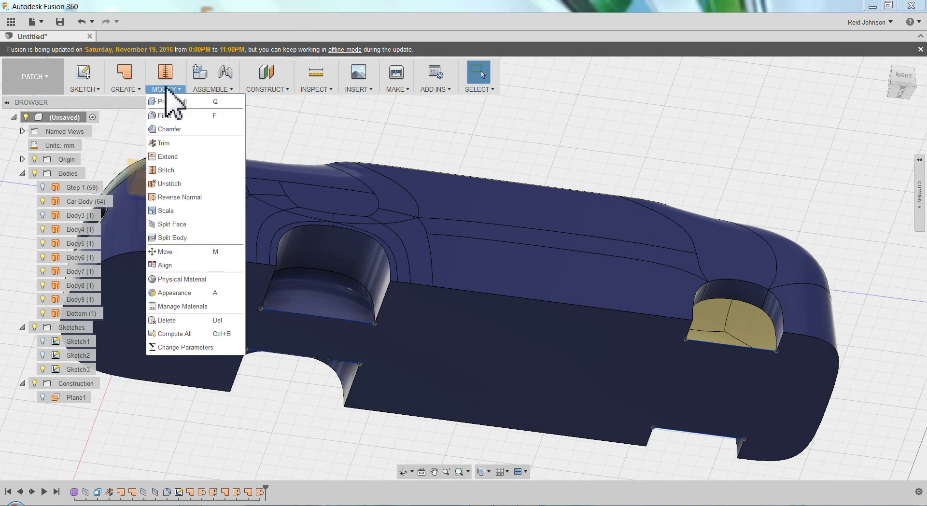
{"action": "left_click", "coordinate": [167, 170]}
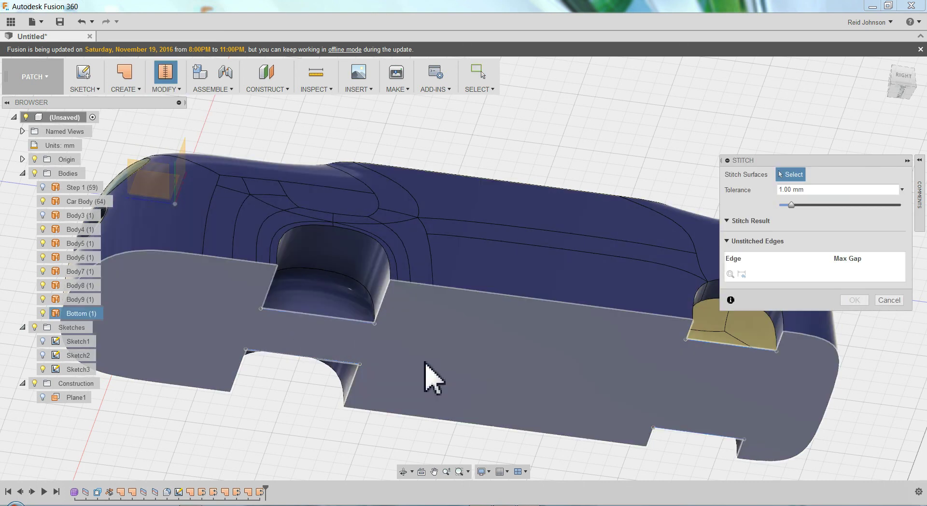
{"action": "left_click", "coordinate": [432, 360]}
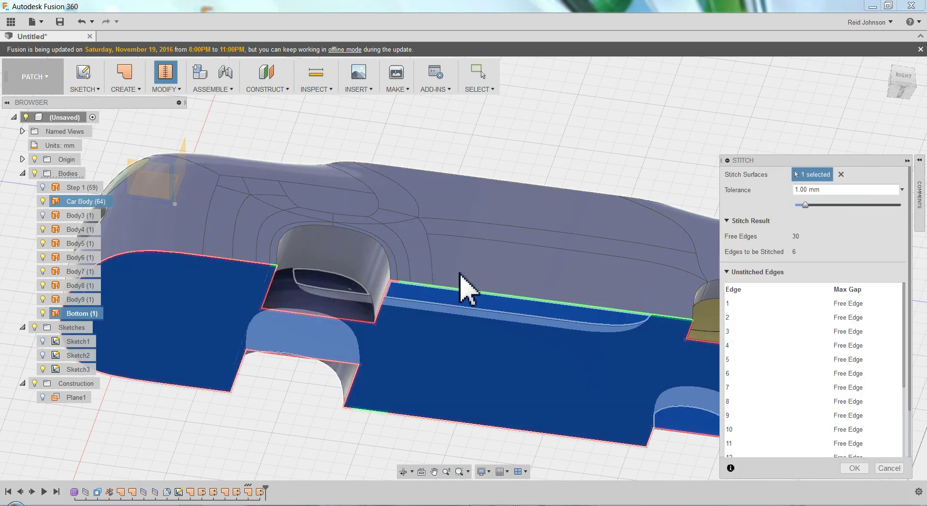
{"action": "left_click", "coordinate": [459, 285]}
{"action": "scroll", "coordinate": [451, 378], "scroll_direction": "down", "scroll_amount": 5}
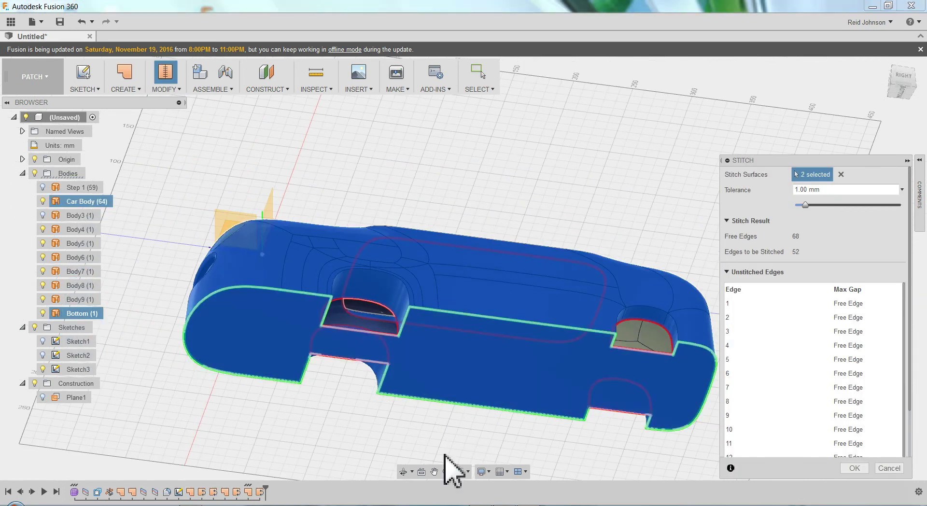
- Add the front wheel well patches, Body8 and Body9, to the stitch and complete it
{"action": "middle_click_drag", "start_coordinate": [426, 466], "coordinate": [425, 285], "text": "shift"}
{"action": "scroll", "coordinate": [419, 289], "scroll_direction": "up", "scroll_amount": 3}
{"action": "scroll", "coordinate": [497, 284], "scroll_direction": "down", "scroll_amount": 2}
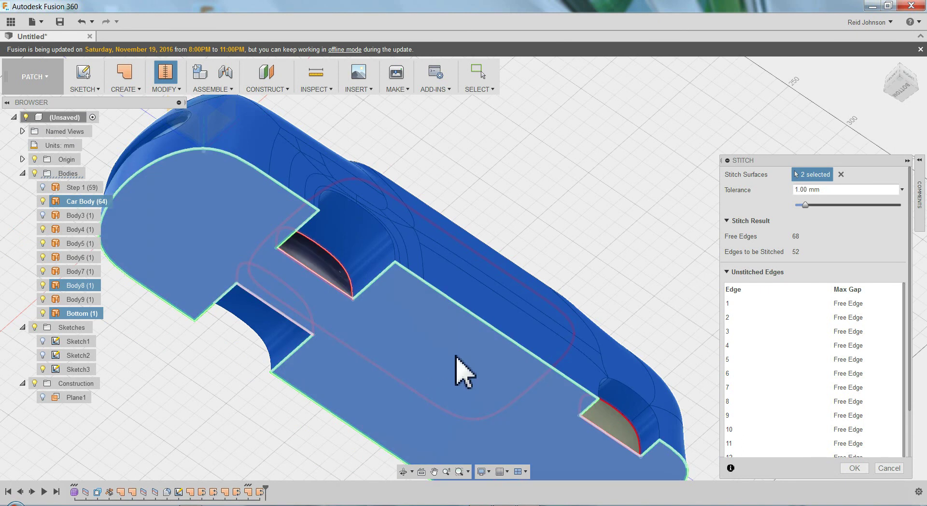
{"action": "left_click", "coordinate": [303, 259]}
{"action": "middle_click_drag", "start_coordinate": [476, 288], "coordinate": [708, 446], "text": "shift"}
{"action": "middle_click_drag", "start_coordinate": [428, 274], "coordinate": [449, 270], "text": "shift"}
{"action": "middle_click_drag", "start_coordinate": [449, 270], "coordinate": [401, 390]}
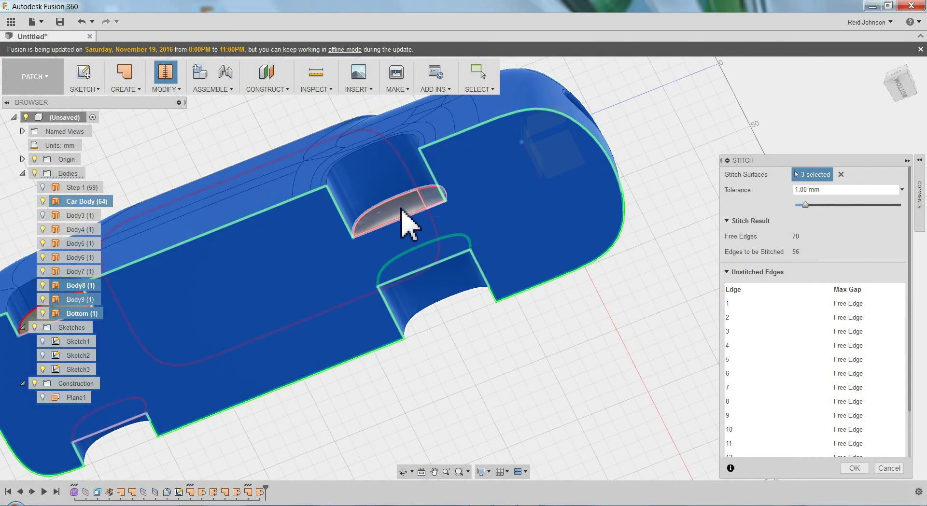
{"action": "left_click", "coordinate": [410, 223]}
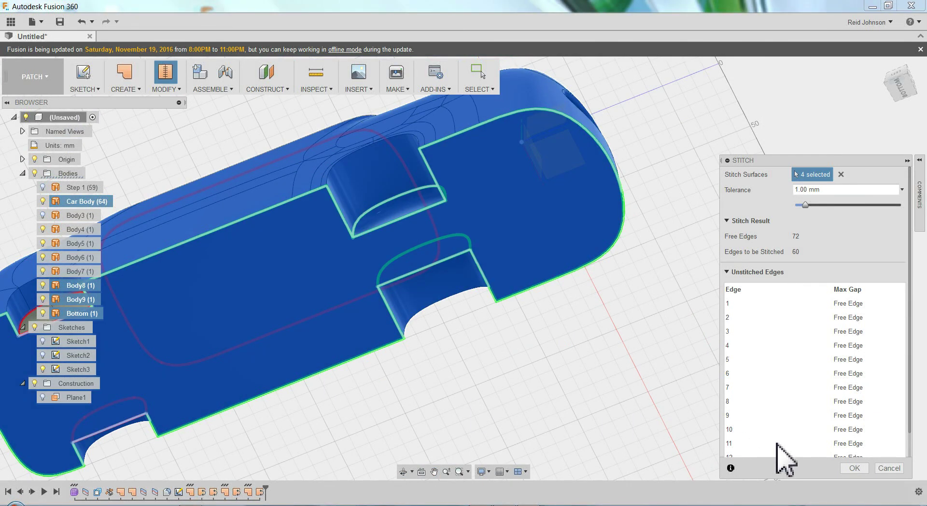
{"action": "left_click", "coordinate": [853, 468]}
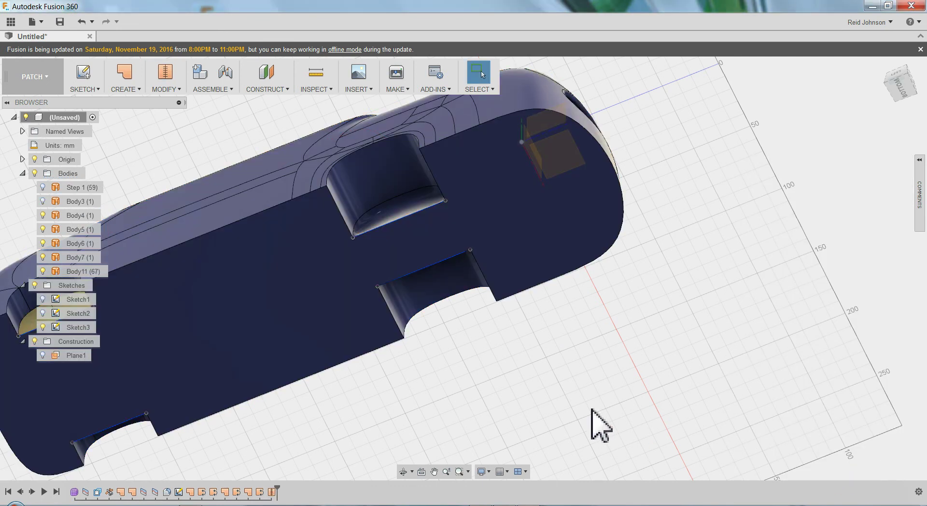
- Fillet the car's lower side edge between the wheel wells with a constant radius of about 13.4 mm
{"action": "middle_click_drag", "start_coordinate": [567, 405], "coordinate": [600, 393]}
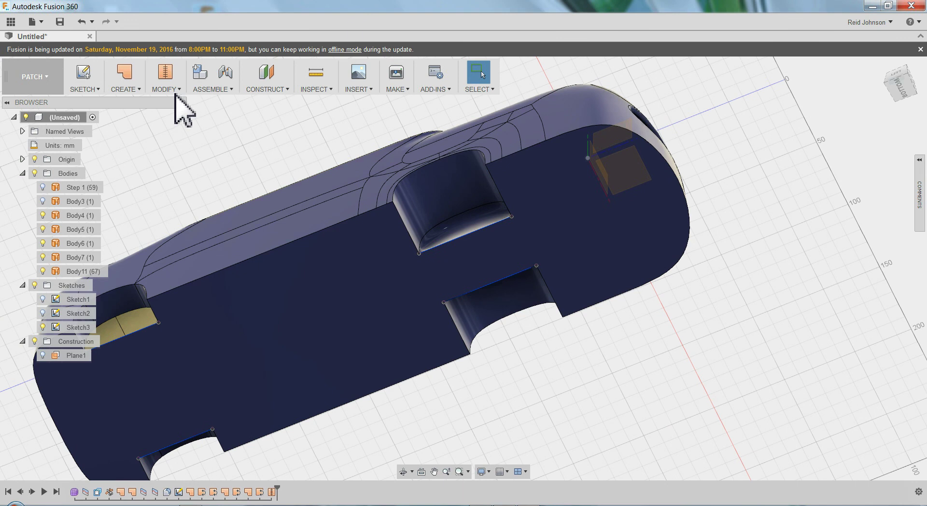
{"action": "left_click", "coordinate": [175, 93]}
{"action": "left_click", "coordinate": [182, 119]}
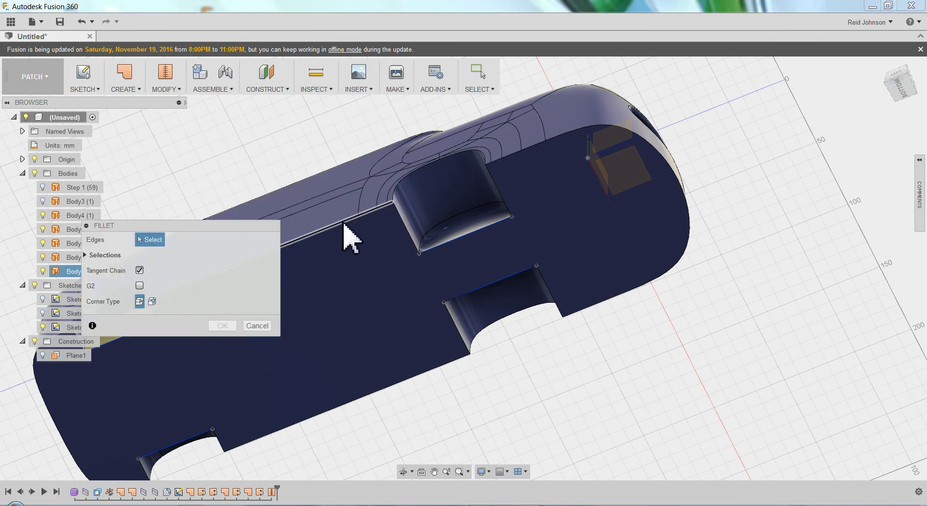
{"action": "middle_click_drag", "start_coordinate": [360, 218], "coordinate": [562, 197]}
{"action": "left_click", "coordinate": [536, 191]}
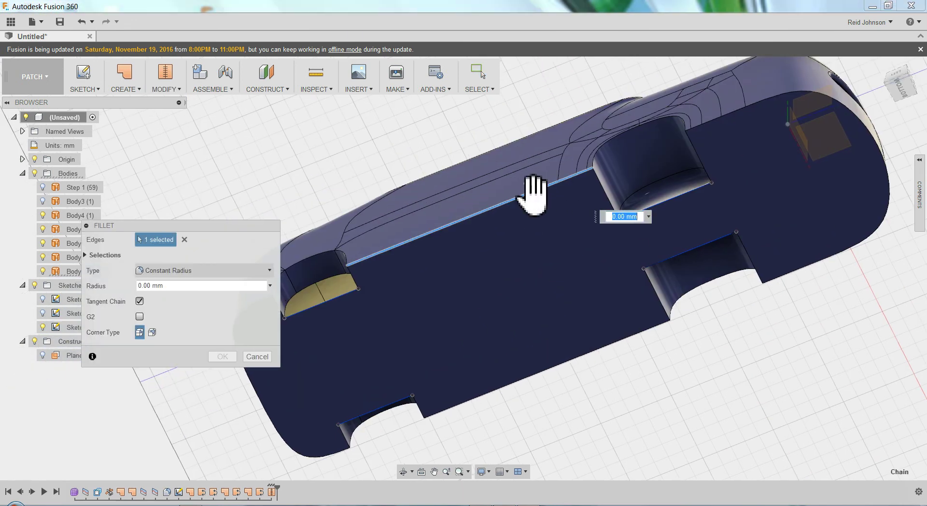
{"action": "mouse_move", "coordinate": [533, 196]}
{"action": "left_mouse_down"}
{"action": "mouse_move", "coordinate": [541, 200]}
{"action": "mouse_move", "coordinate": [535, 191]}
{"action": "left_mouse_up"}
{"action": "left_click", "coordinate": [223, 356]}
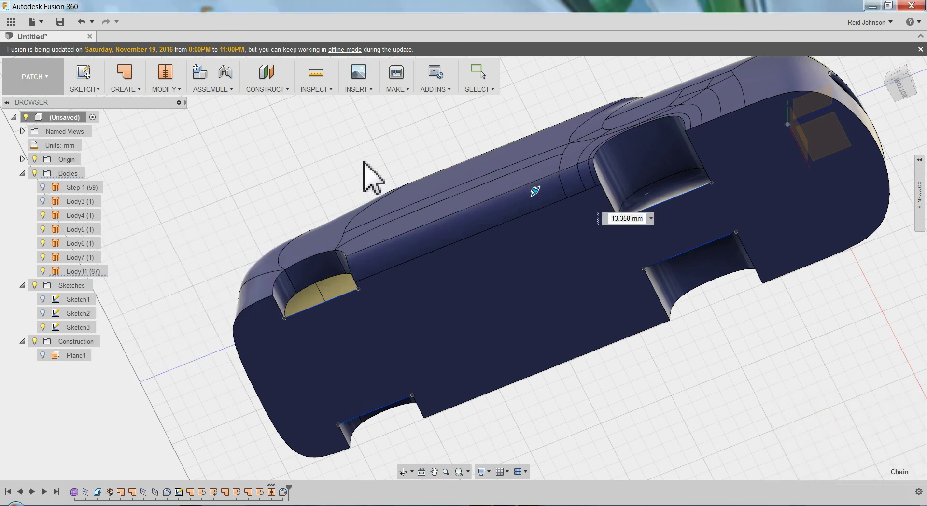
- Try to fillet the front wheel well's underside edge with Press Pull, and undo the lower side edge fillet
{"action": "right_click", "coordinate": [367, 167]}
{"action": "left_click", "coordinate": [374, 130]}
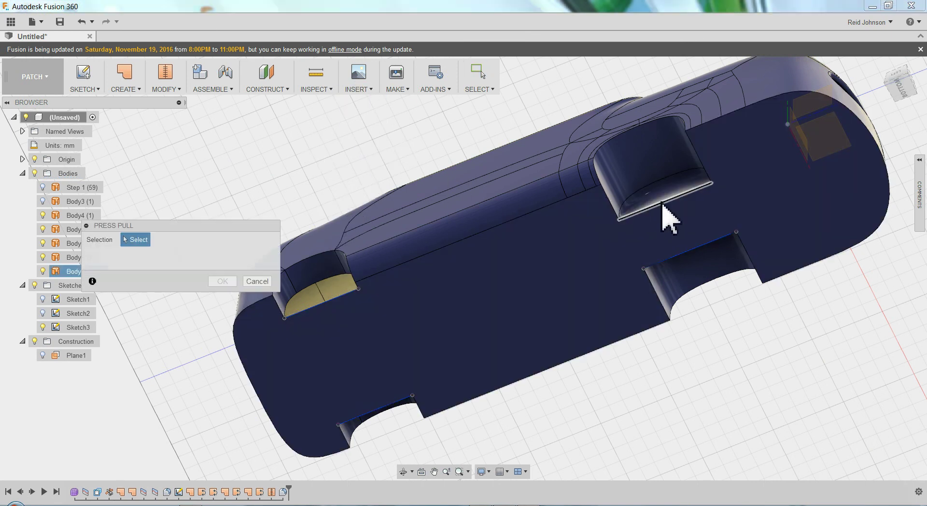
{"action": "left_click", "coordinate": [661, 201]}
{"action": "scroll", "coordinate": [662, 202], "scroll_direction": "up", "scroll_amount": 2}
{"action": "left_click_drag", "start_coordinate": [662, 196], "coordinate": [110, 427]}
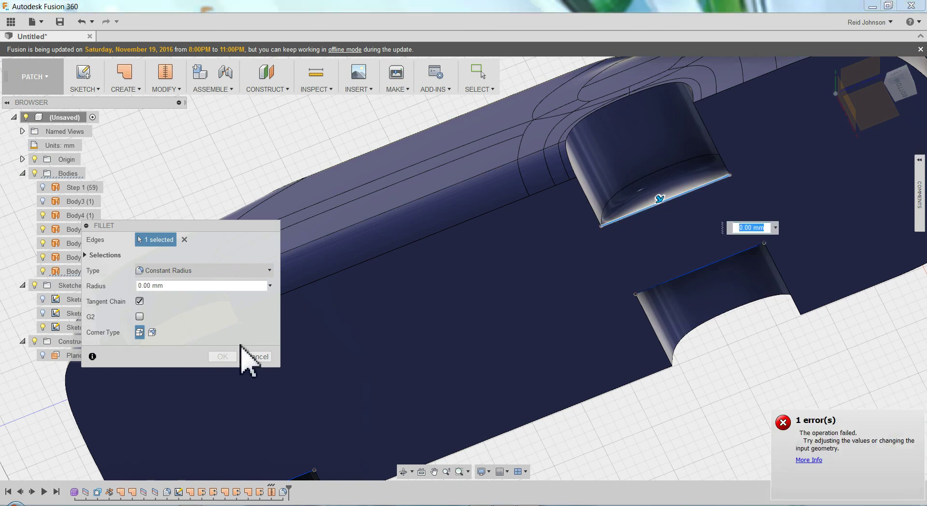
{"action": "left_click", "coordinate": [260, 356]}
{"action": "key", "text": "ctrl+z"}
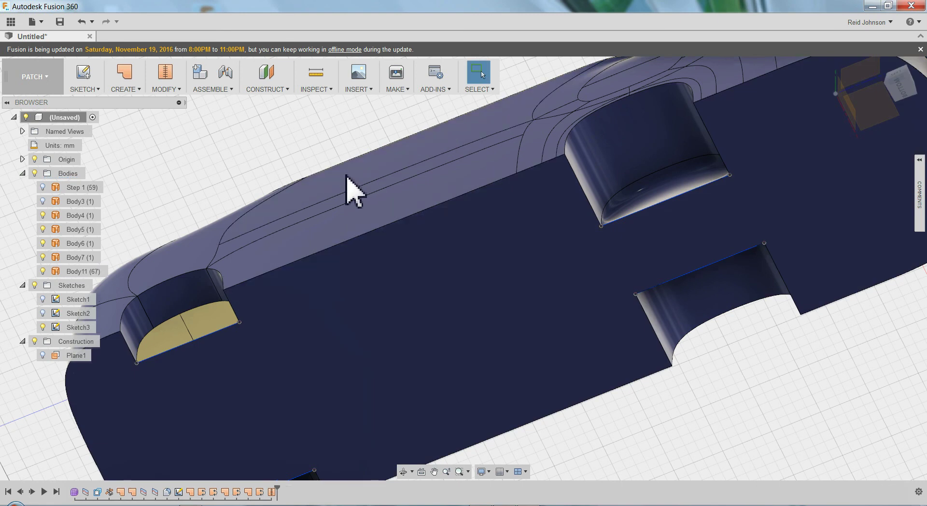
{"action": "scroll", "coordinate": [473, 285], "scroll_direction": "down", "scroll_amount": 5}
{"action": "middle_click_drag", "start_coordinate": [494, 280], "coordinate": [455, 222], "text": "shift"}
{"action": "middle_click_drag", "start_coordinate": [554, 231], "coordinate": [483, 271], "text": "shift"}
{"action": "scroll", "coordinate": [483, 272], "scroll_direction": "up", "scroll_amount": 3}
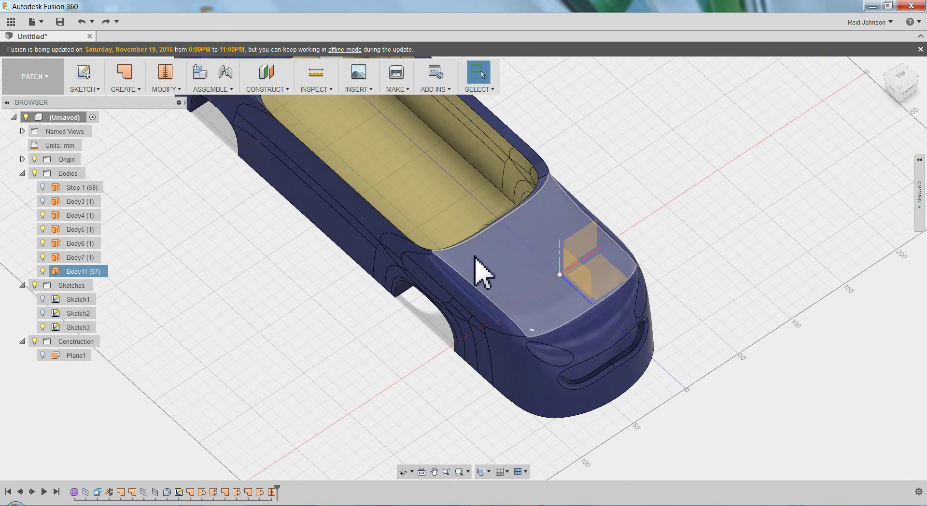